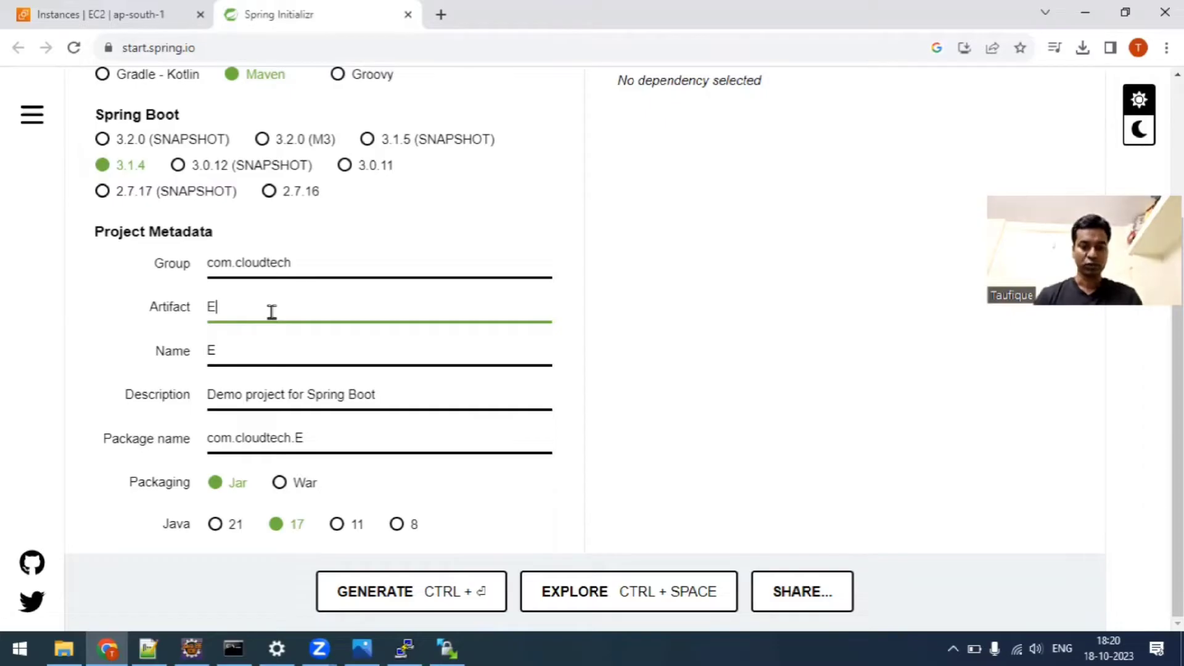
# Complete the artifact name as Ecommerce and set the project description to "Deloy Web appliction to EC2".
pyautogui.write('commerce')
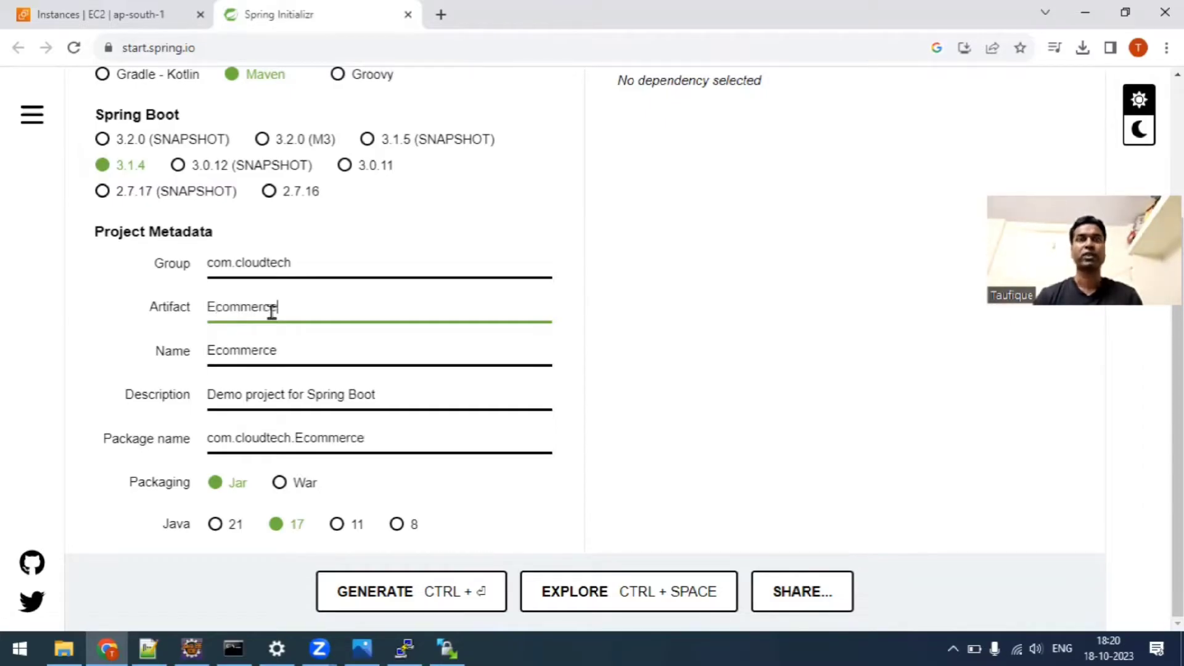
pyautogui.click(293, 400)
pyautogui.hotkey('ctrl', 'a')
pyautogui.write('D')
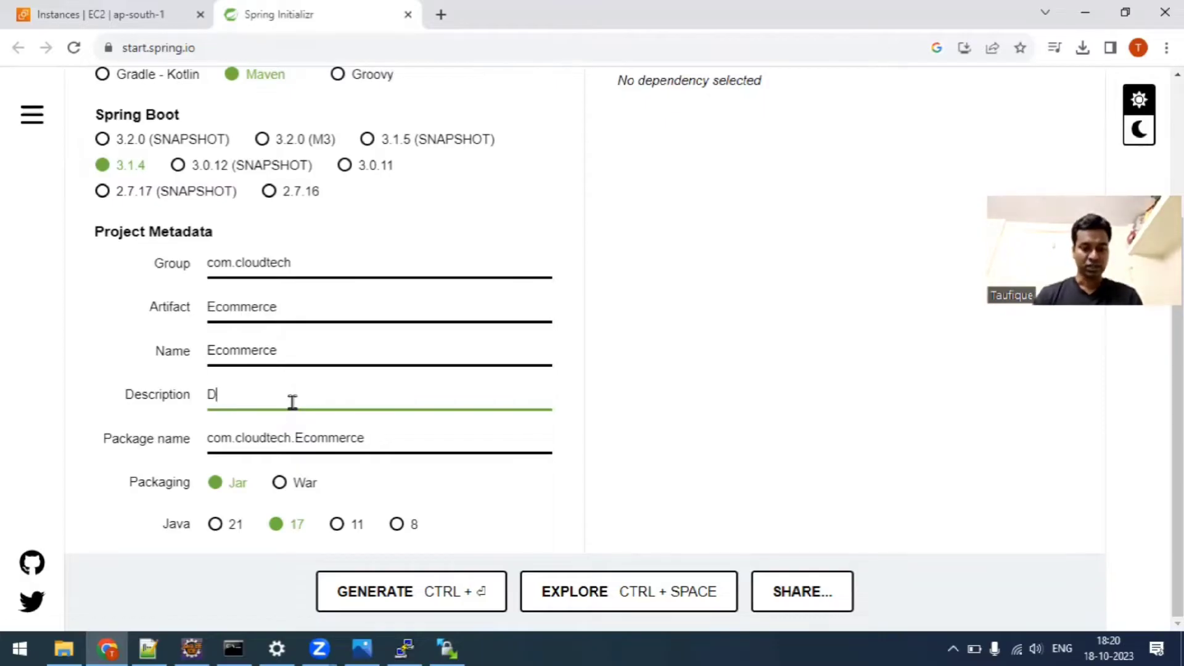
pyautogui.write('eloy')
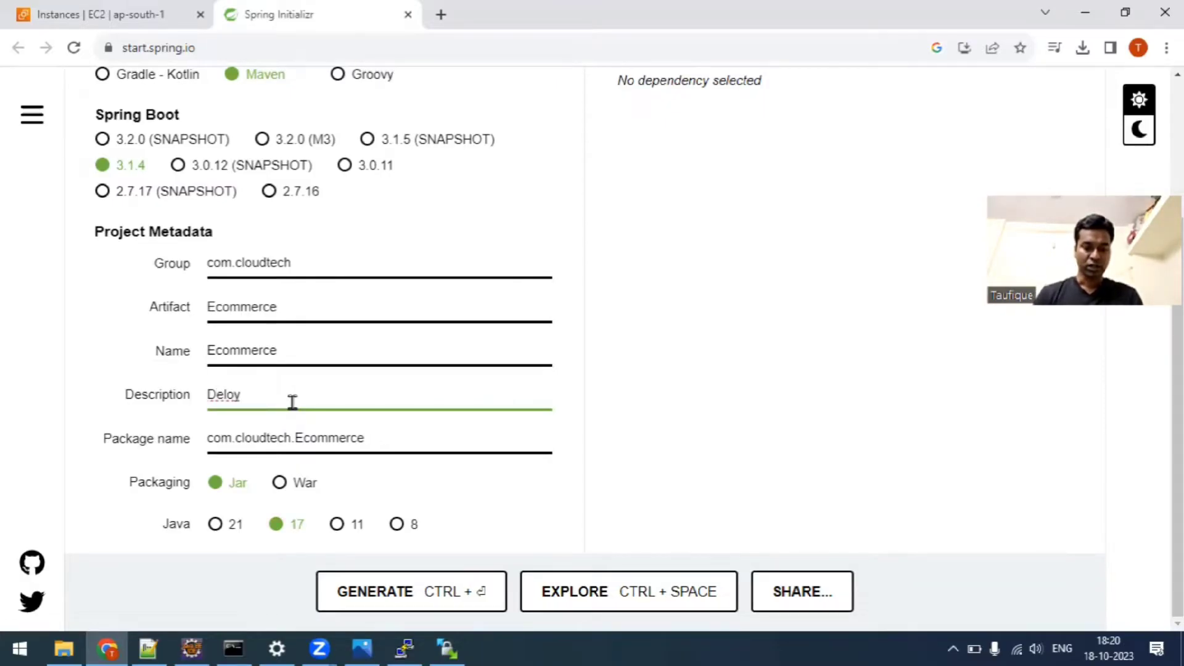
pyautogui.write(' Web app')
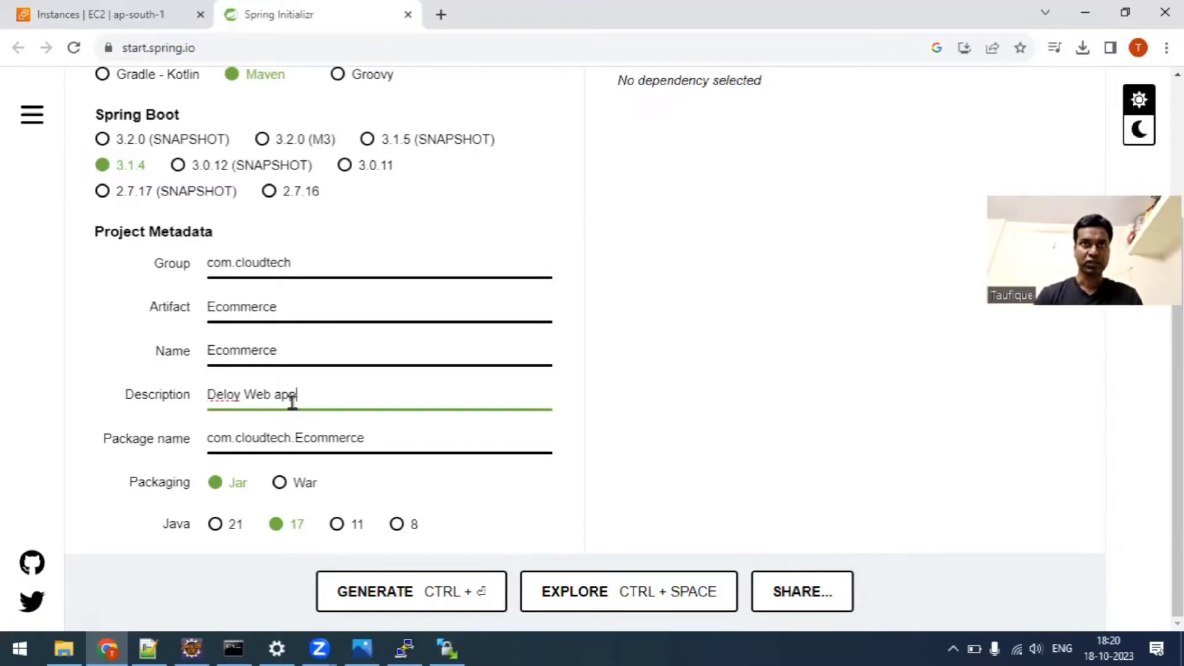
pyautogui.write('lication to ')
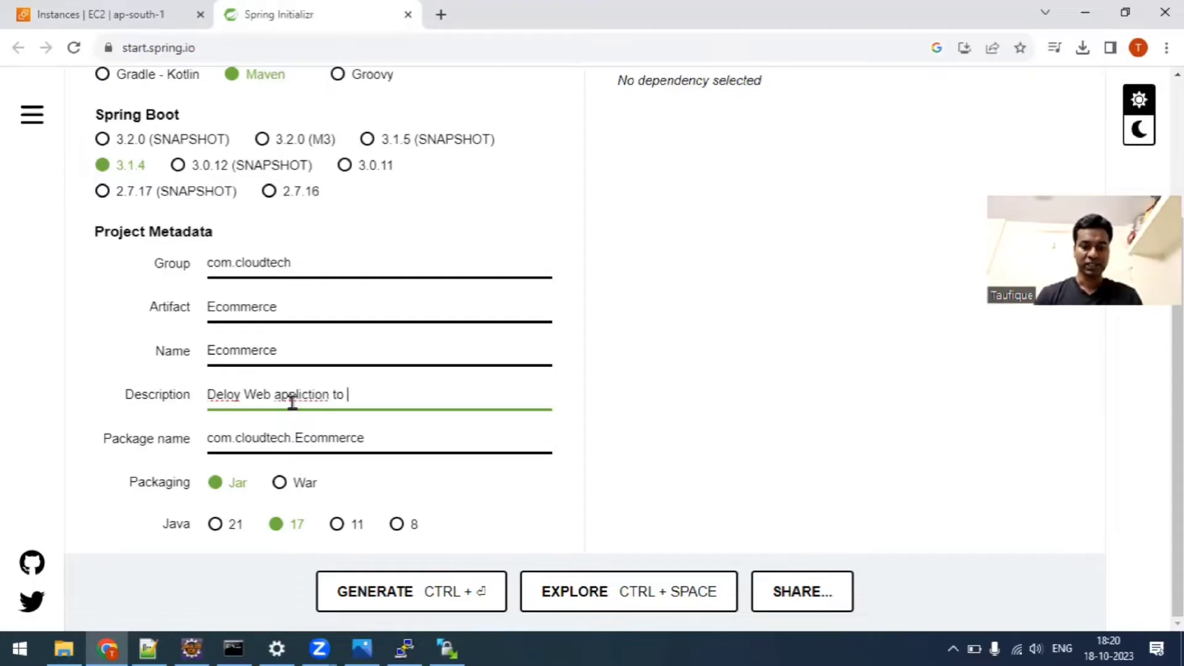
pyautogui.write('EC2')
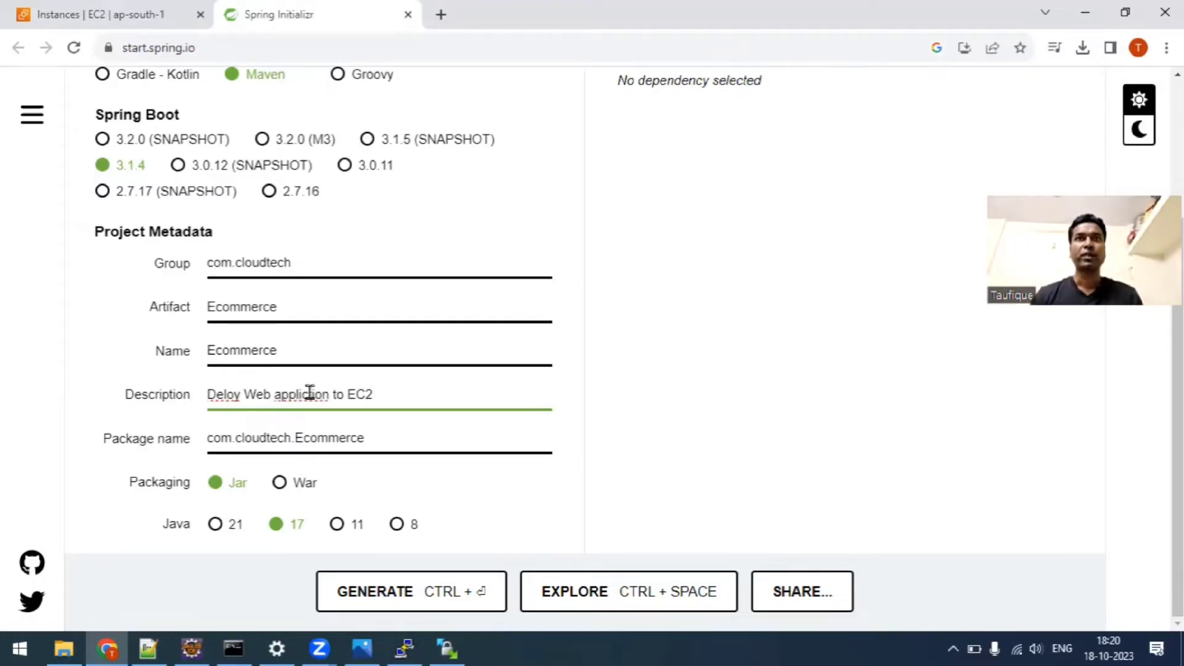
pyautogui.click(310, 393)
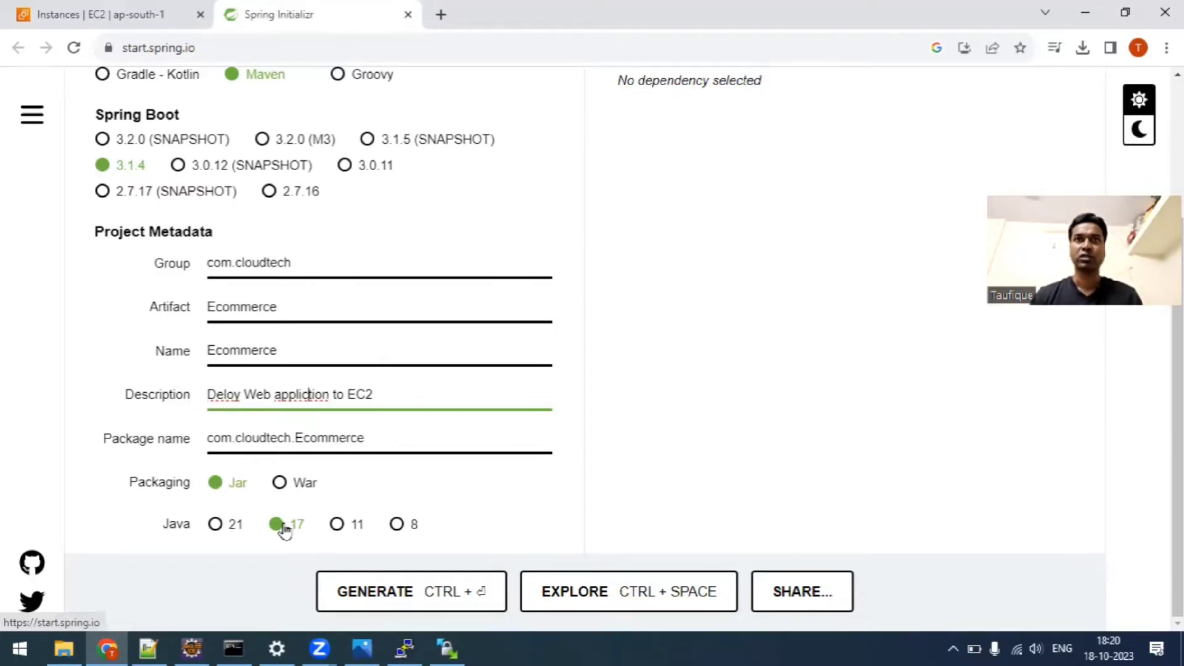
# Find the Spring Web dependency by searching for "web" and add it to the project.
pyautogui.scroll(5, 737, 450)
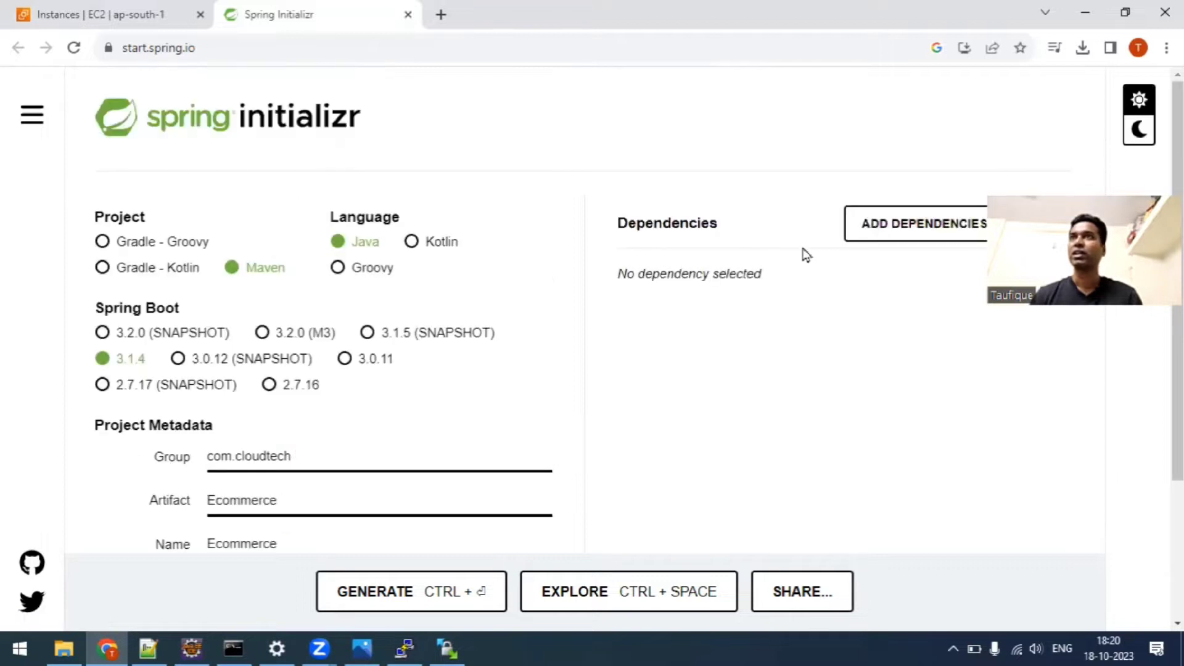
pyautogui.click(867, 228)
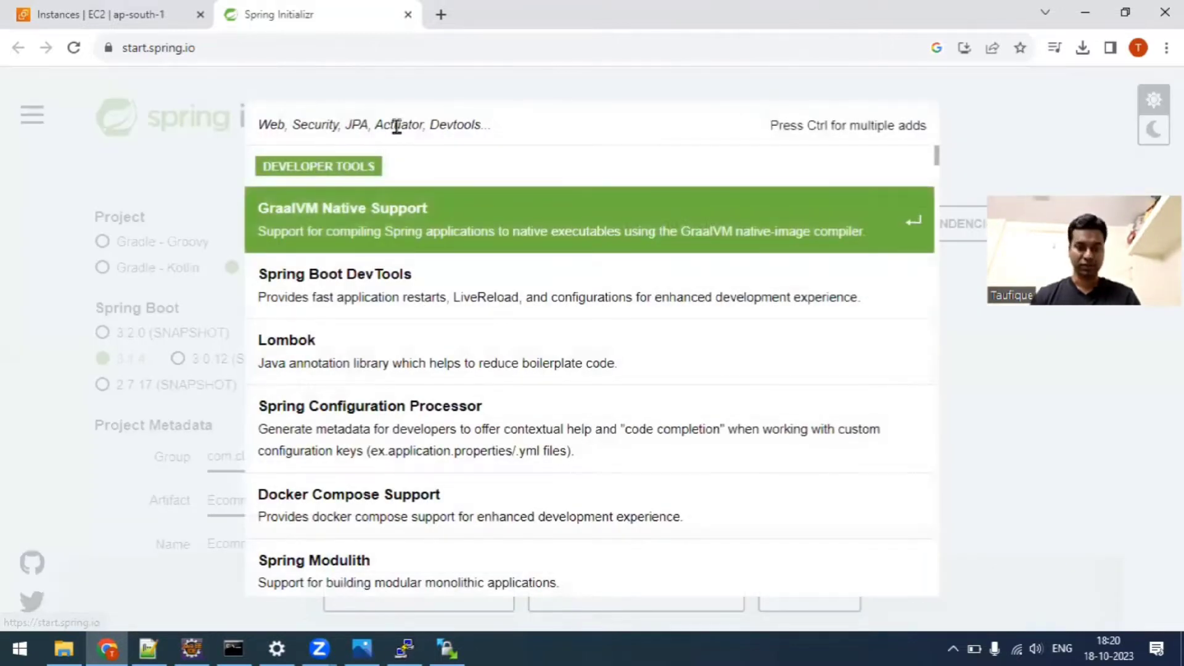
pyautogui.write('web')
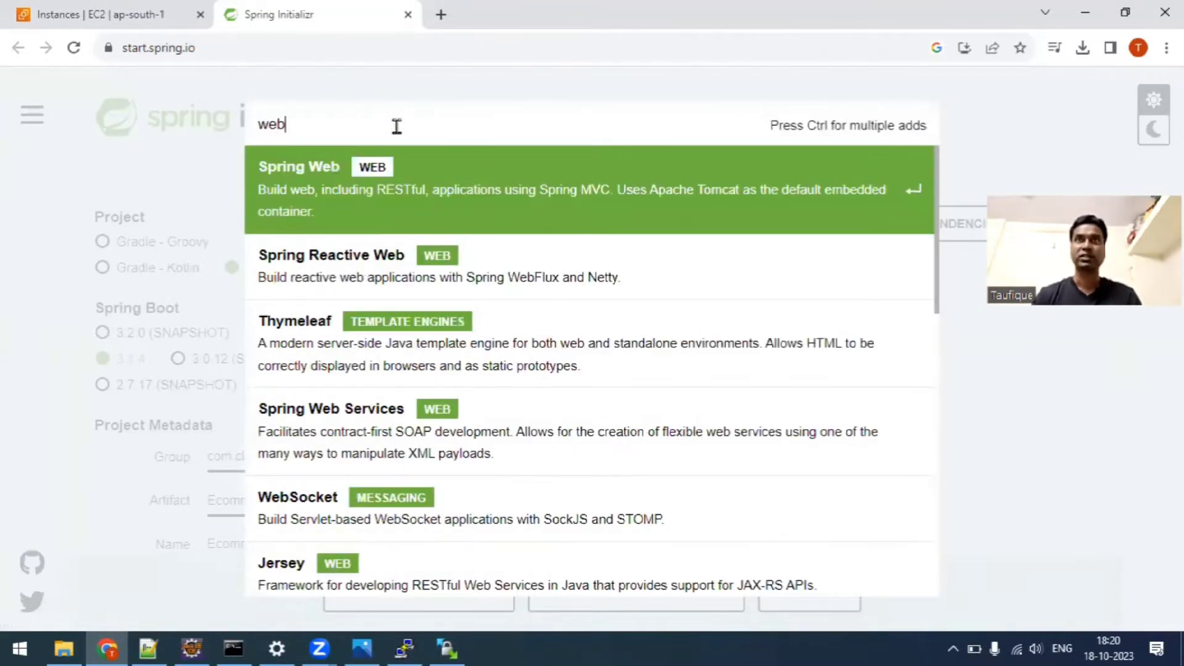
pyautogui.click(403, 184)
# Generate the Ecommerce project with its current settings and download it as a zip file.
pyautogui.scroll(-3, 745, 551)
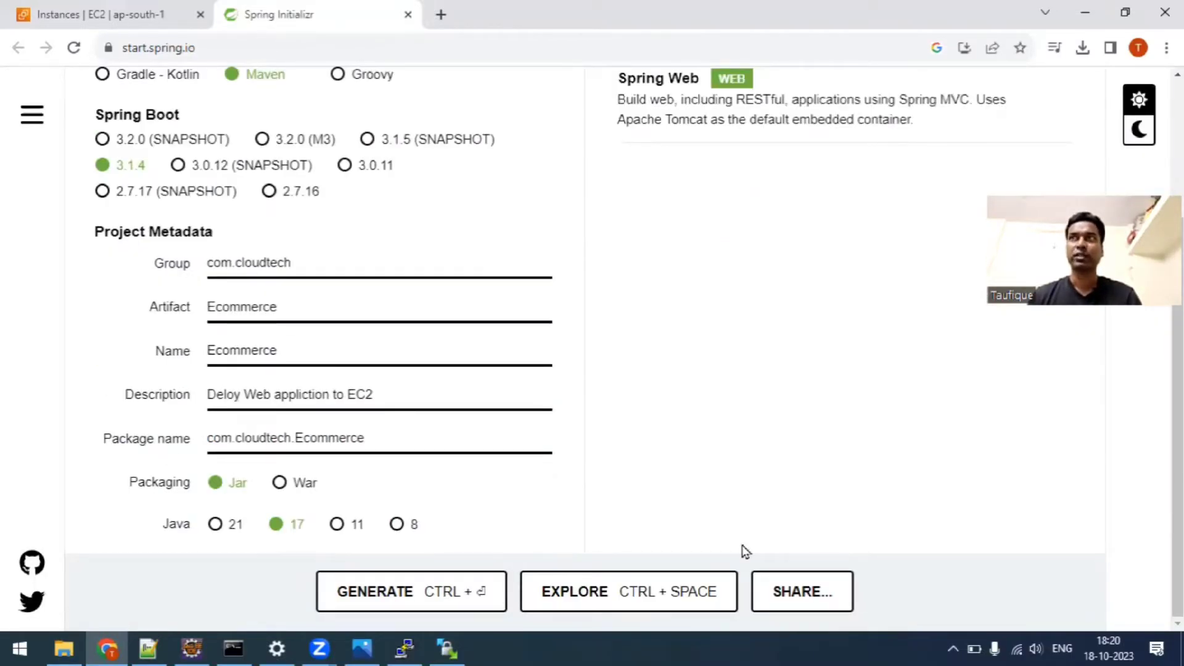
pyautogui.hotkey('ctrl', 'Return')
pyautogui.scroll(3, 765, 375)
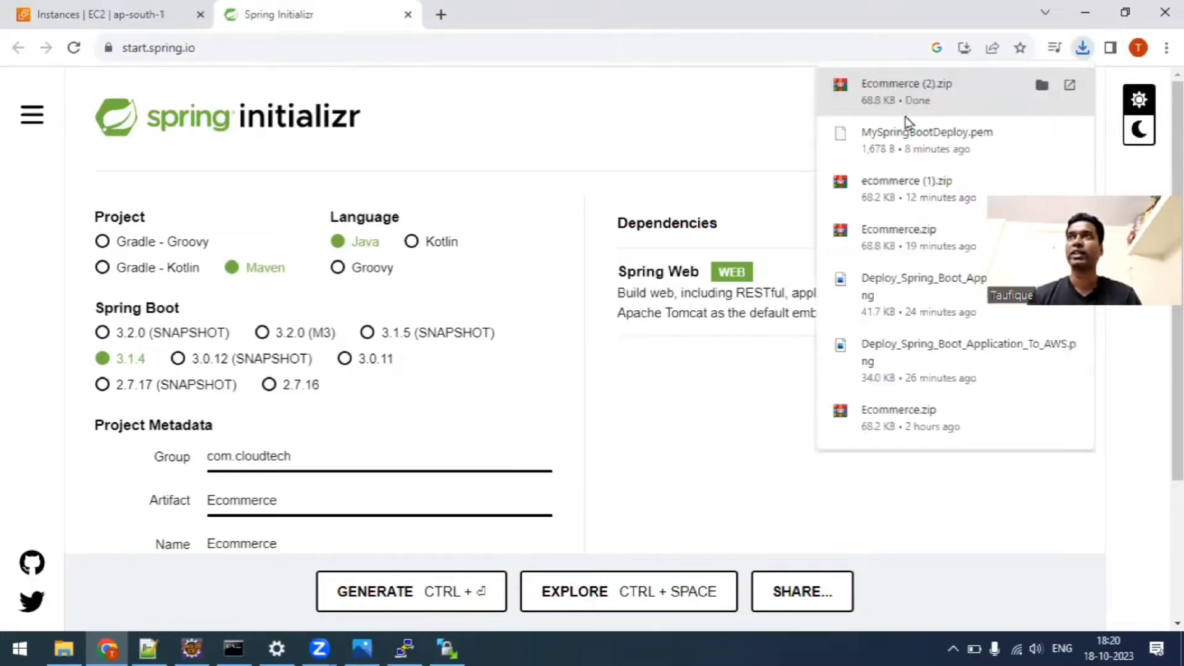
# Copy the path E:\CloudTech\Spring-Boot\ecommerce from File Explorer and import that folder into Eclipse as an existing Maven project.
pyautogui.click(65, 648)
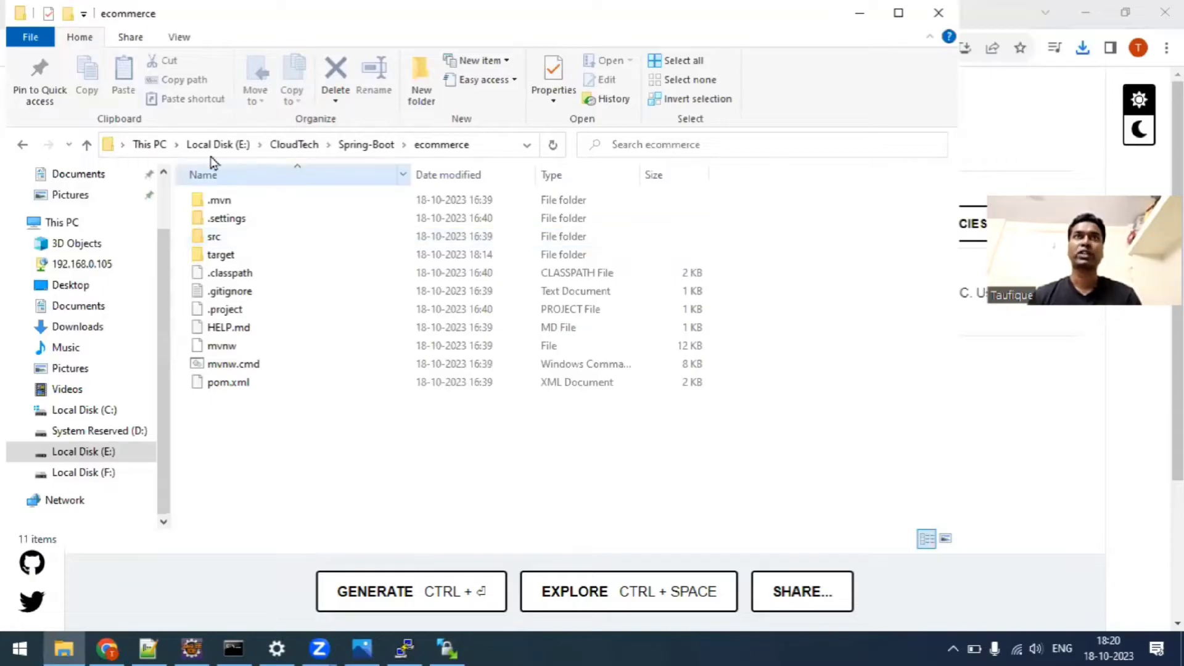
pyautogui.click(480, 148)
pyautogui.hotkey('ctrl', 'c')
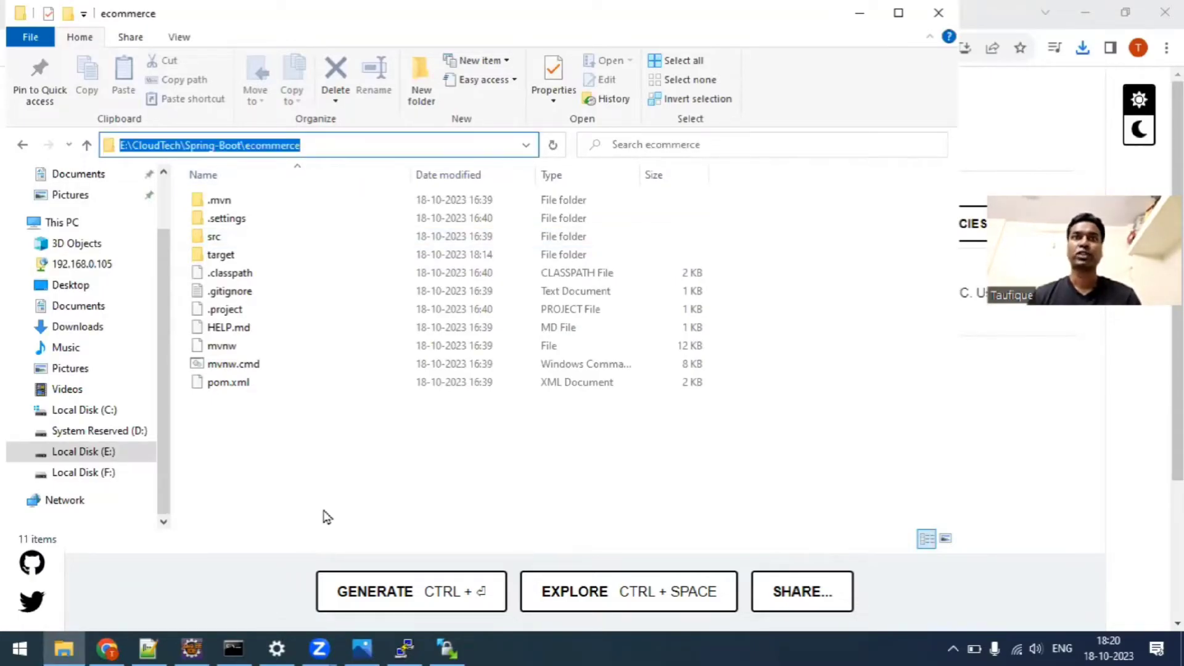
pyautogui.click(192, 648)
pyautogui.click(117, 307)
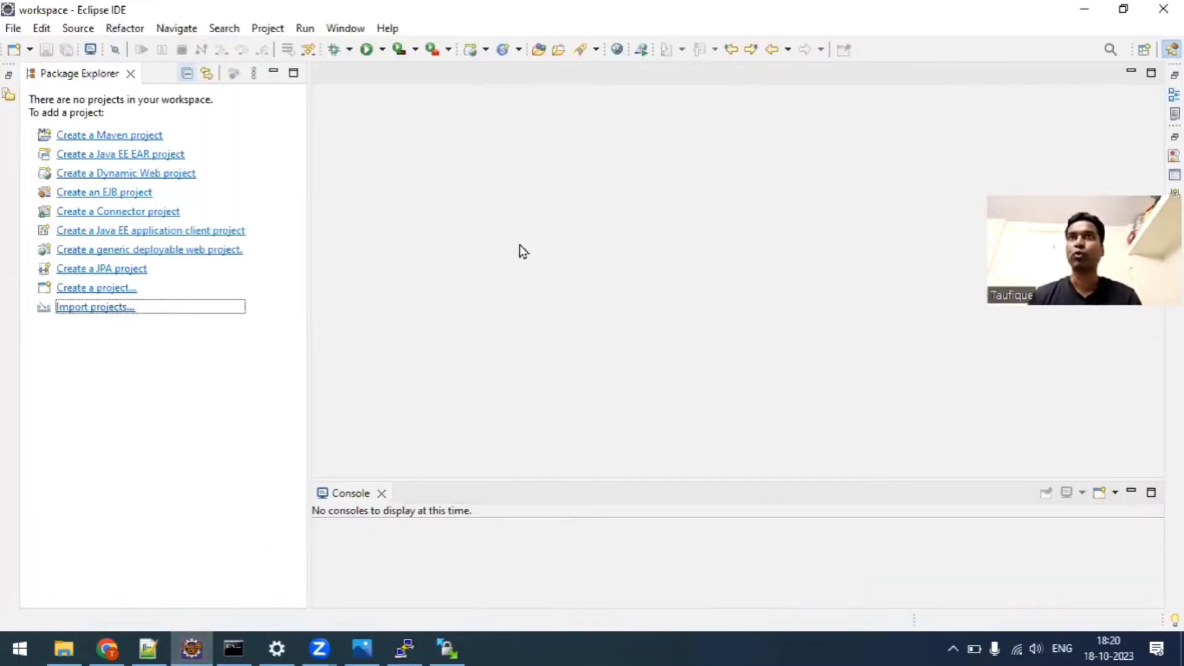
pyautogui.doubleClick(517, 187)
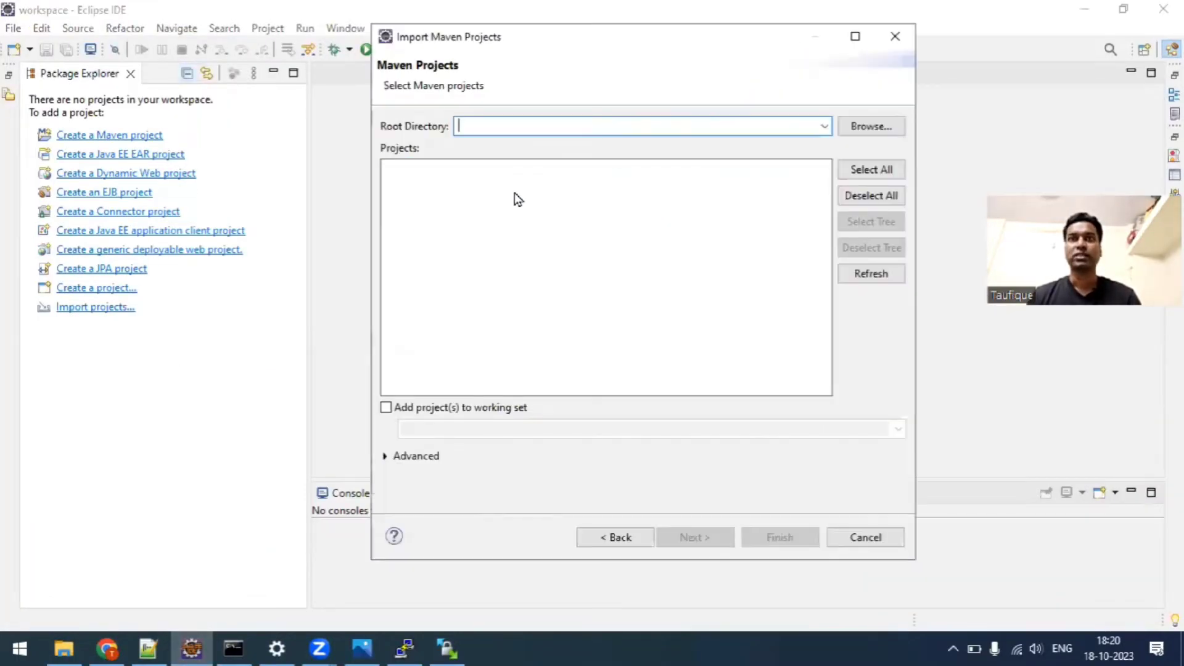
pyautogui.hotkey('ctrl', 'v')
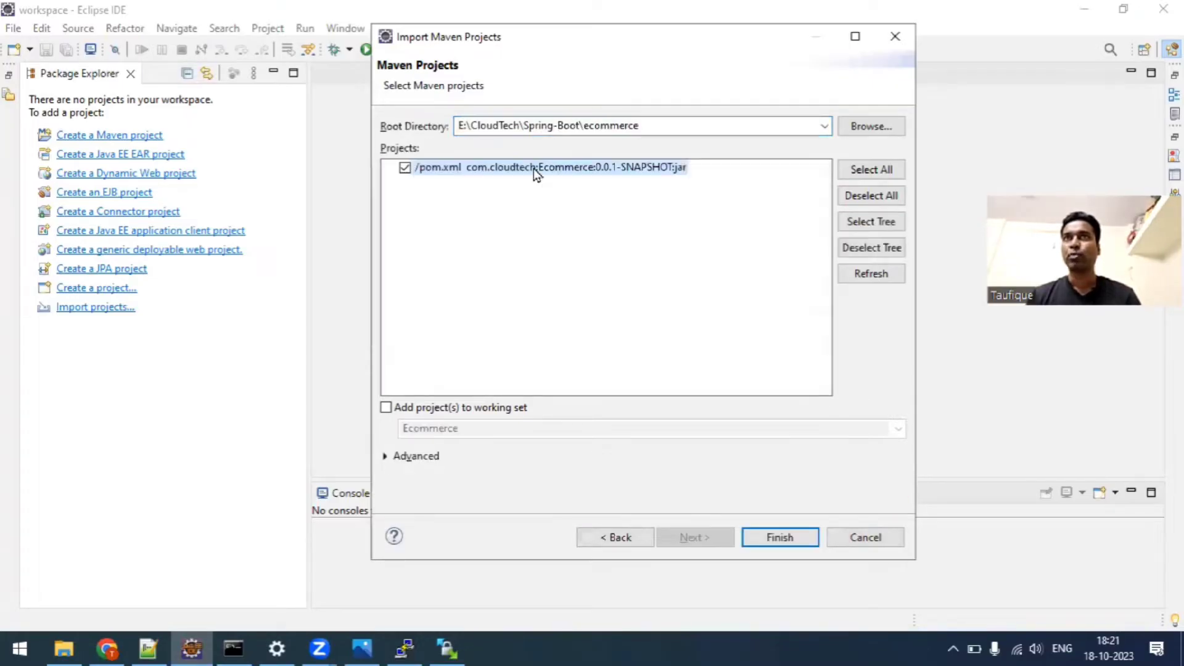
pyautogui.click(772, 537)
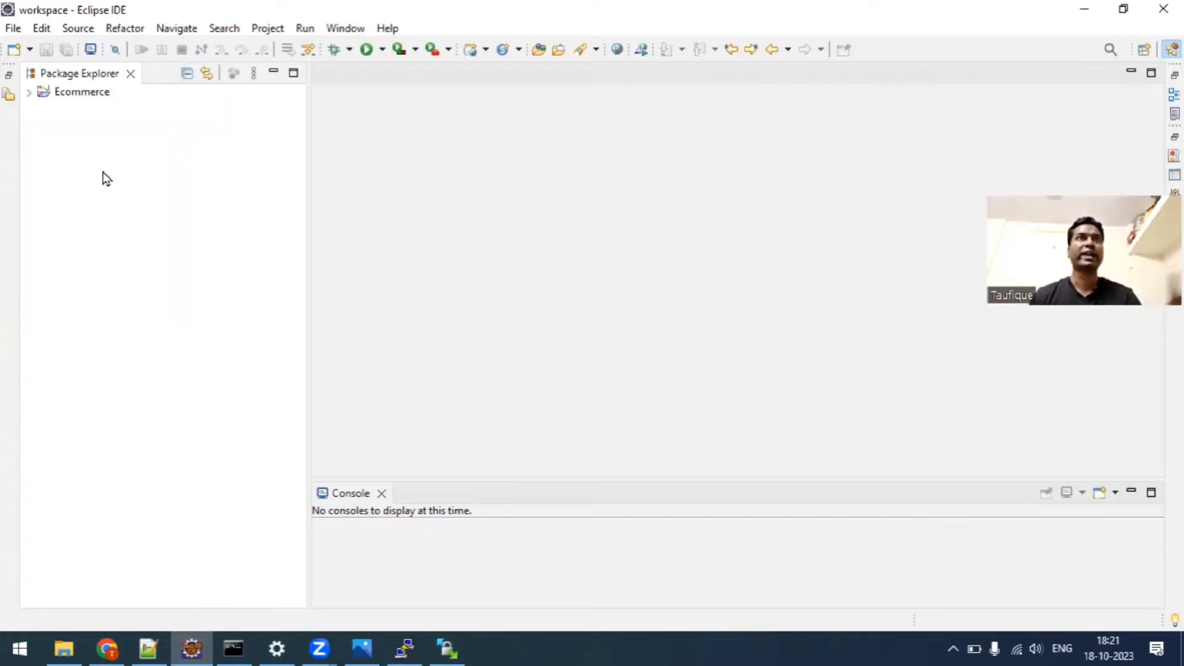
# Open EcommerceApplication.java from the com.cloudtech package in src/main/java of the Ecommerce project.
pyautogui.click(28, 92)
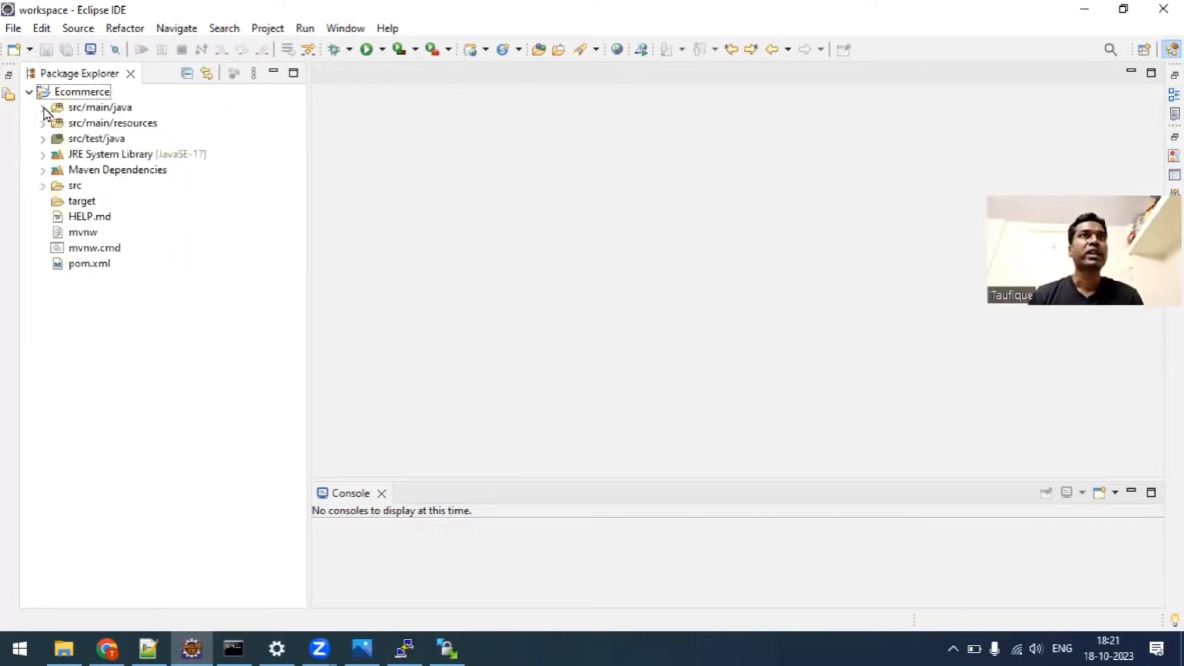
pyautogui.click(43, 108)
pyautogui.click(55, 123)
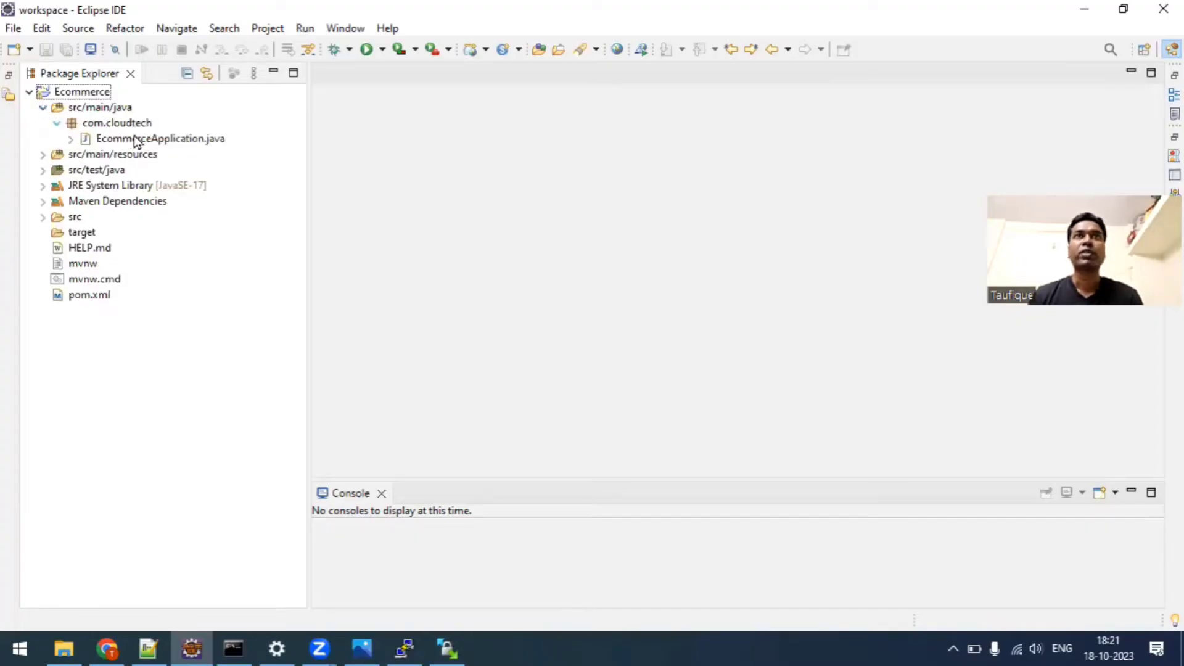
pyautogui.click(136, 139)
pyautogui.doubleClick(138, 143)
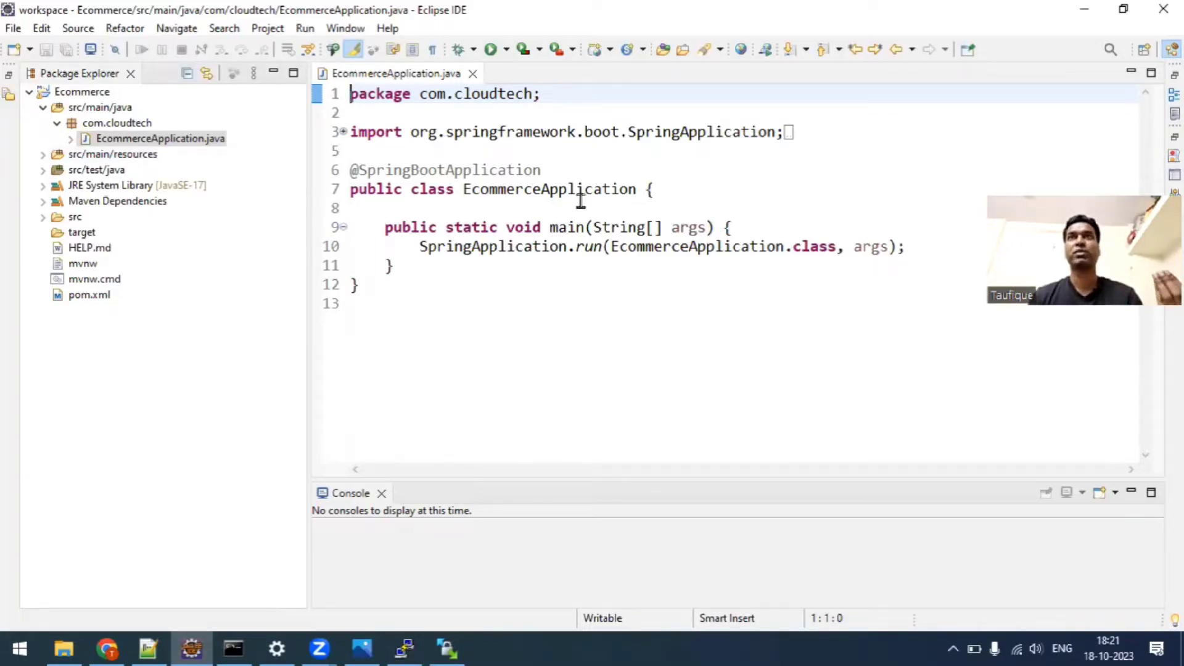
pyautogui.click(572, 173)
pyautogui.press('Return')
pyautogui.write('@')
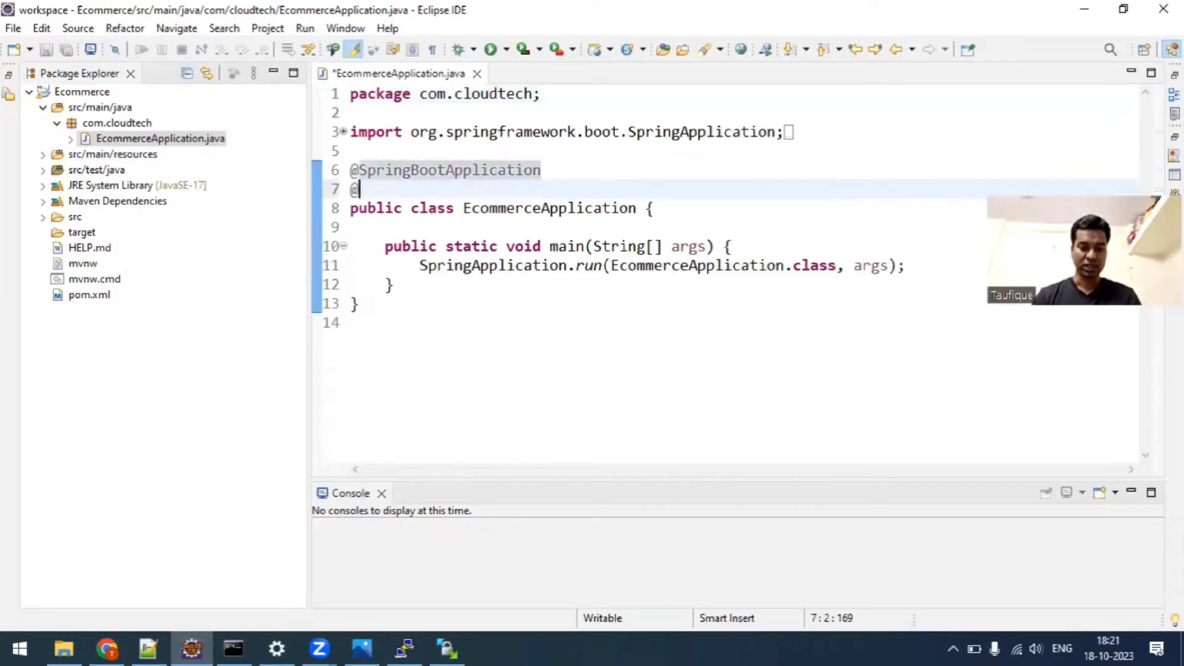
pyautogui.write('Rest')
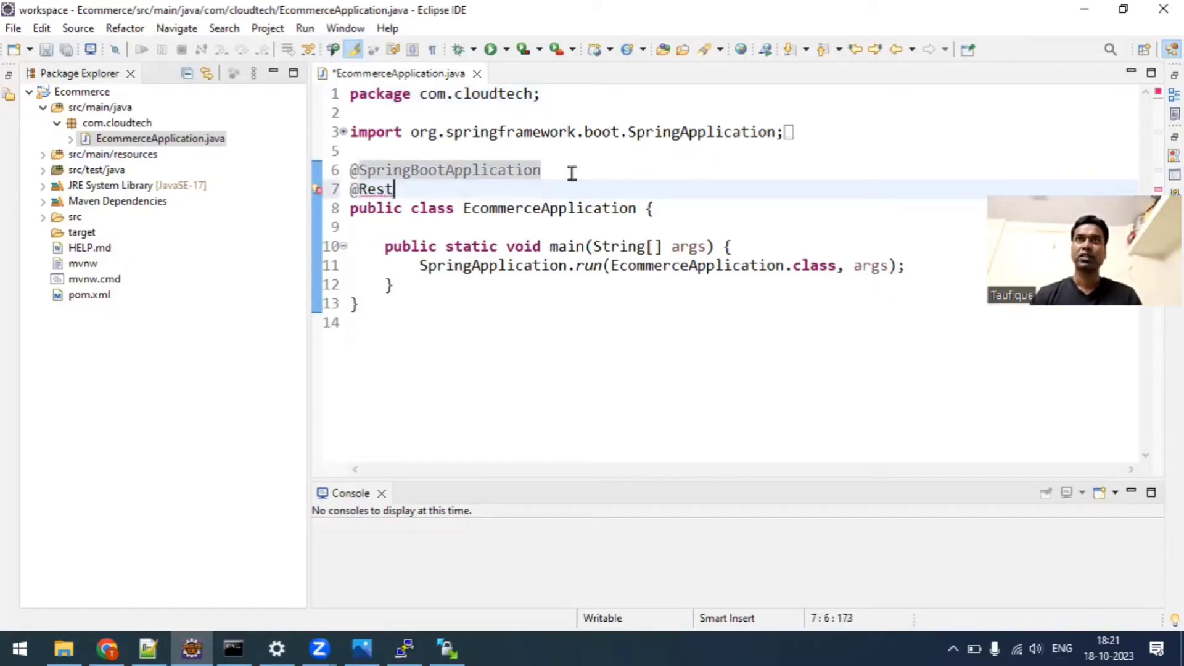
pyautogui.write('Con')
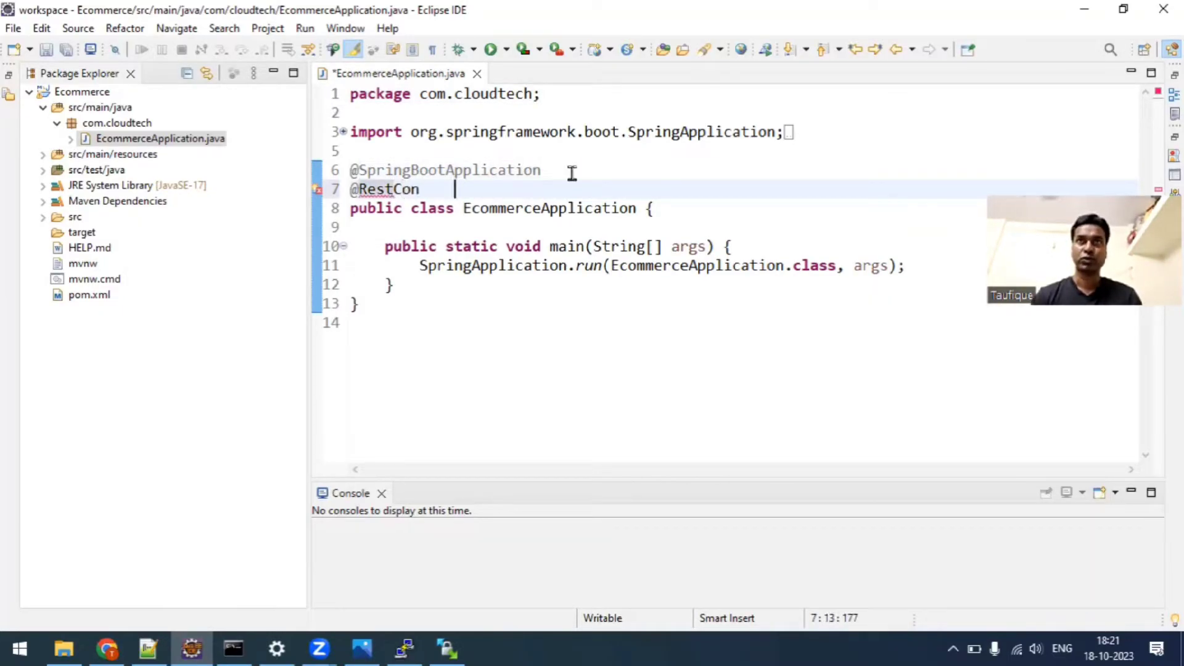
pyautogui.hotkey('ctrl', 'space')
pyautogui.press('Return')
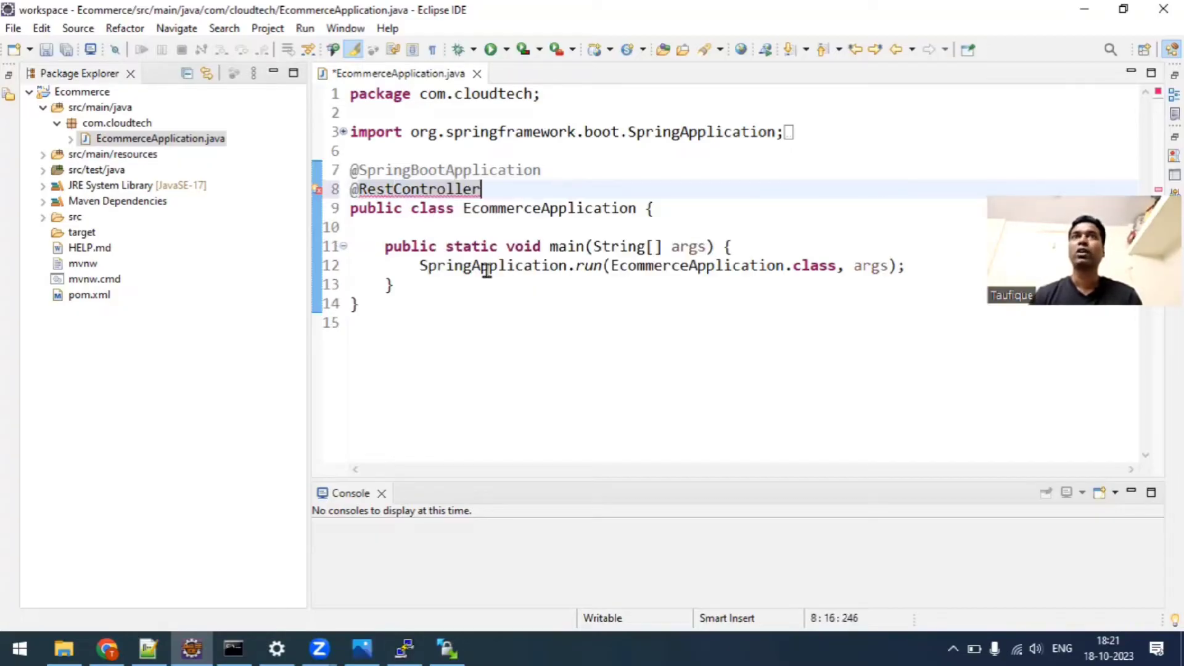
# Create a public String getName() method with an empty body below the main method.
pyautogui.click(477, 290)
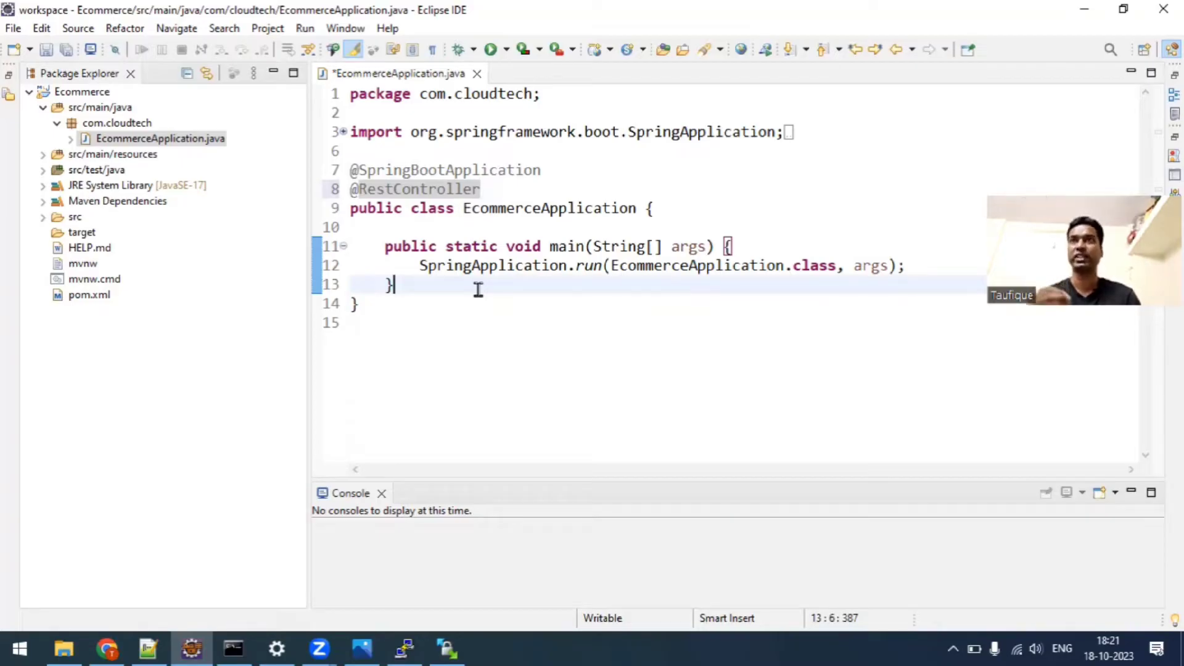
pyautogui.press('Return')
pyautogui.press('Return')
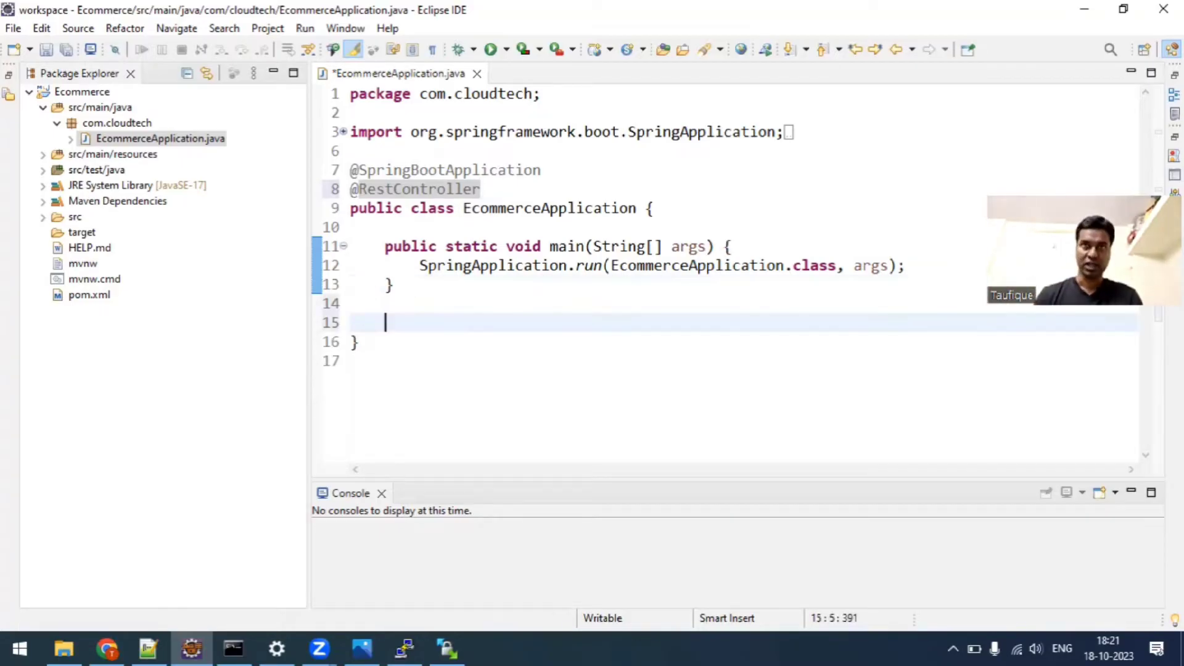
pyautogui.write('public S')
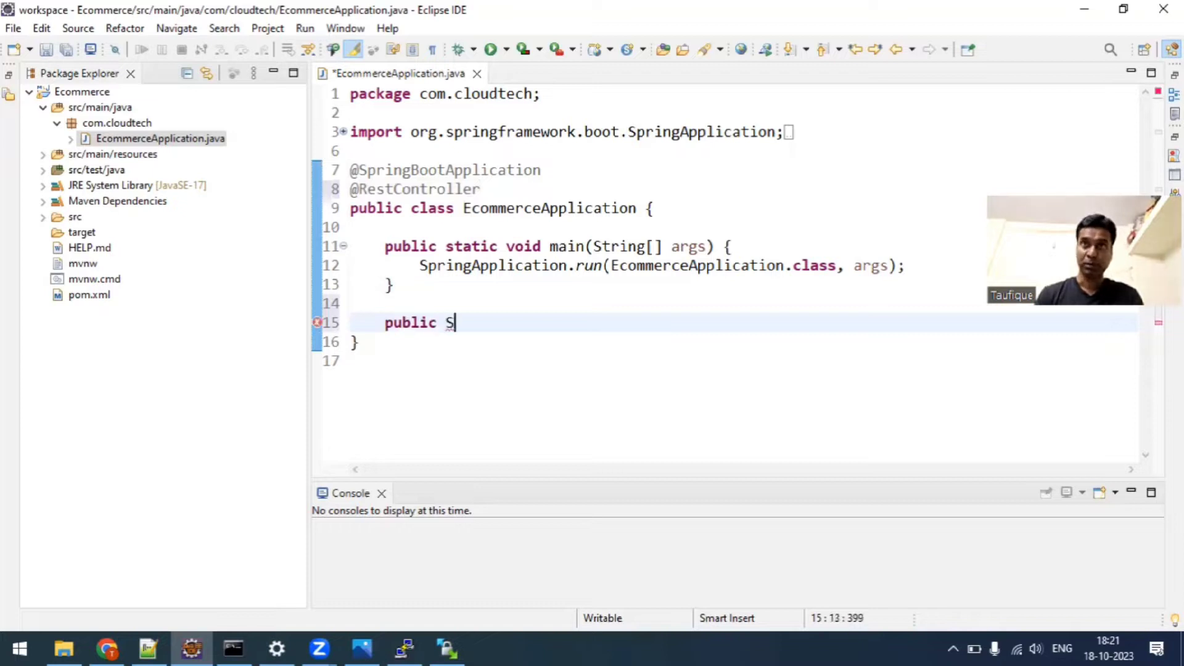
pyautogui.write('tring get')
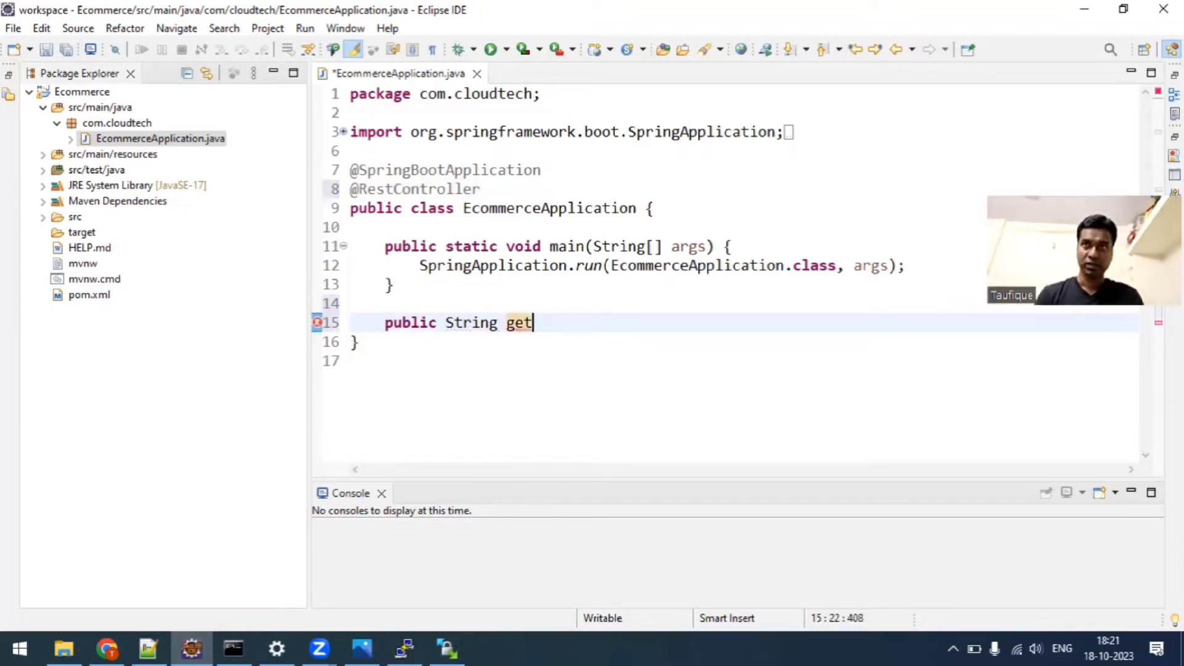
pyautogui.write('Name() {')
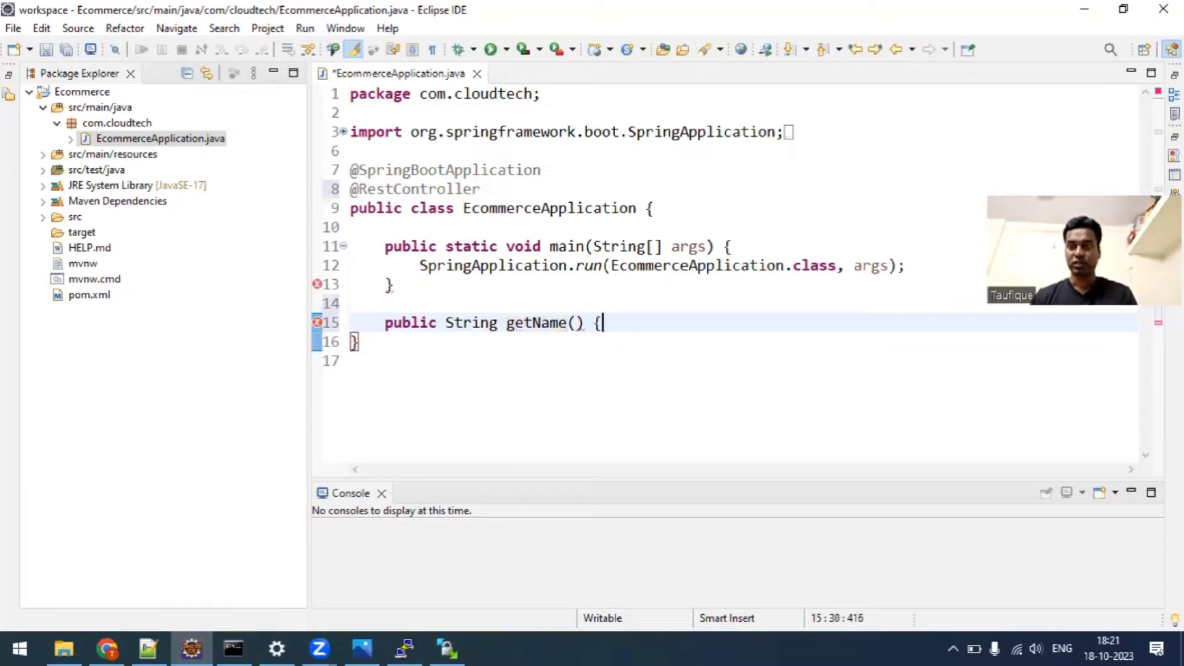
pyautogui.press('Return')
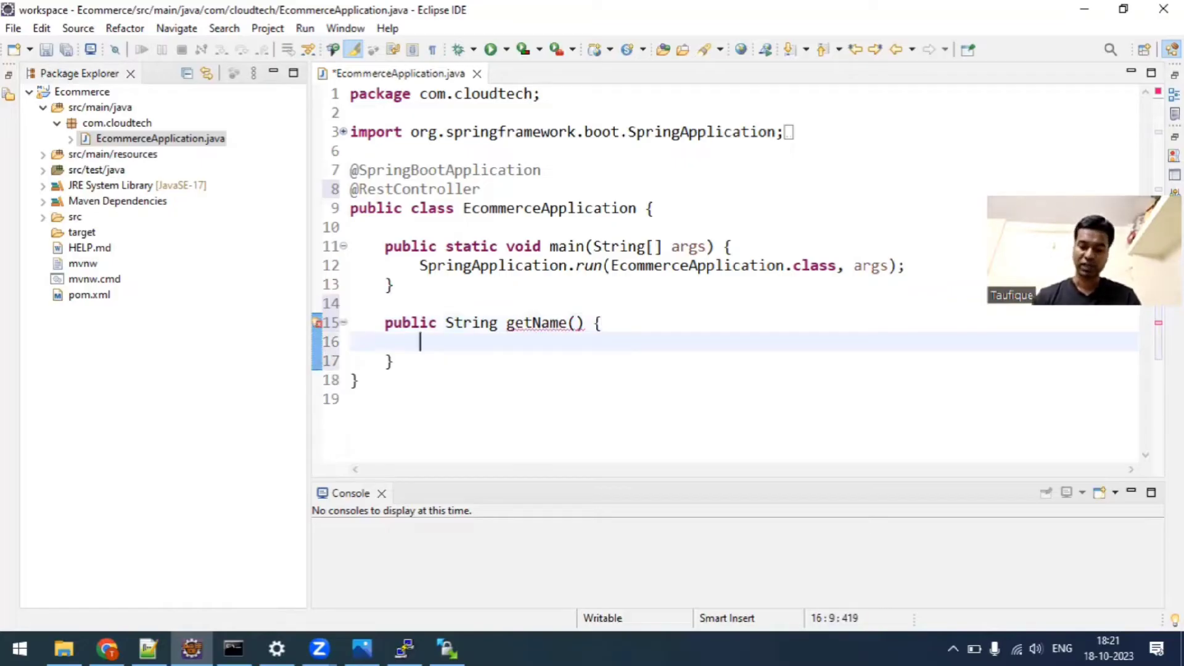
# Make the getName() method return the string "Hello from CloudTech".
pyautogui.write('return "')
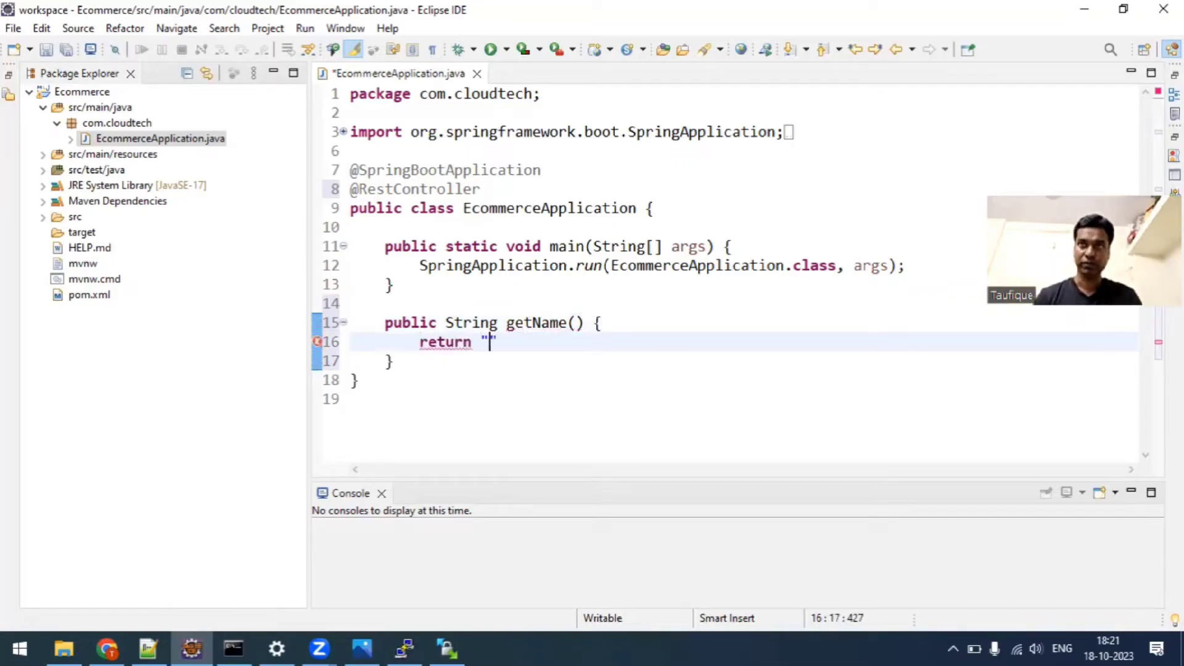
pyautogui.write('Hello from ')
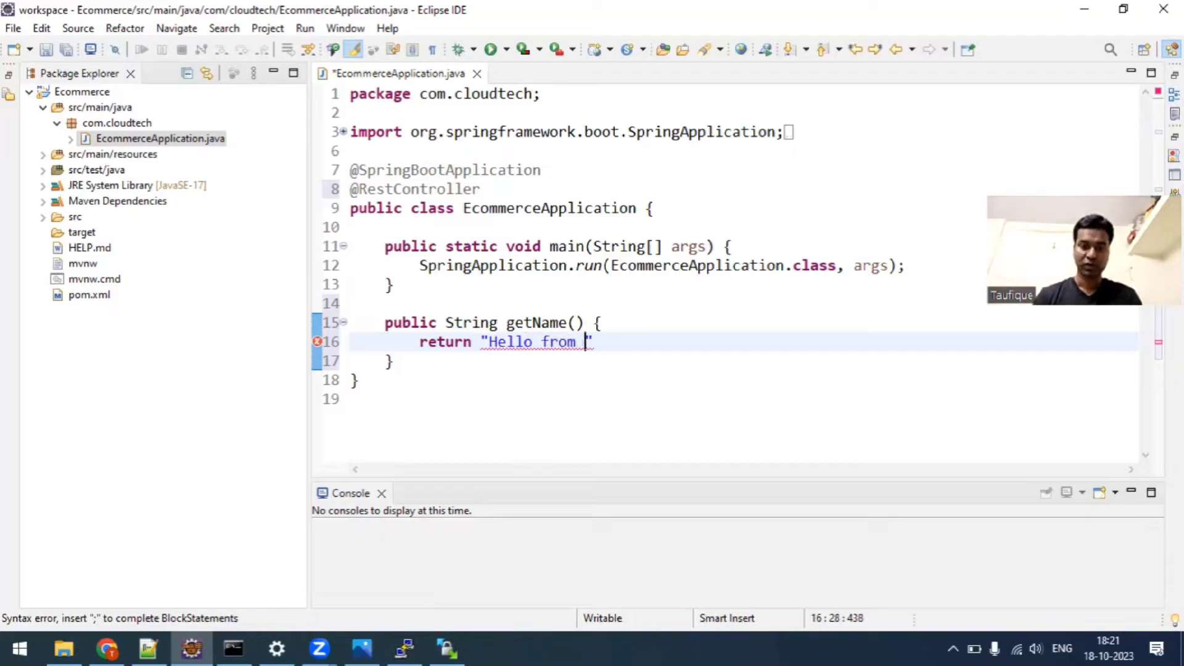
pyautogui.write('CloudTEch')
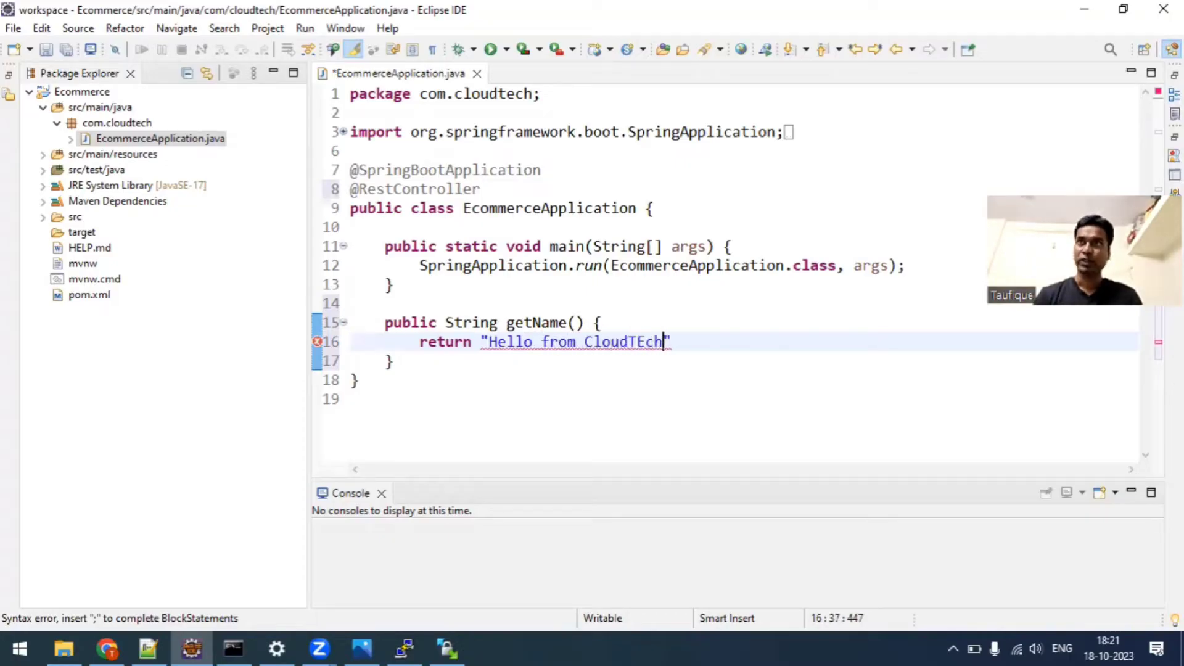
pyautogui.press('BackSpace')
pyautogui.press('BackSpace')
pyautogui.press('BackSpace')
pyautogui.write('ech')
pyautogui.press('Right')
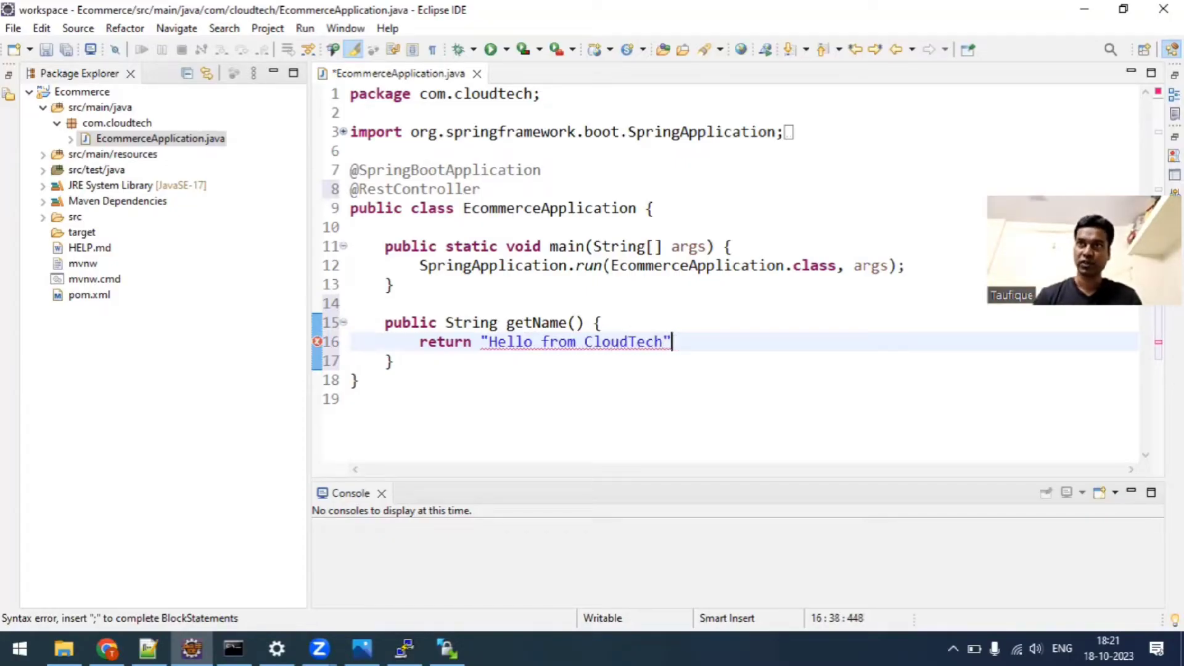
pyautogui.write(';')
pyautogui.press('Up')
pyautogui.press('Up')
pyautogui.press('Return')
pyautogui.write('@')
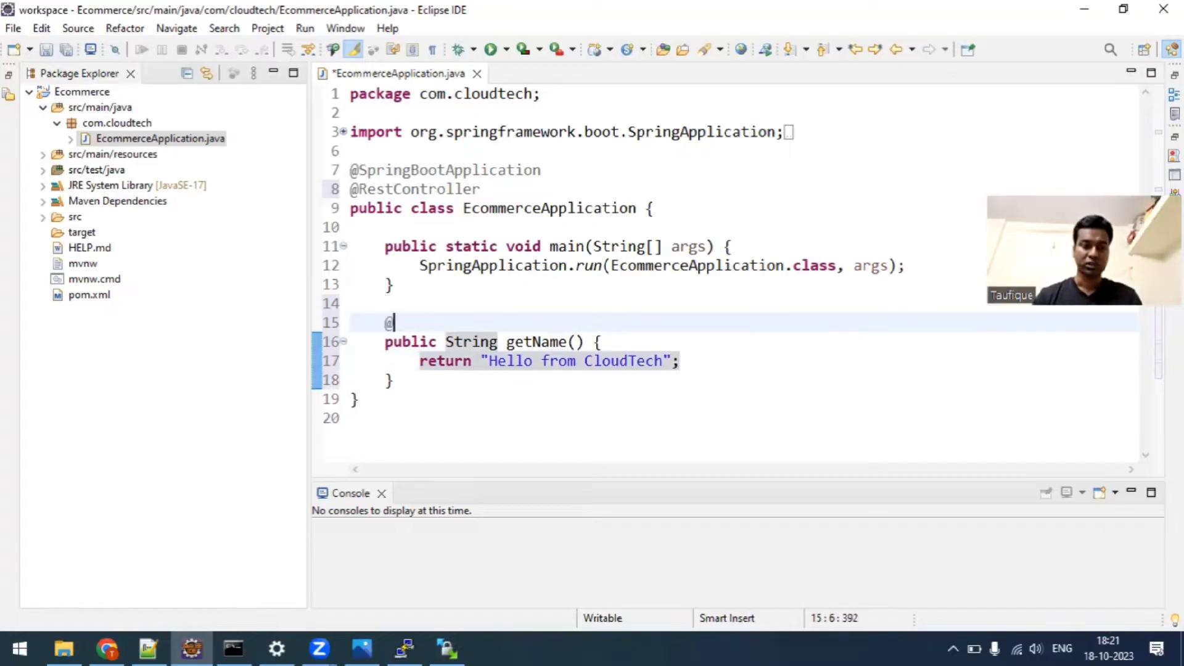
pyautogui.write('Get')
pyautogui.hotkey('ctrl', 'space')
pyautogui.press('Escape')
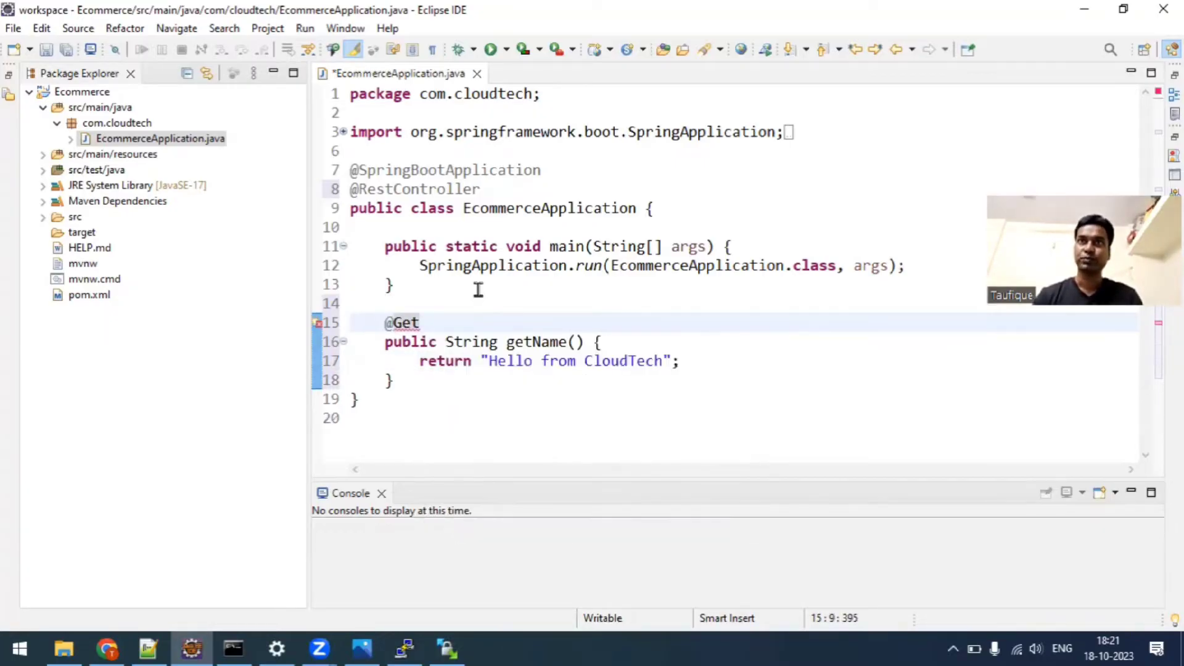
pyautogui.hotkey('ctrl', 'space')
pyautogui.press('Return')
pyautogui.write('(')
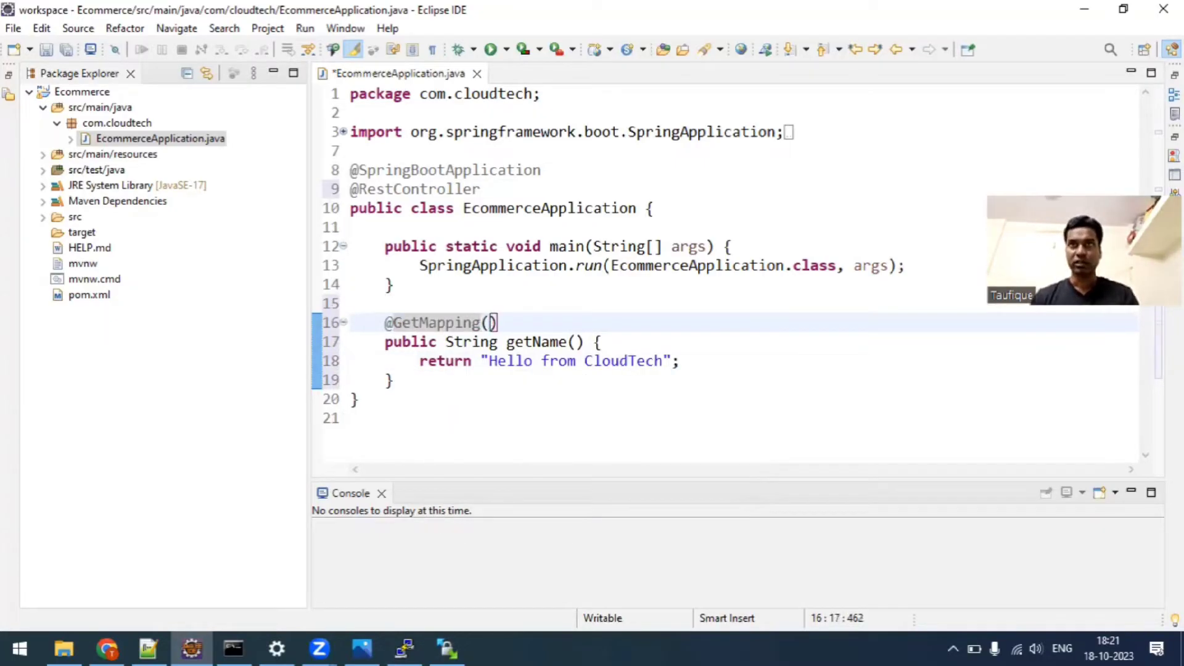
pyautogui.write('"/')
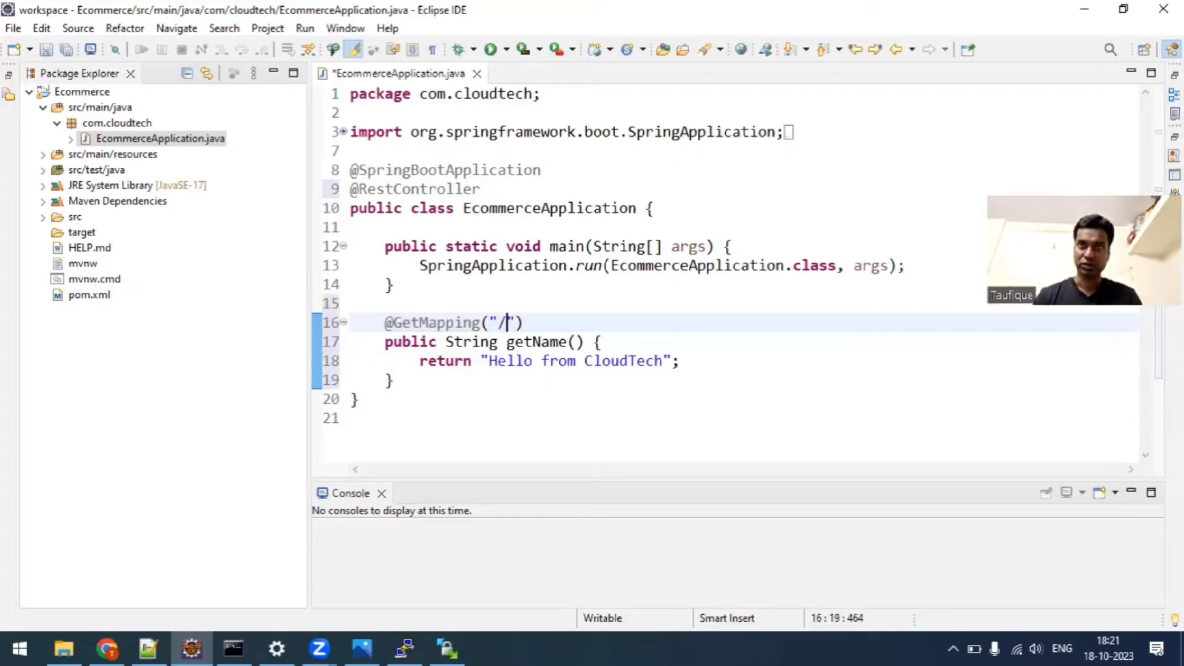
pyautogui.hotkey('alt', 'f')
pyautogui.press('s')
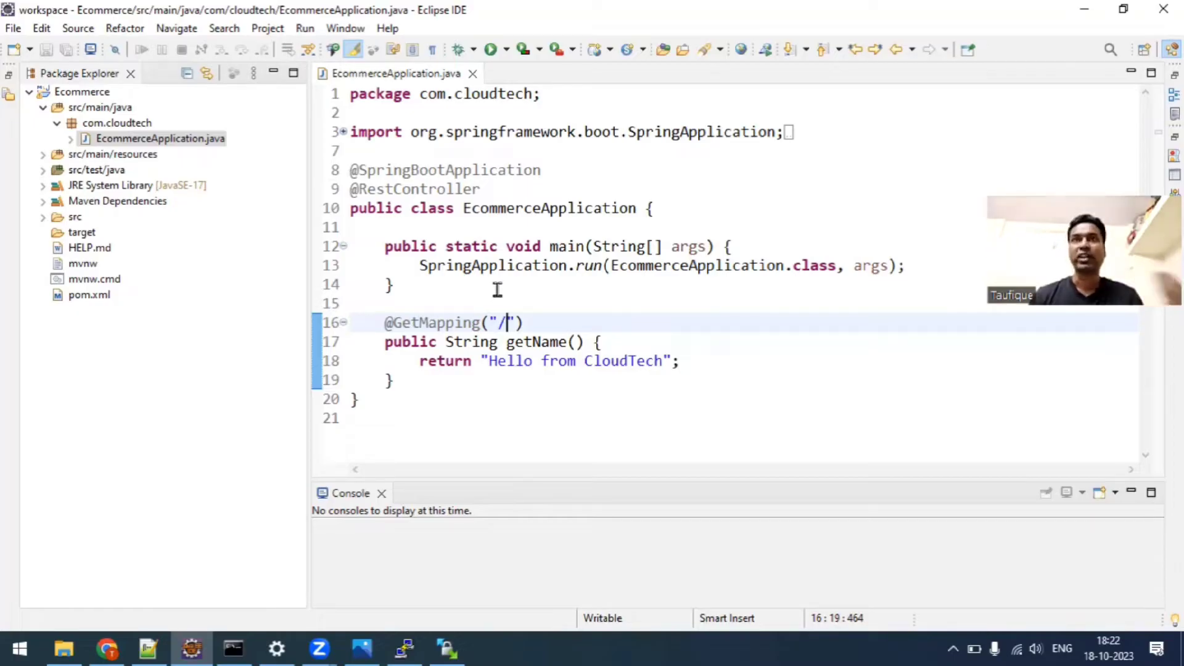
# Switch to the Command Prompt in the ecommerce folder and build the project with mvn clean install.
pyautogui.click(233, 648)
pyautogui.moveTo(302, 41); pyautogui.dragTo(507, 131)
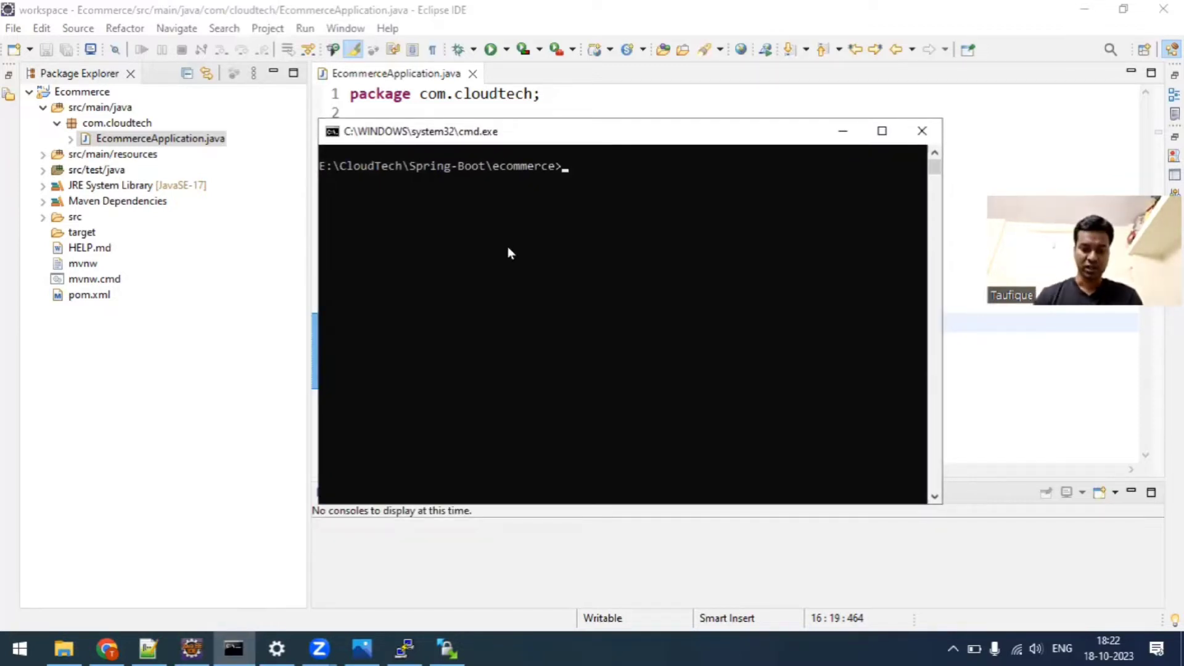
pyautogui.write('mvn clean')
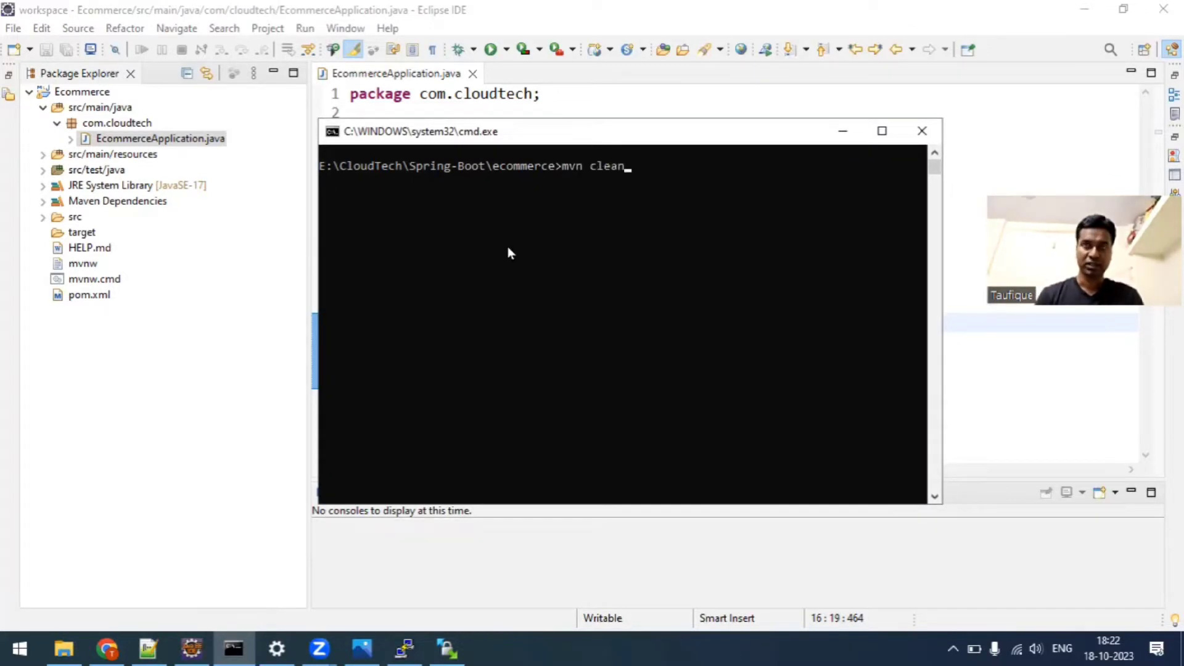
pyautogui.write(' install')
pyautogui.press('Return')
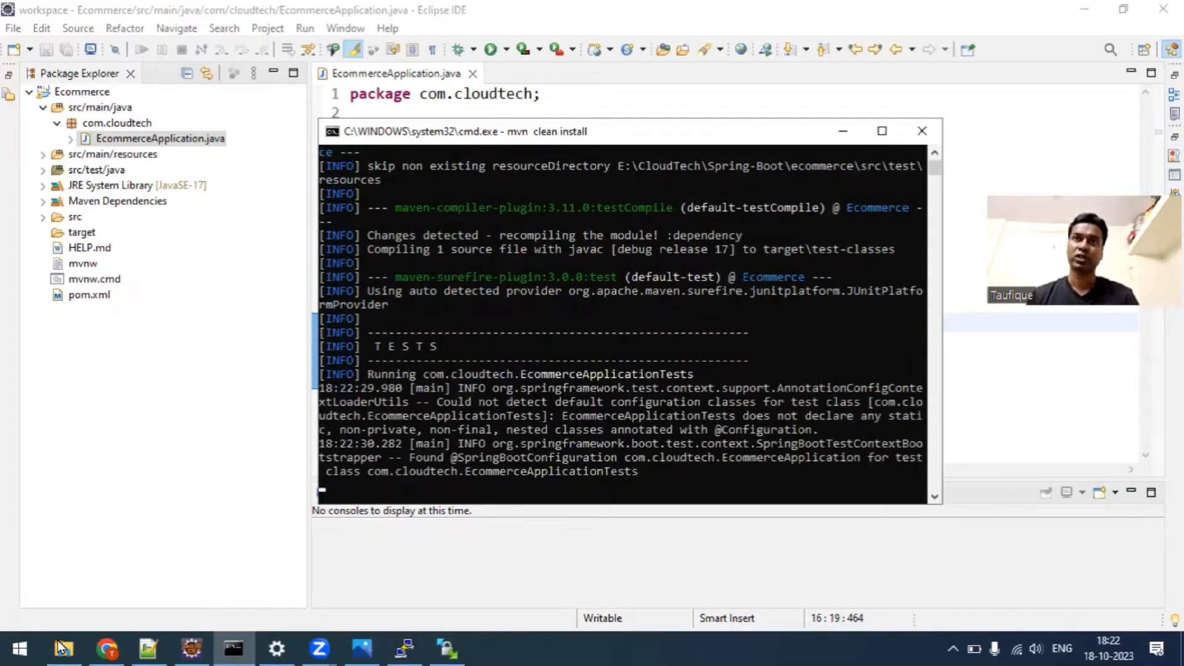
# Switch to the AWS EC2 console in Chrome, begin launching a new instance and name it MySpringBootServer.
pyautogui.click(114, 647)
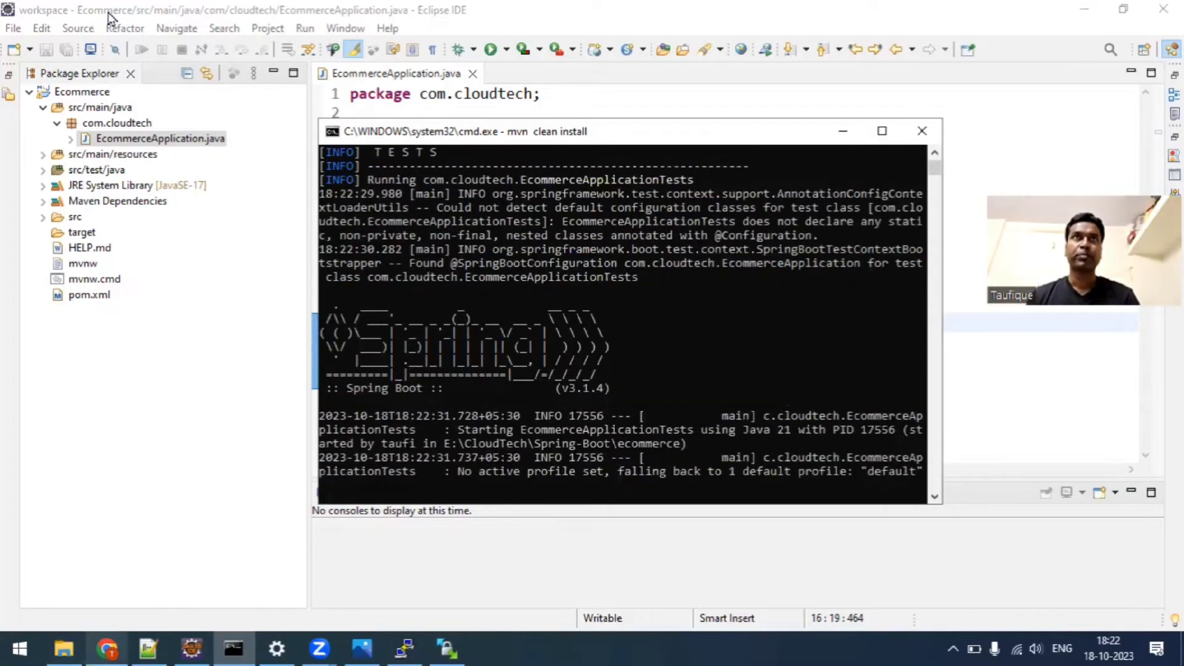
pyautogui.hotkey('ctrl', 'Tab')
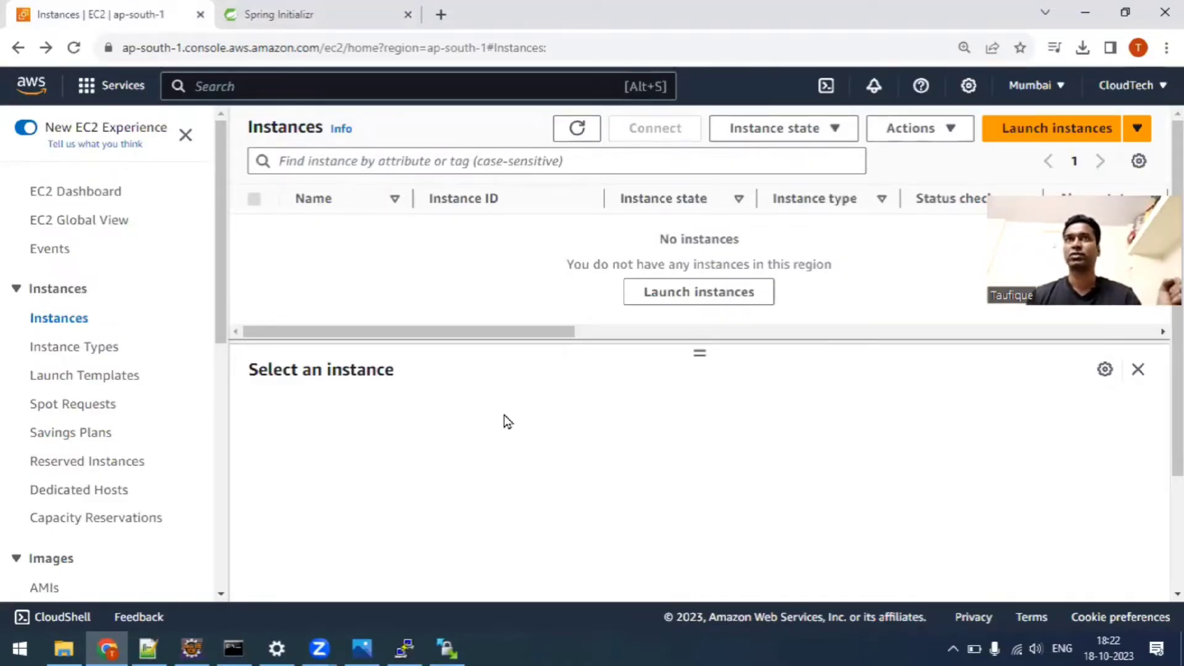
pyautogui.click(1035, 130)
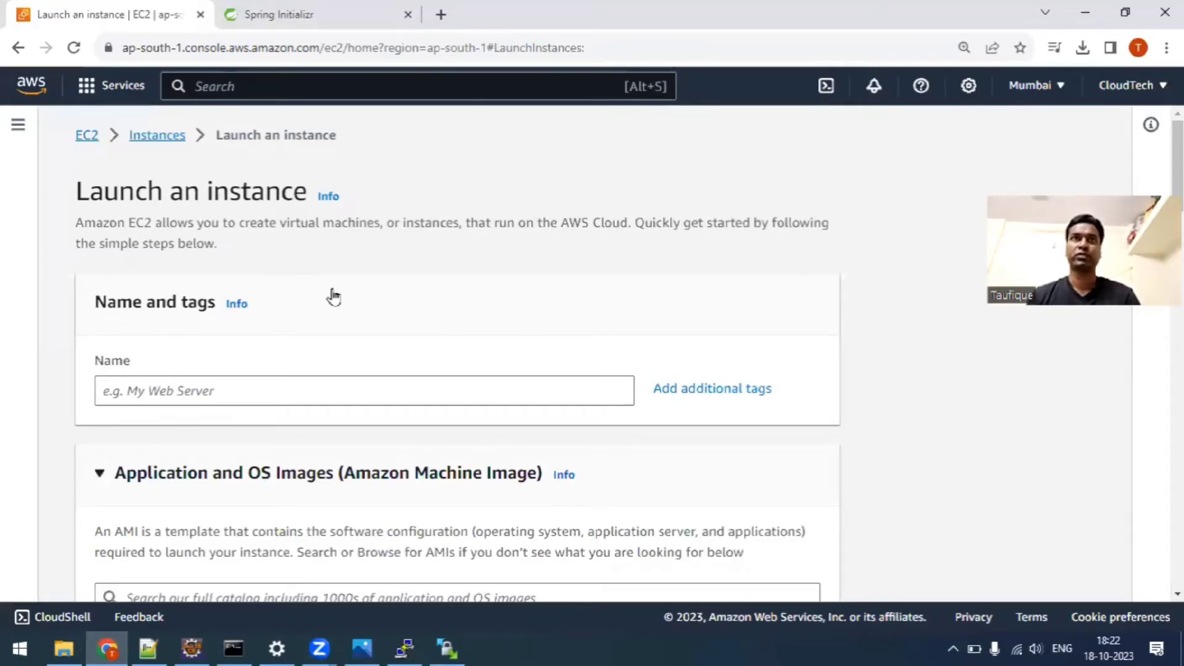
pyautogui.scroll(-3, 333, 298)
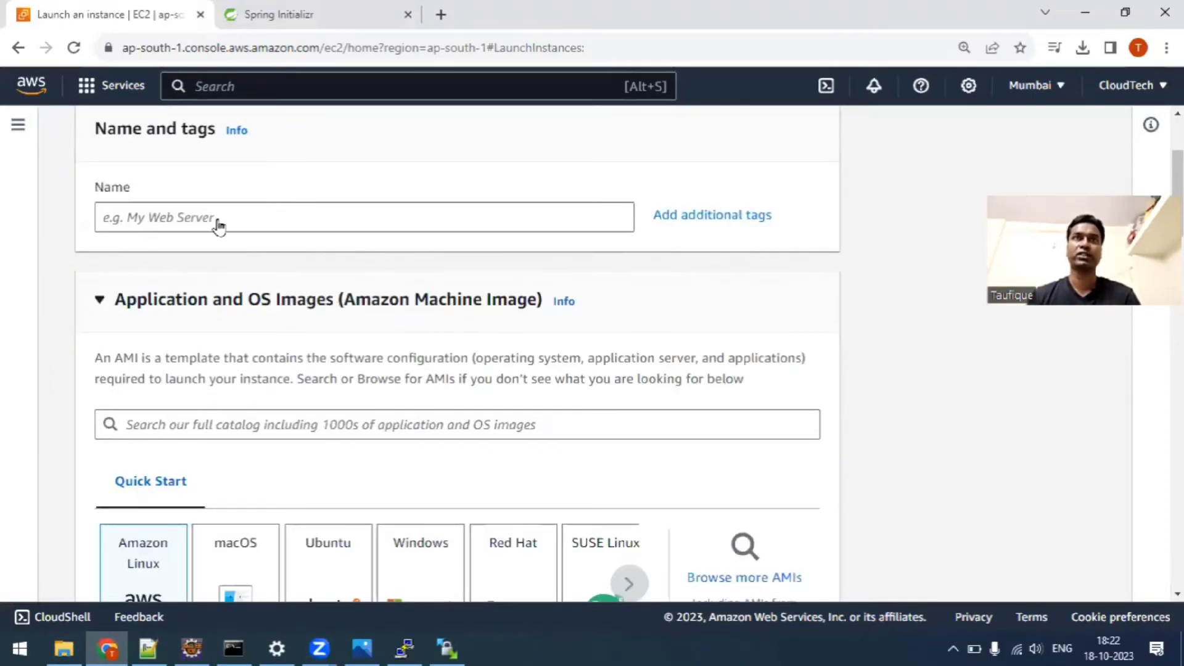
pyautogui.click(162, 216)
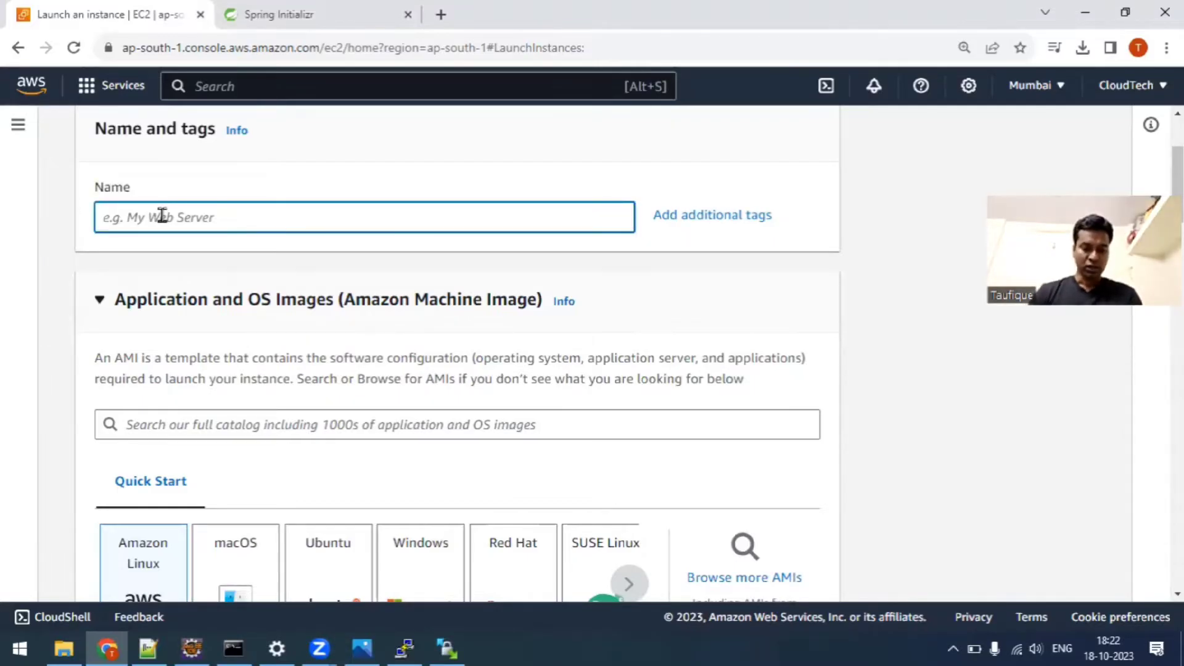
pyautogui.write('MySpringBoot')
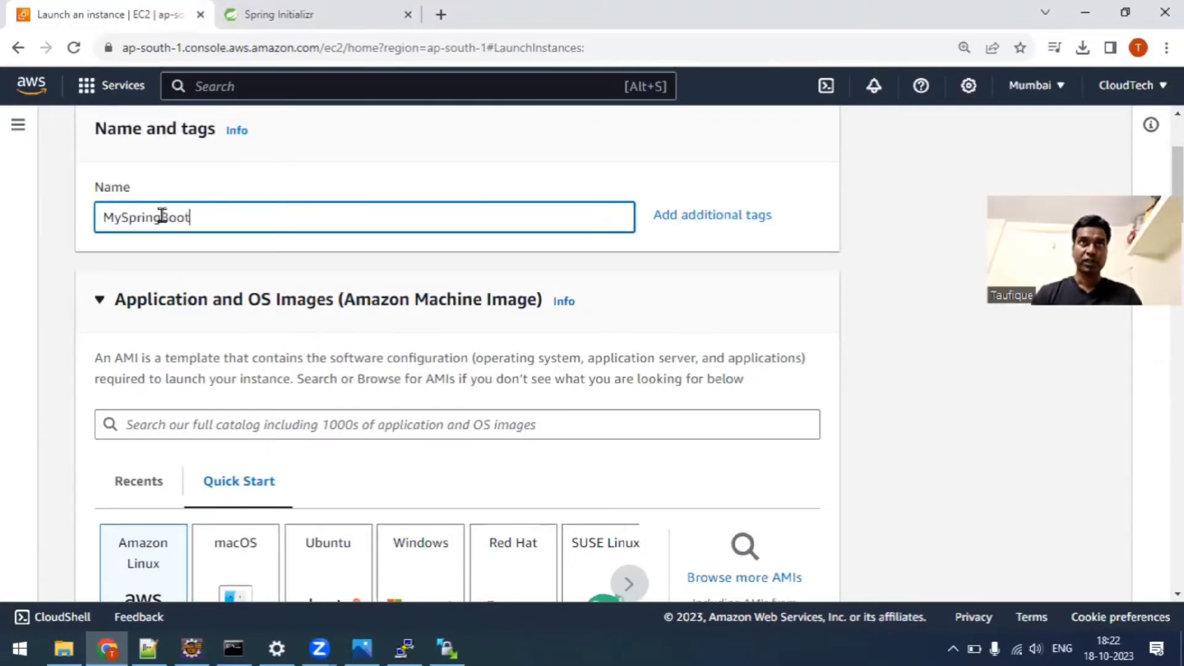
pyautogui.write('Server')
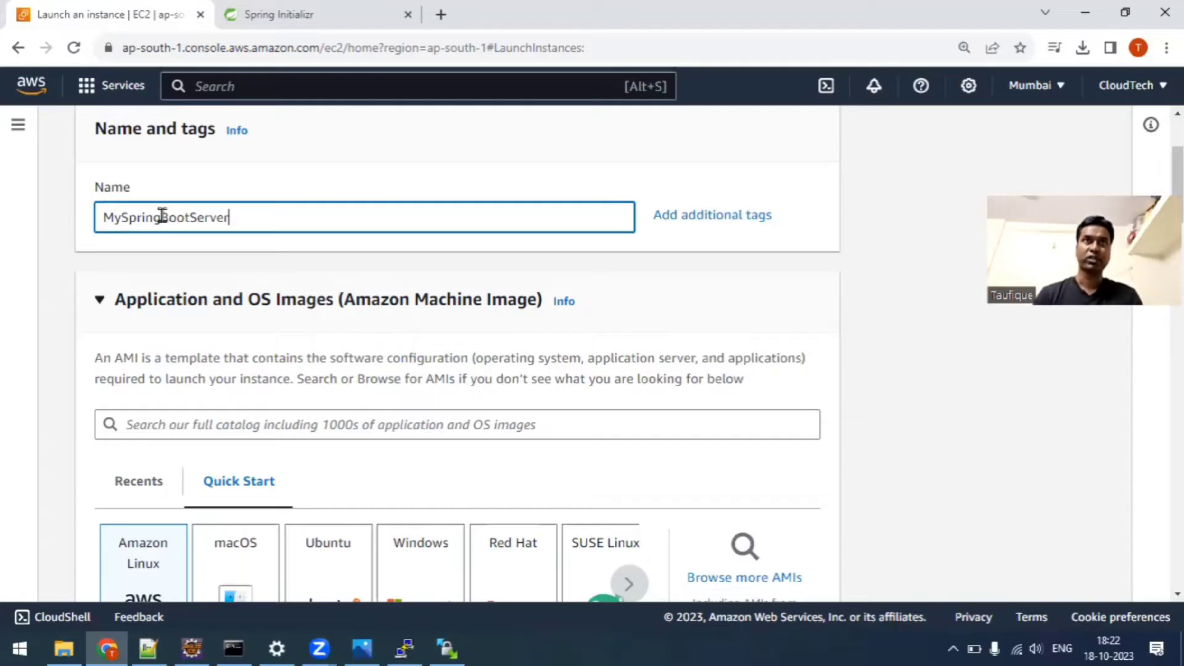
# Start creating a new key pair for the instance and choose .ppk as the private key file format.
pyautogui.scroll(-2, 270, 298)
pyautogui.scroll(-2, 174, 347)
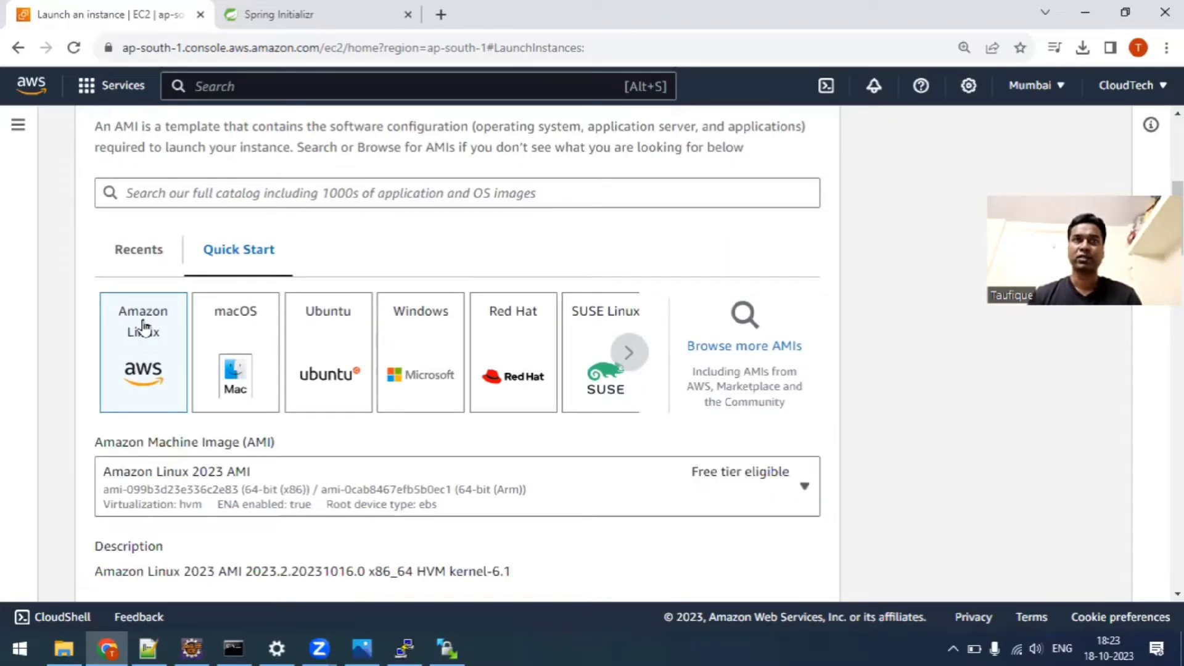
pyautogui.scroll(-4, 140, 370)
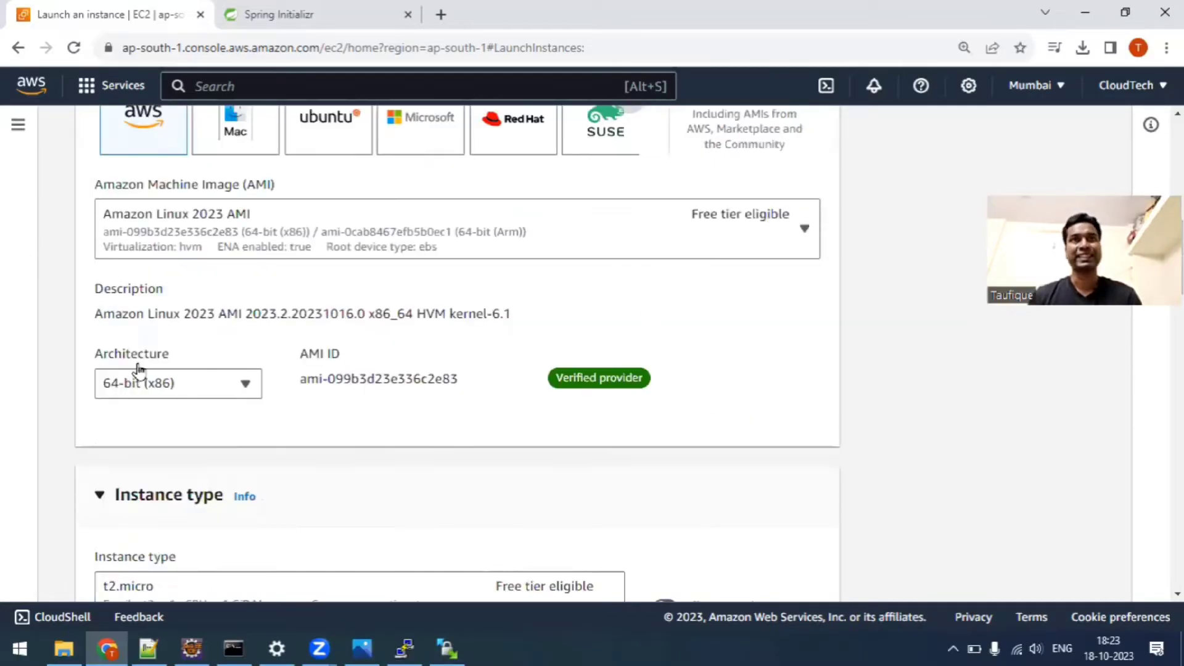
pyautogui.scroll(-4, 153, 370)
pyautogui.scroll(-2, 160, 285)
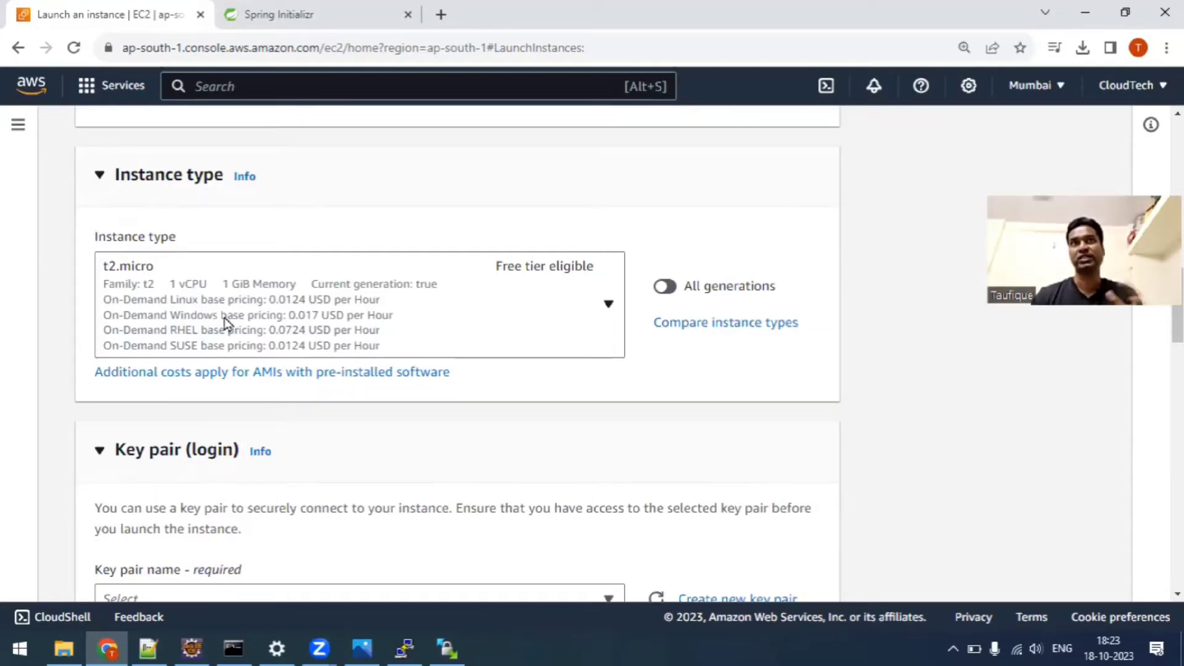
pyautogui.scroll(-2, 225, 324)
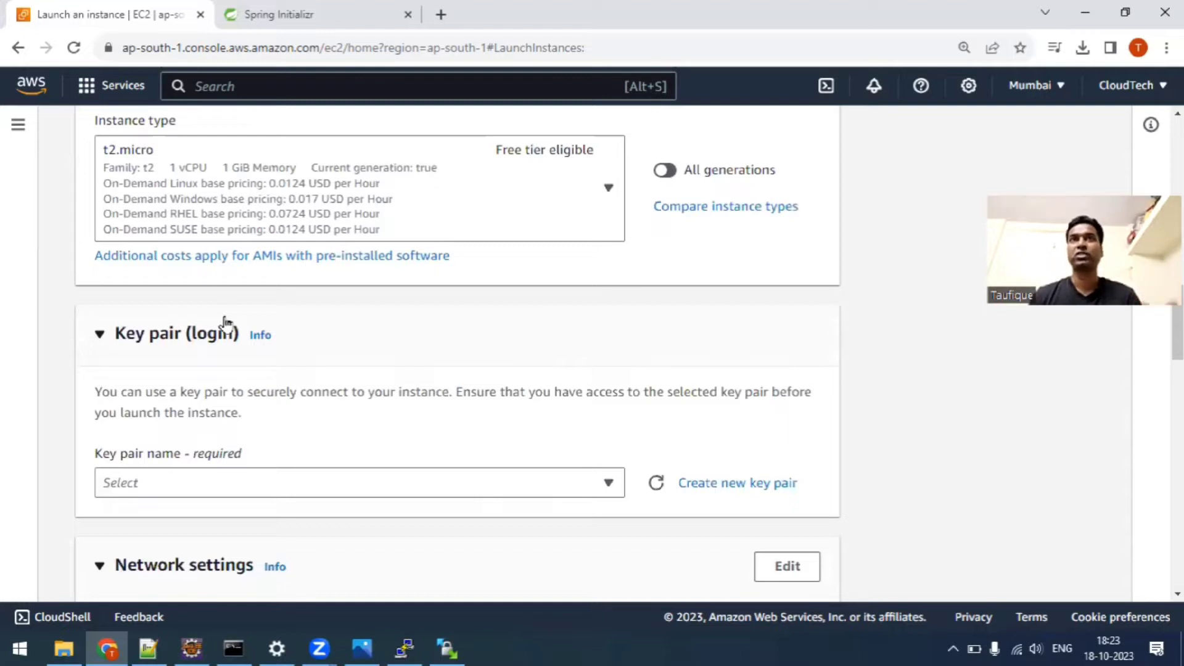
pyautogui.scroll(-2, 224, 324)
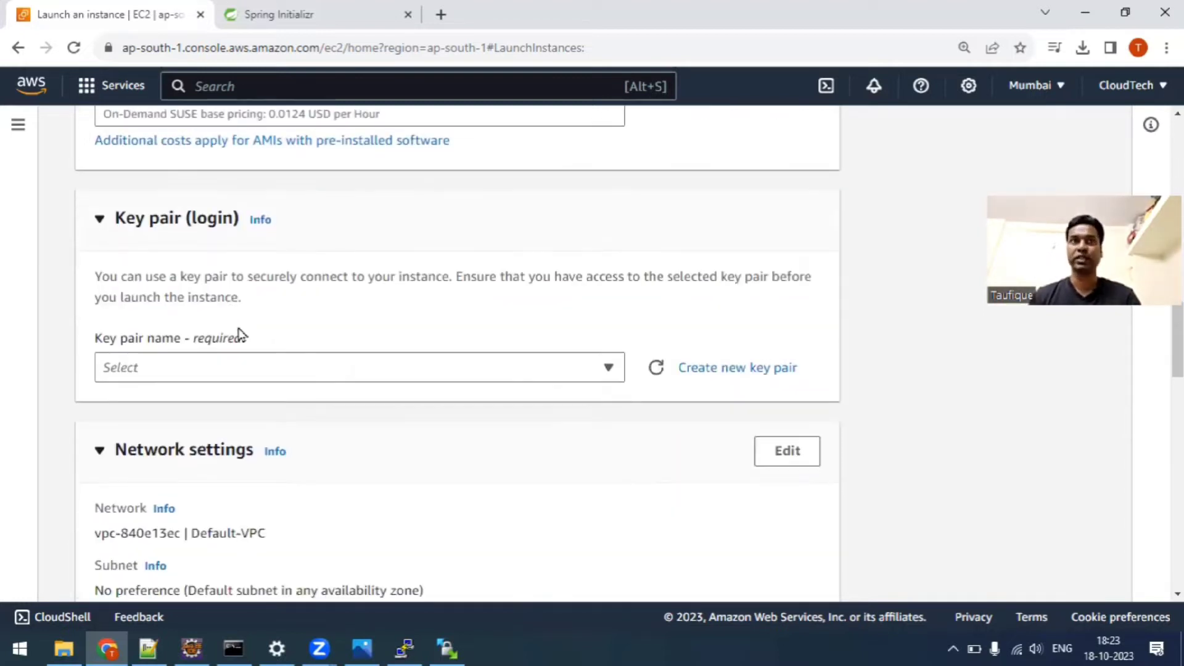
pyautogui.click(278, 372)
pyautogui.click(275, 372)
pyautogui.click(775, 378)
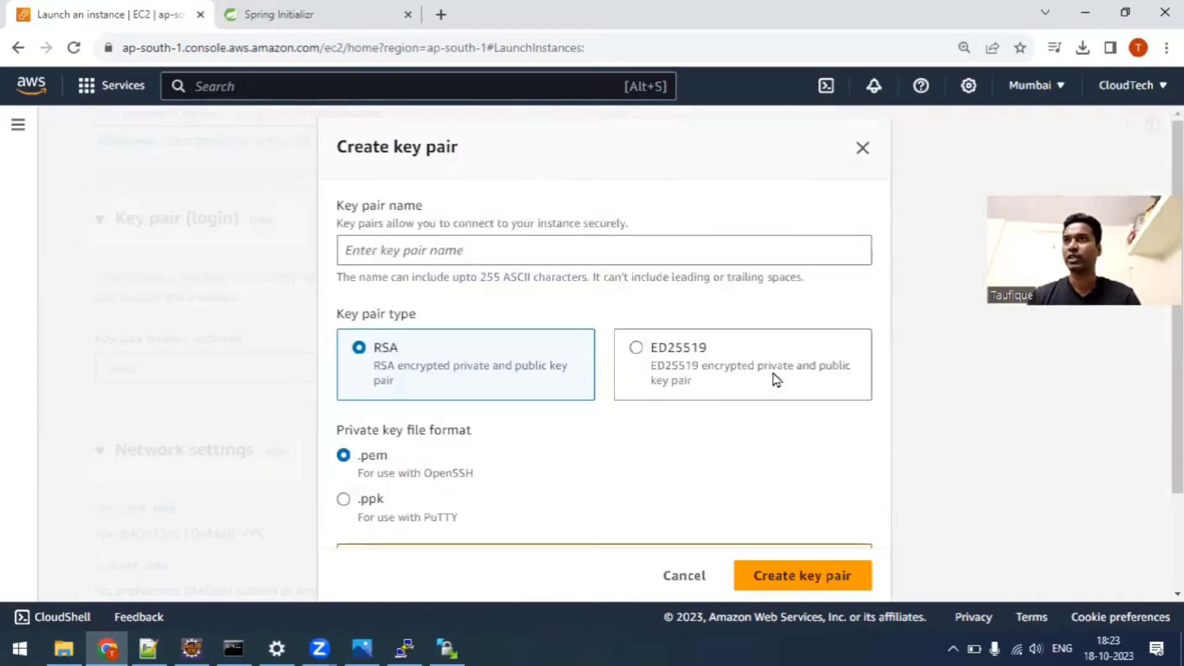
pyautogui.scroll(-2, 453, 350)
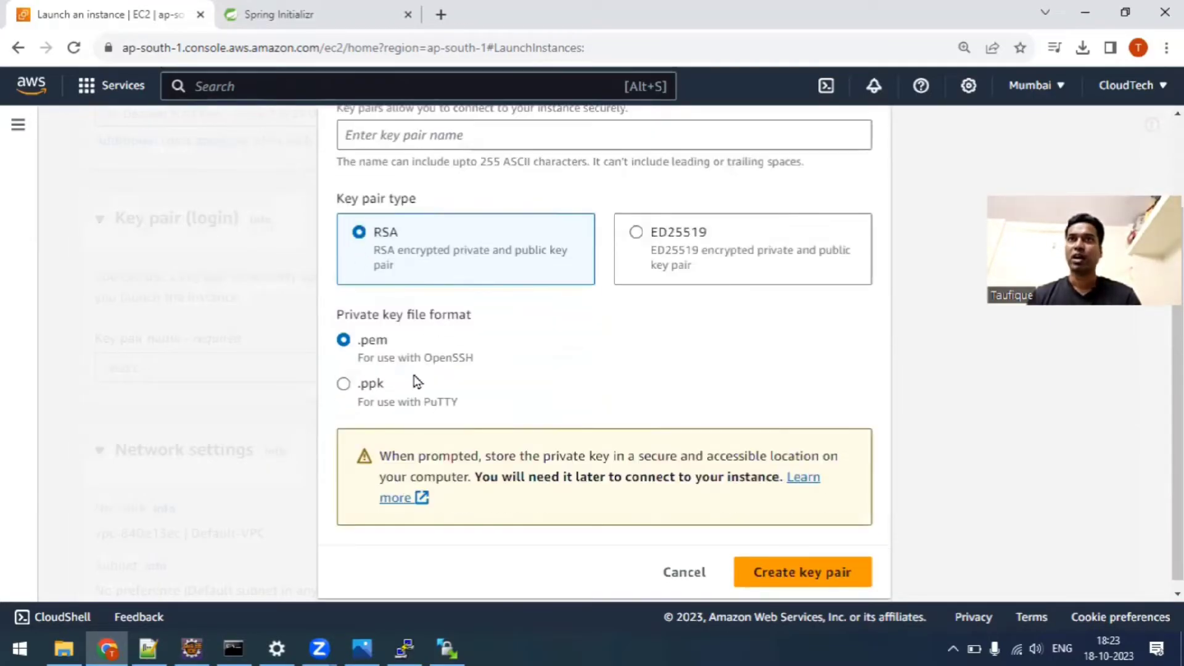
pyautogui.click(370, 385)
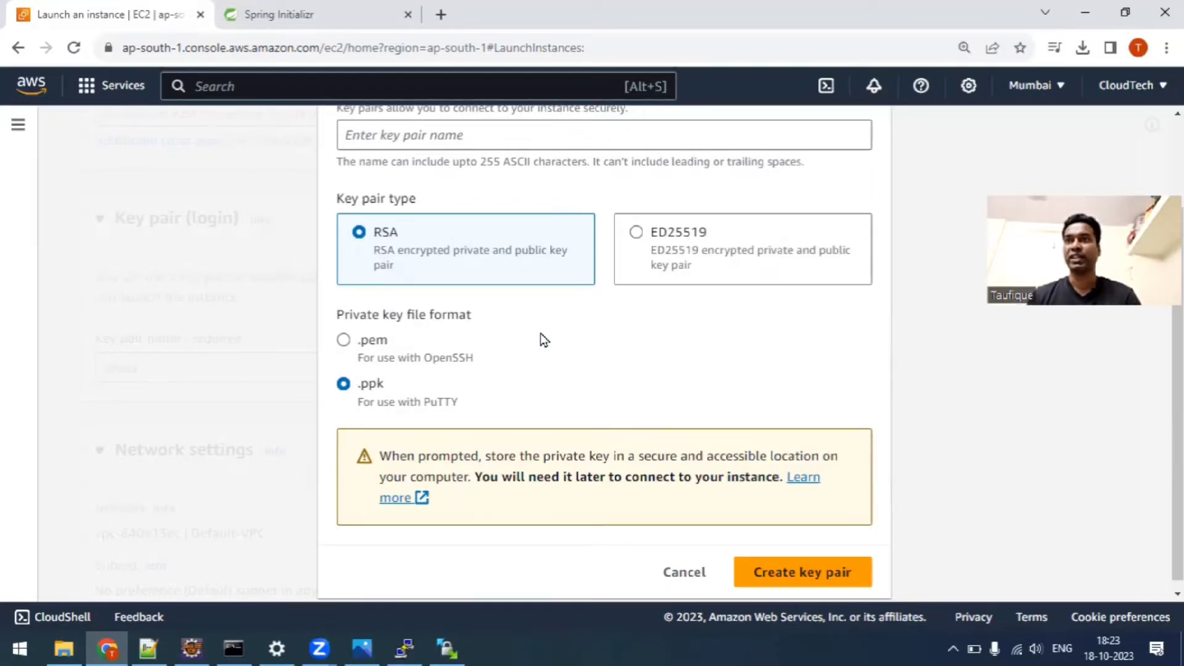
# Name the key pair SpringBootPrivateKey and create it.
pyautogui.scroll(2, 541, 333)
pyautogui.click(452, 251)
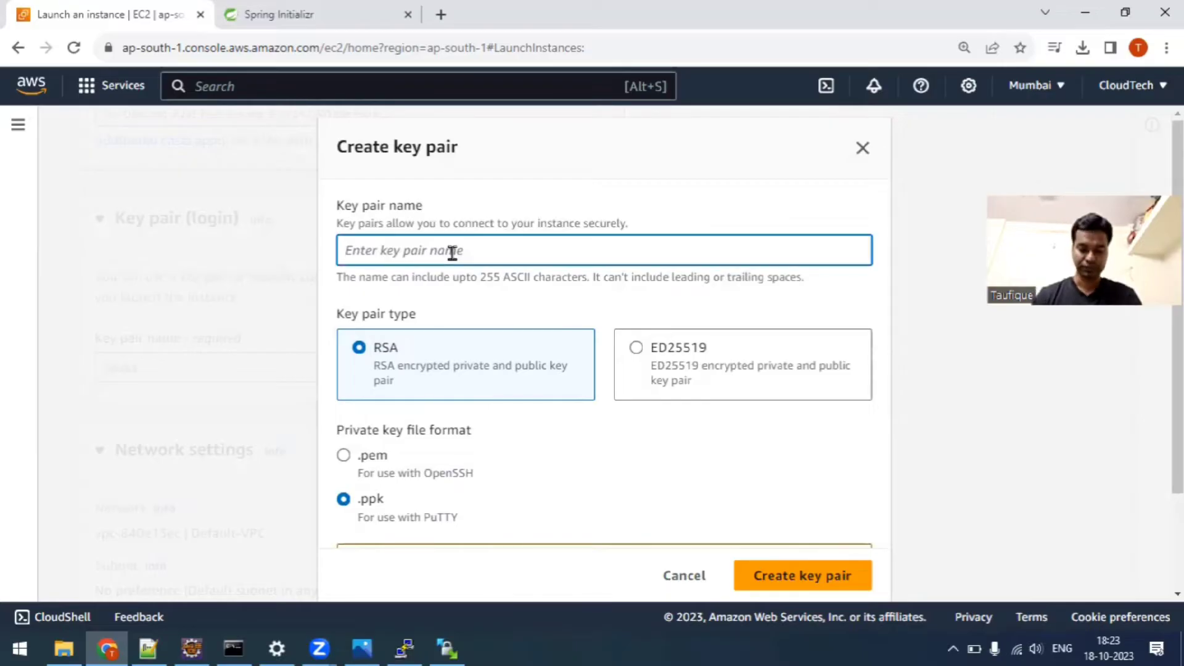
pyautogui.write('Sp')
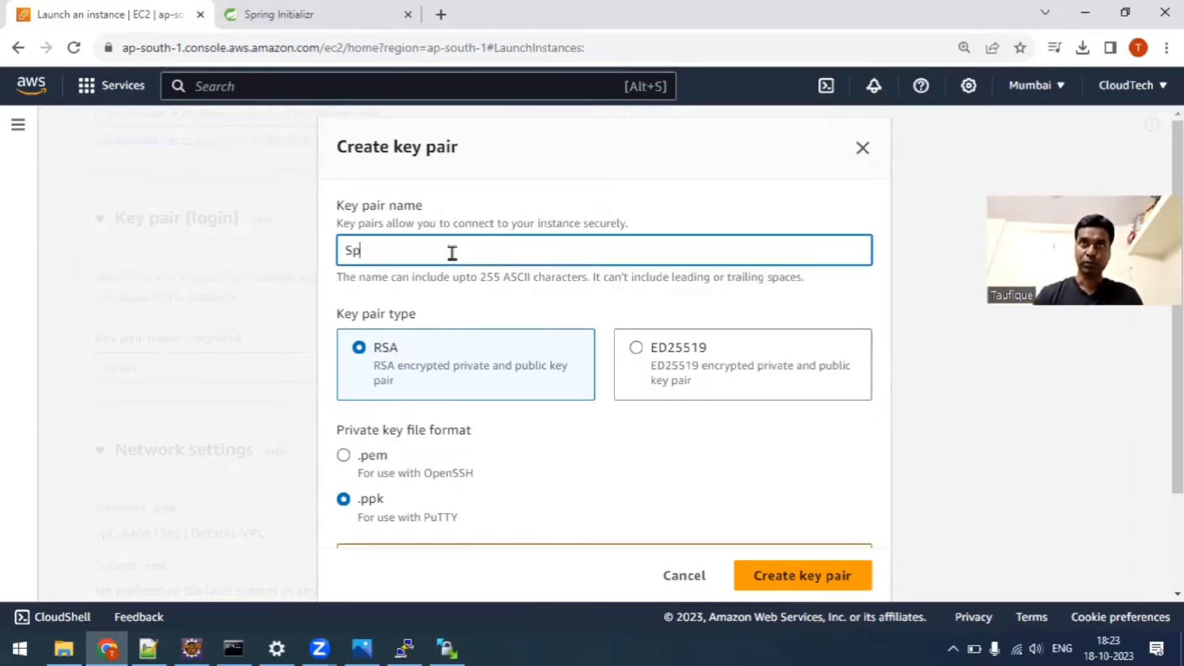
pyautogui.write('ringBootPri')
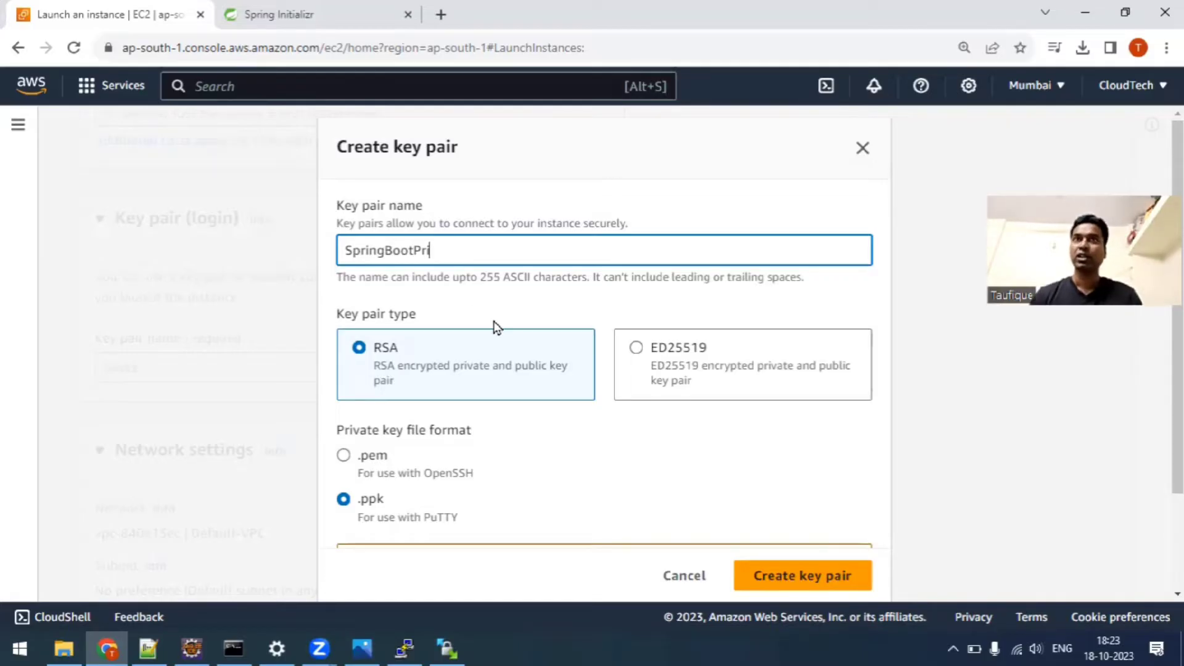
pyautogui.write('vateKey')
pyautogui.scroll(-2, 509, 358)
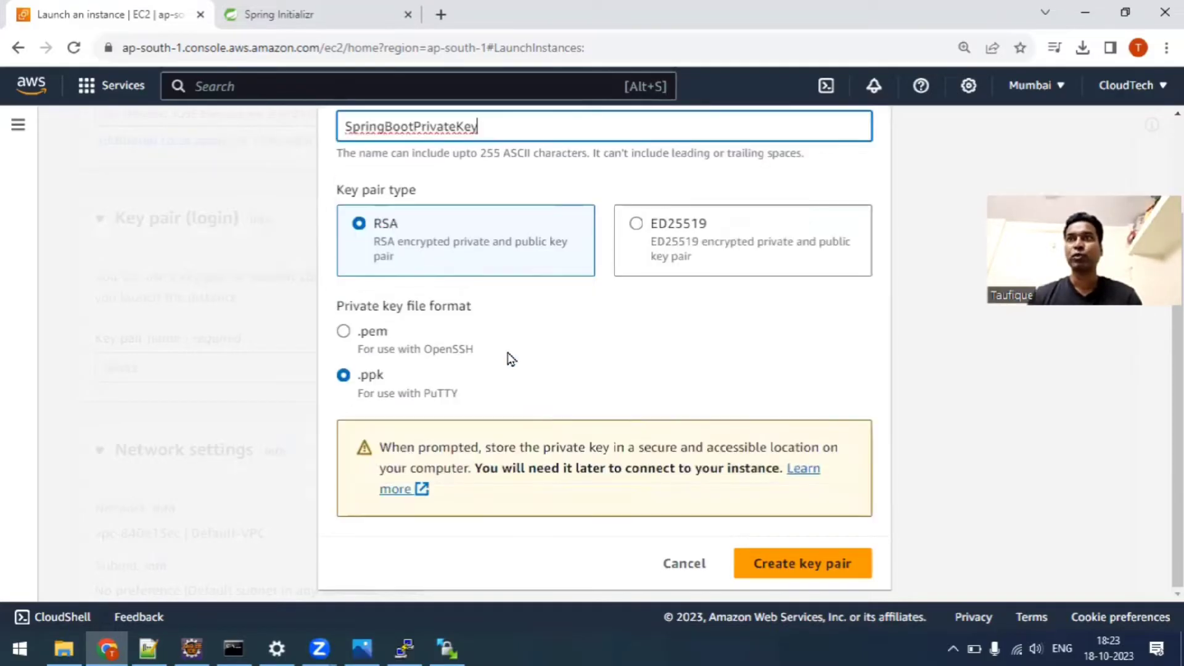
pyautogui.click(748, 563)
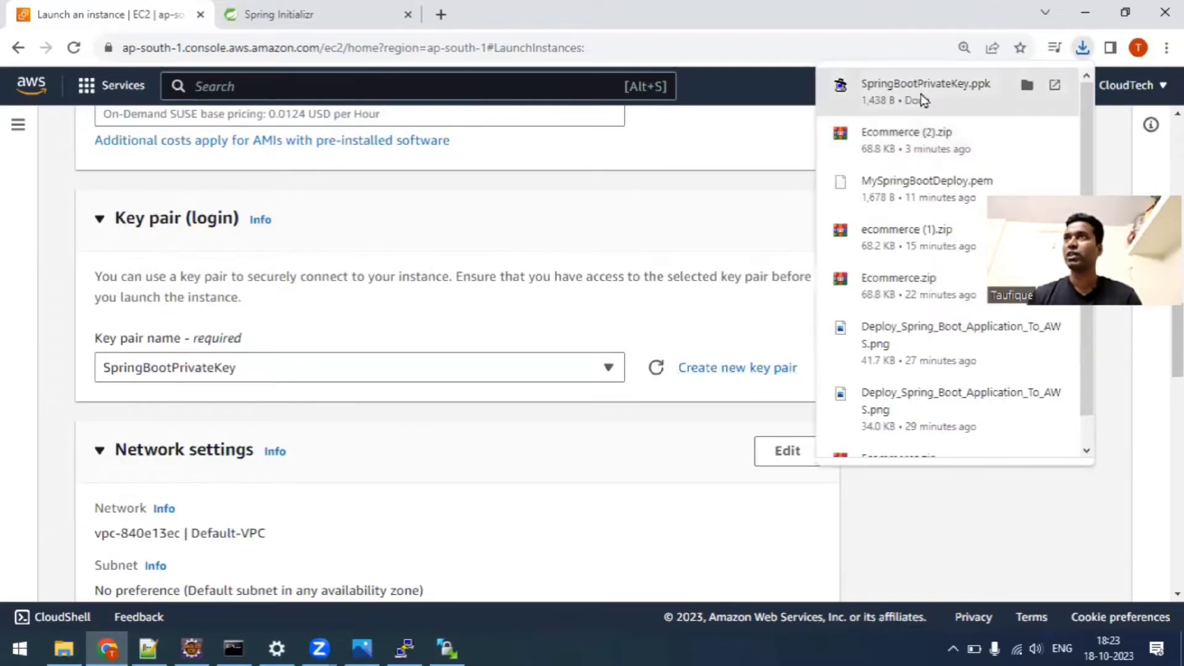
# Check the Downloads folder in File Explorer for SpringBootPrivateKey.ppk, returning to the instance's network settings in Chrome.
pyautogui.click(63, 648)
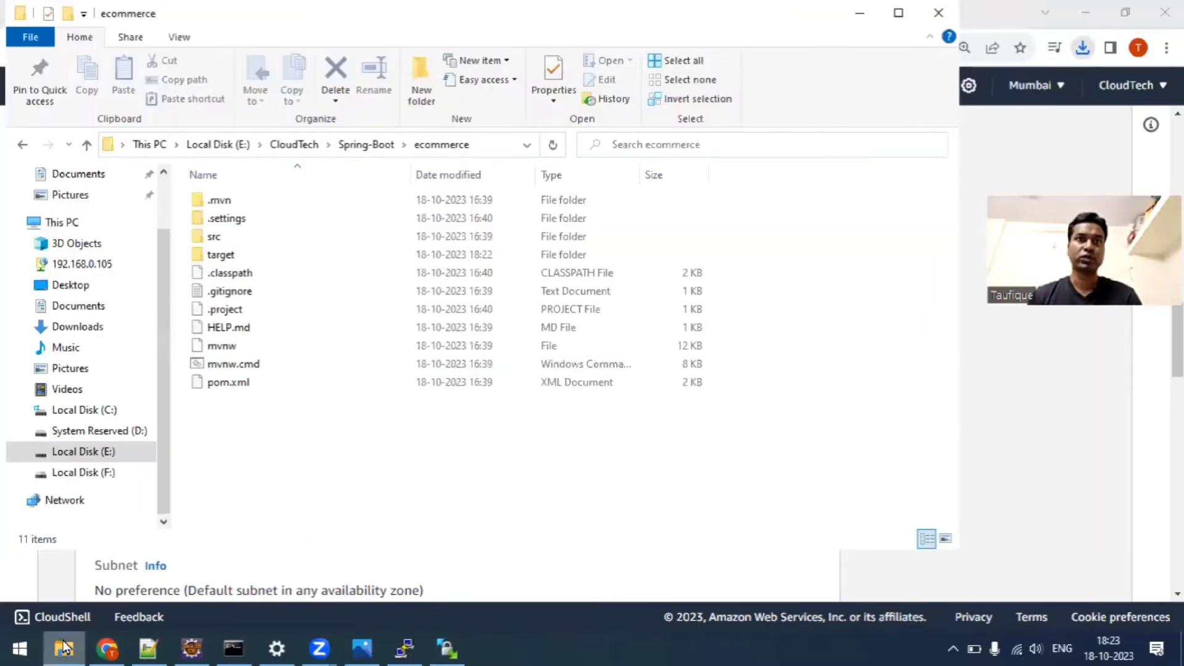
pyautogui.click(86, 328)
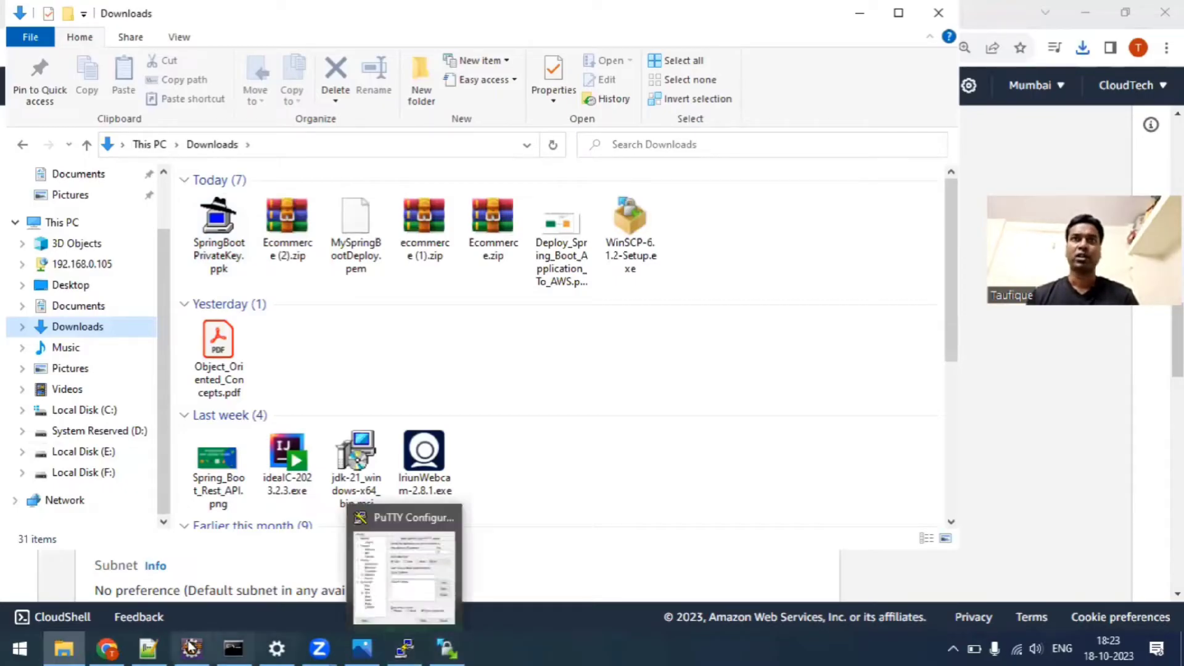
pyautogui.click(106, 648)
pyautogui.scroll(-5, 330, 423)
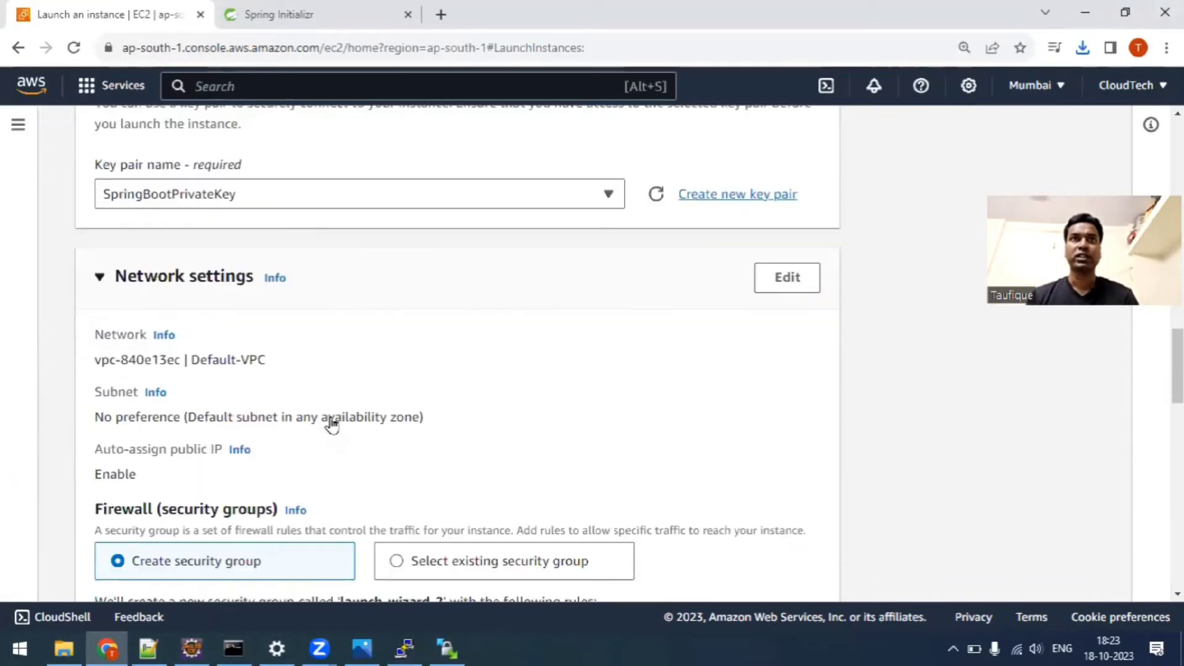
# Launch the instance, keeping the default security group and 8 GiB storage settings, and refresh the Instances list.
pyautogui.scroll(-1, 148, 453)
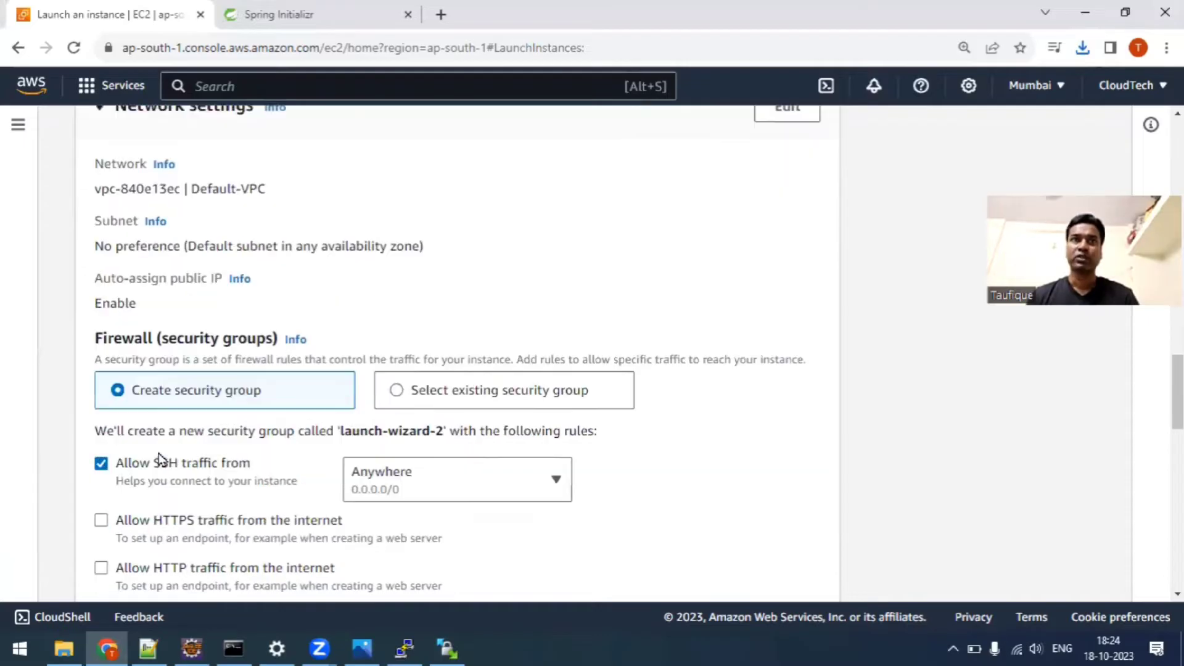
pyautogui.scroll(-1, 118, 457)
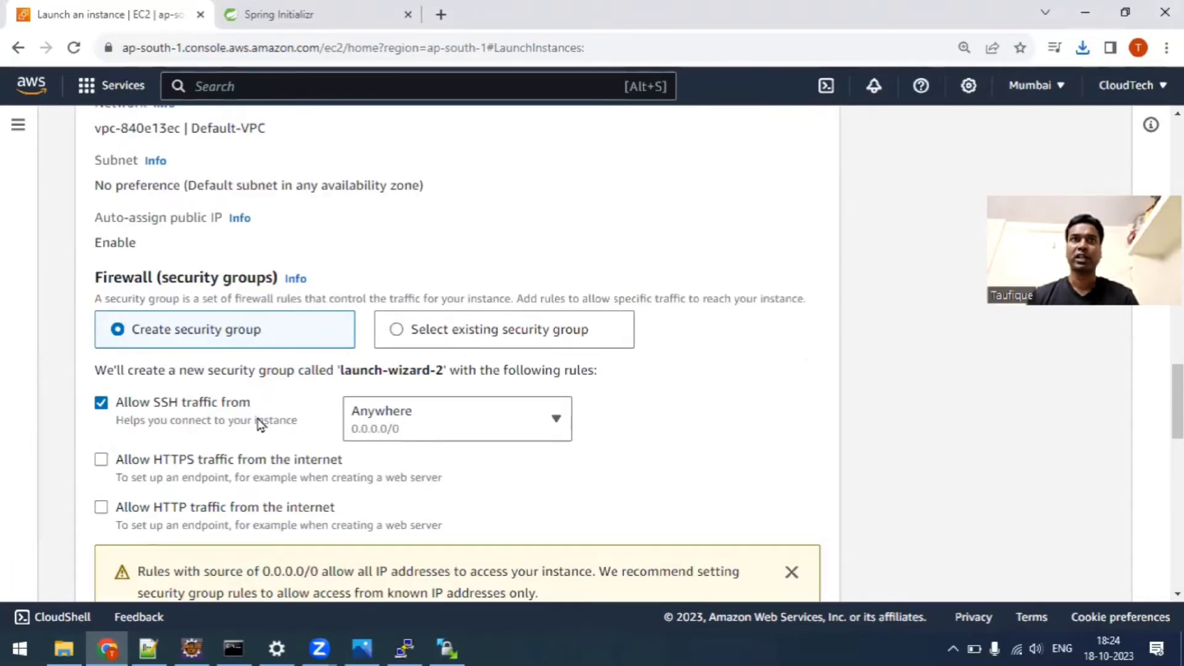
pyautogui.scroll(-4, 203, 388)
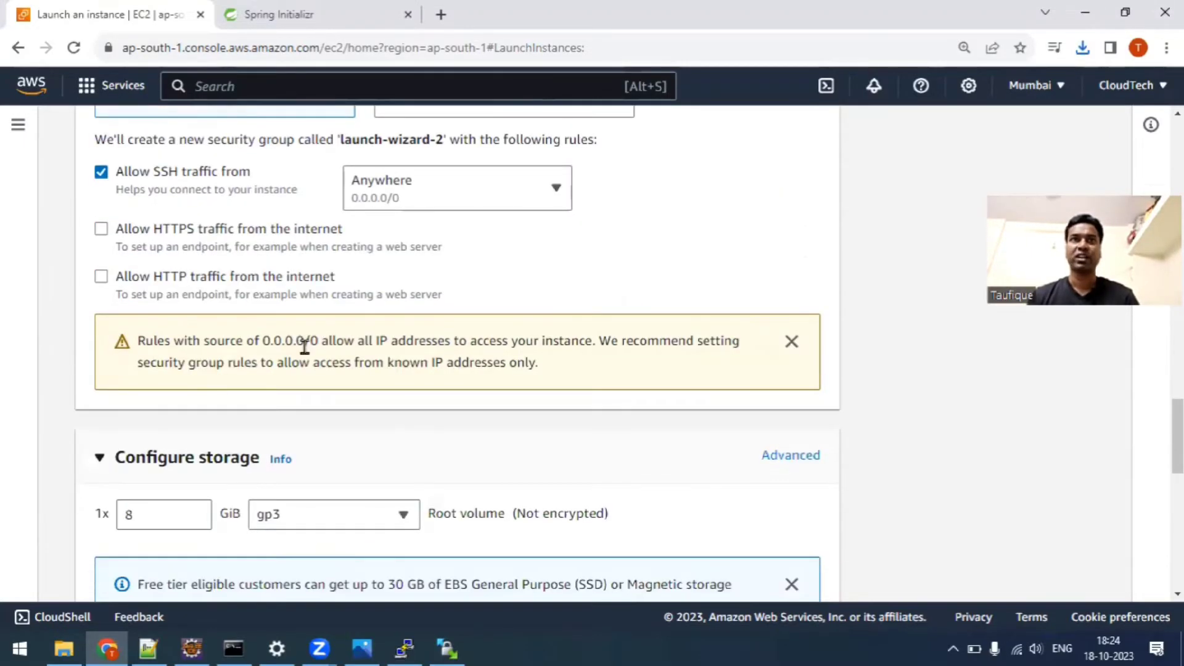
pyautogui.scroll(-11, 304, 347)
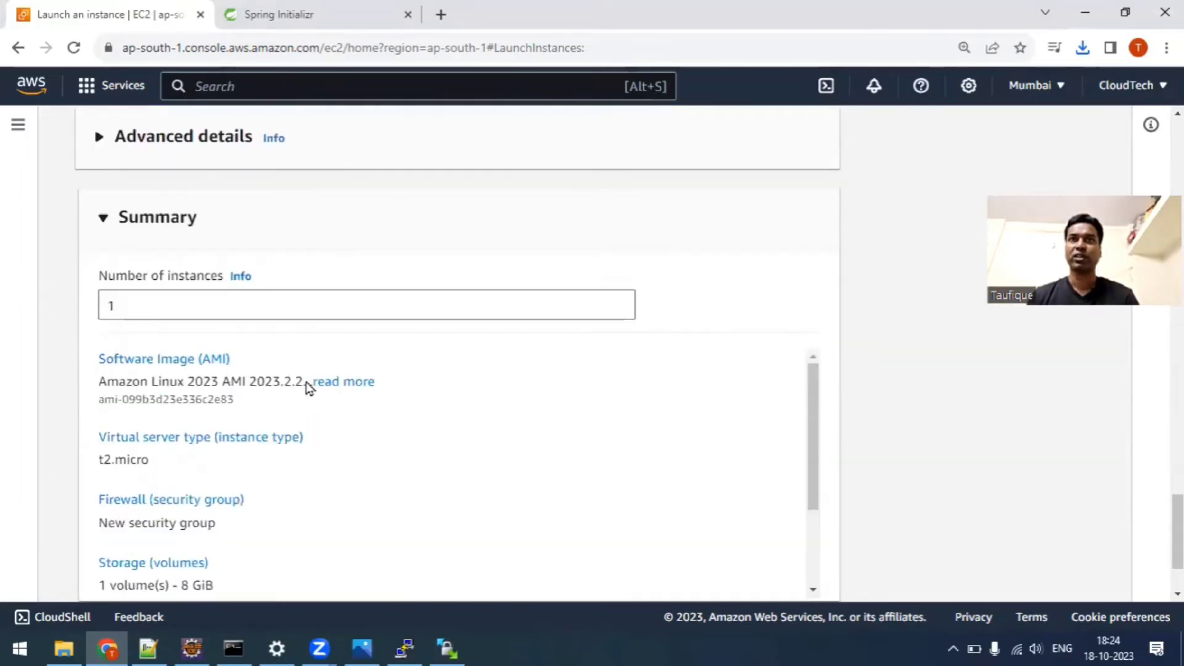
pyautogui.scroll(-2, 309, 387)
pyautogui.scroll(-2, 362, 407)
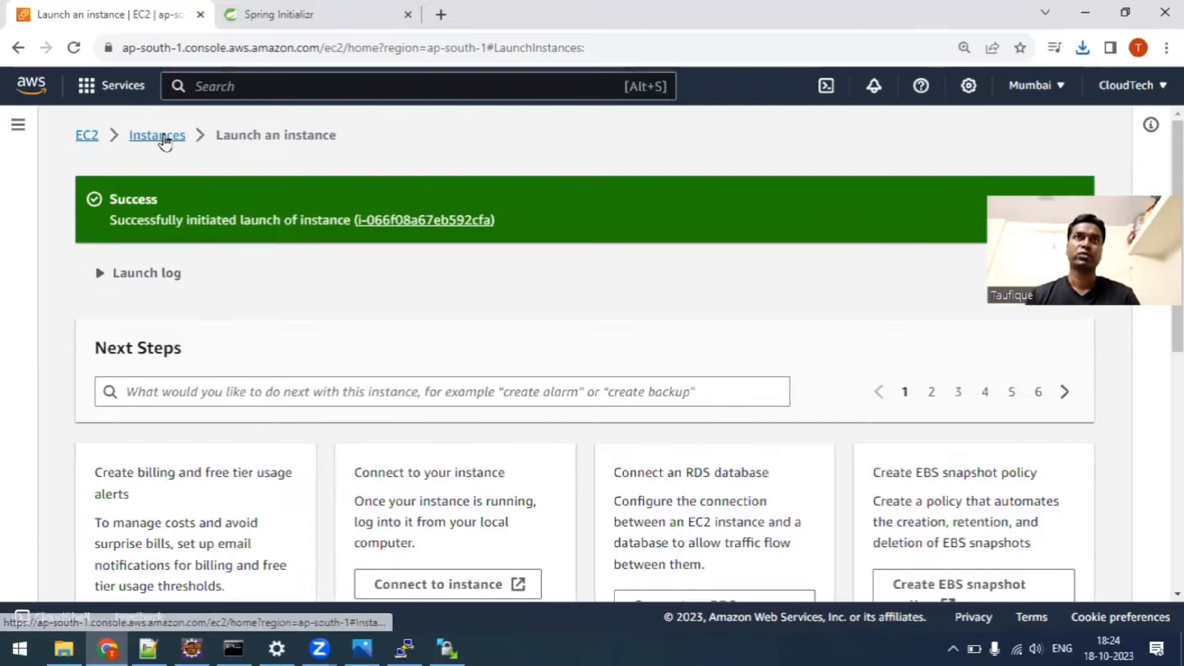
pyautogui.click(164, 141)
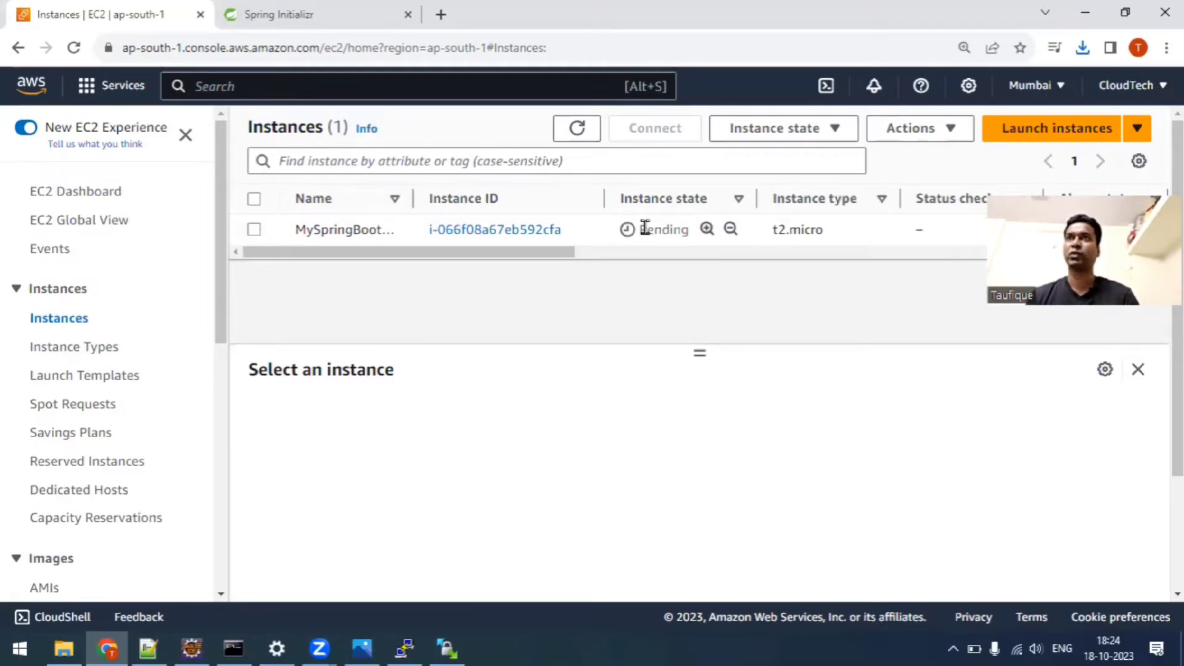
pyautogui.click(592, 139)
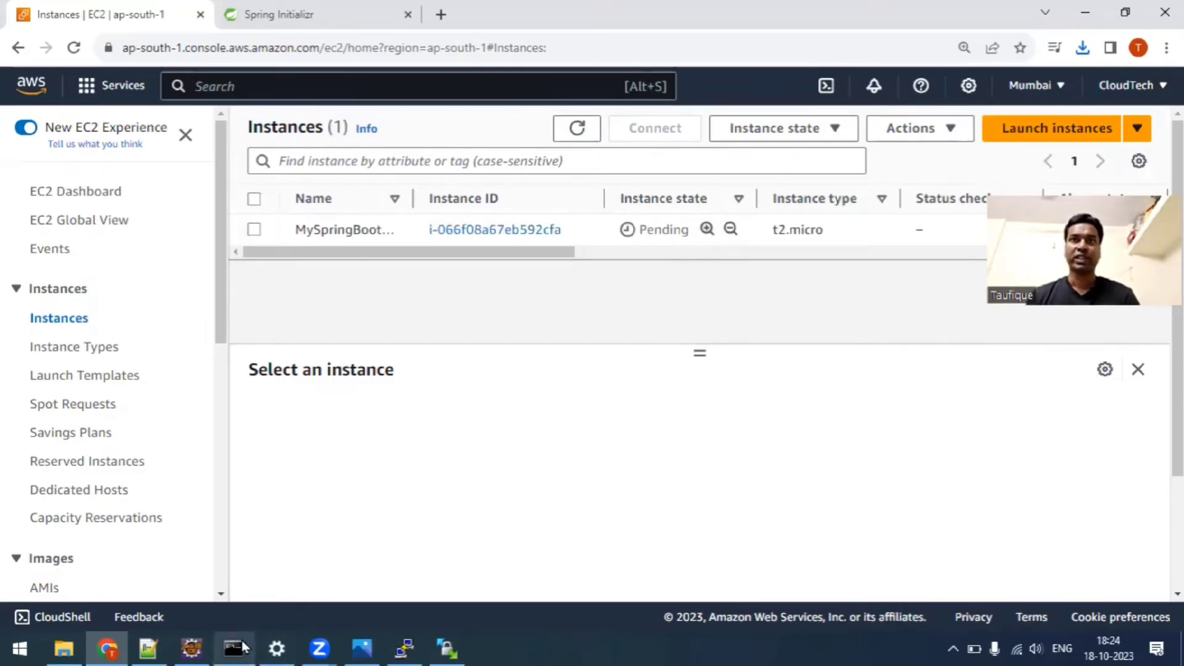
# In File Explorer, locate Ecommerce-0.0.1-SNAPSHOT.jar in the CloudTech\Spring-Boot\ecommerce\target folder on Local Disk (E:).
pyautogui.click(64, 648)
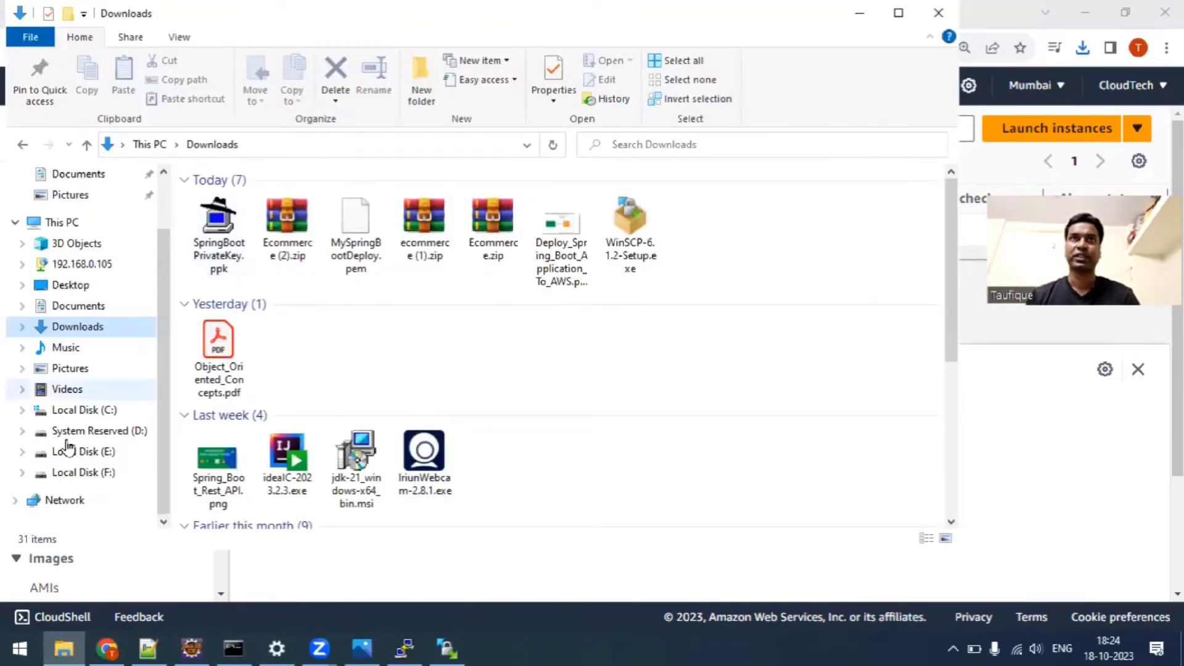
pyautogui.click(106, 452)
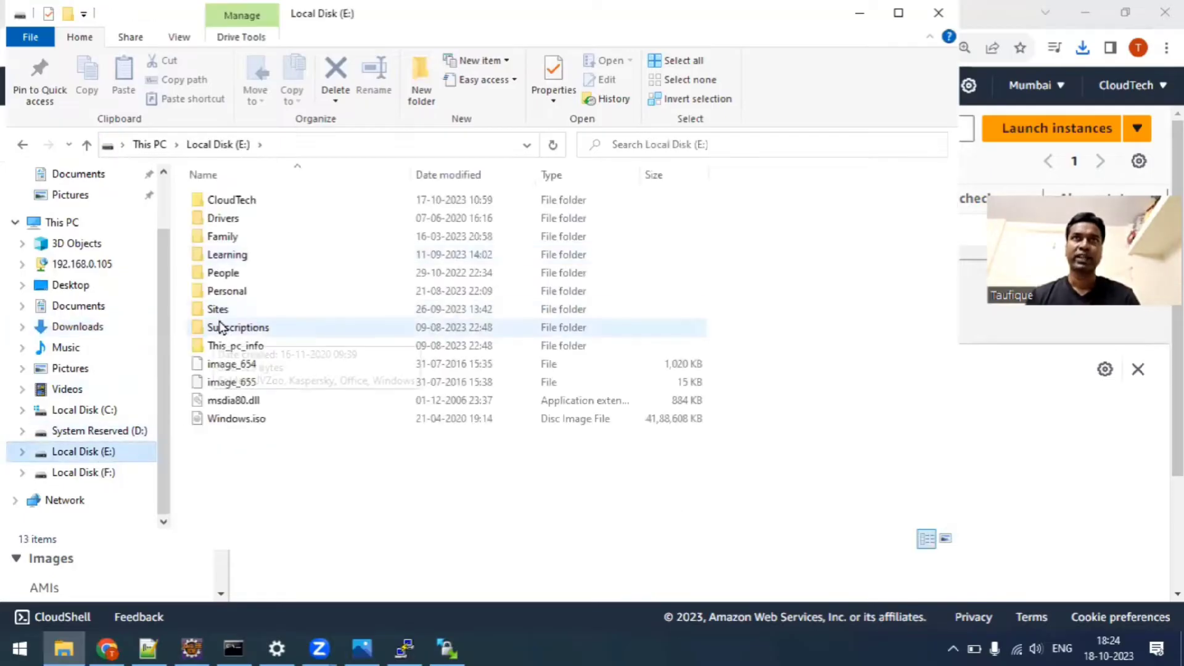
pyautogui.click(250, 201)
pyautogui.doubleClick(249, 201)
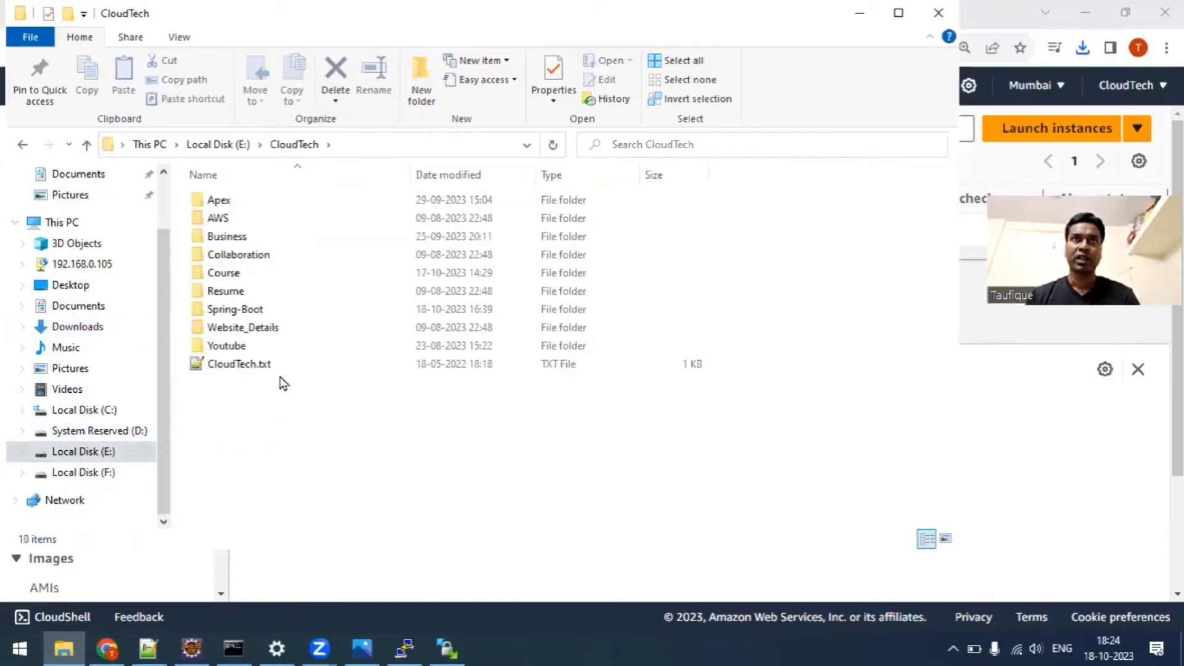
pyautogui.doubleClick(255, 310)
pyautogui.doubleClick(255, 201)
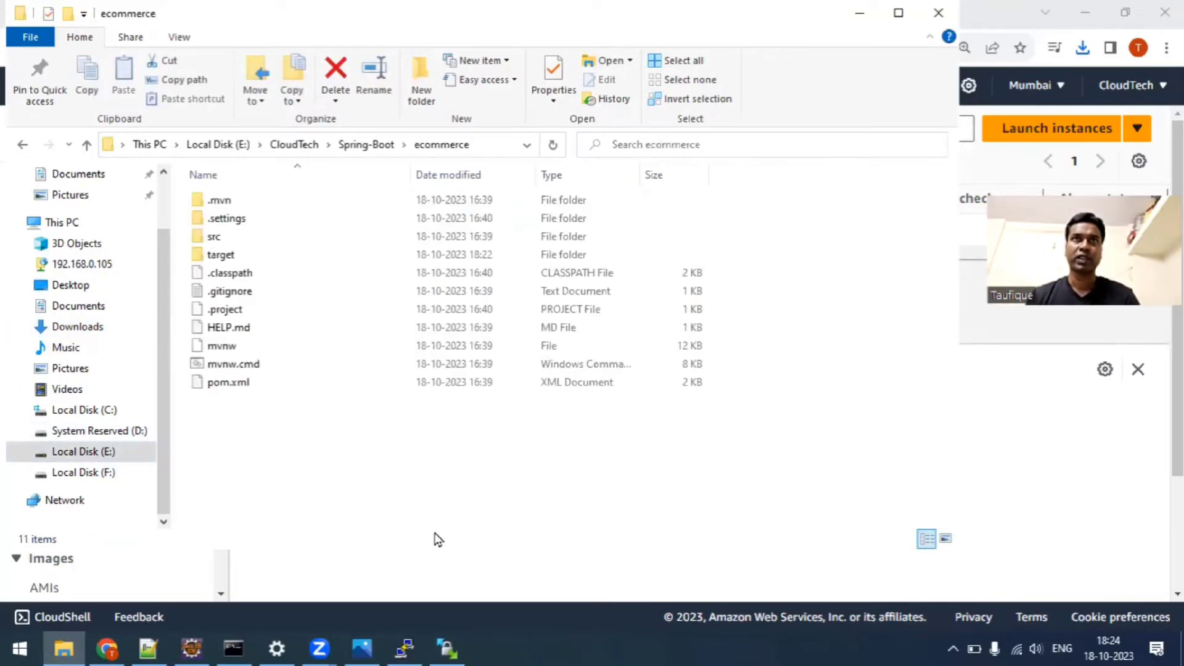
pyautogui.doubleClick(241, 256)
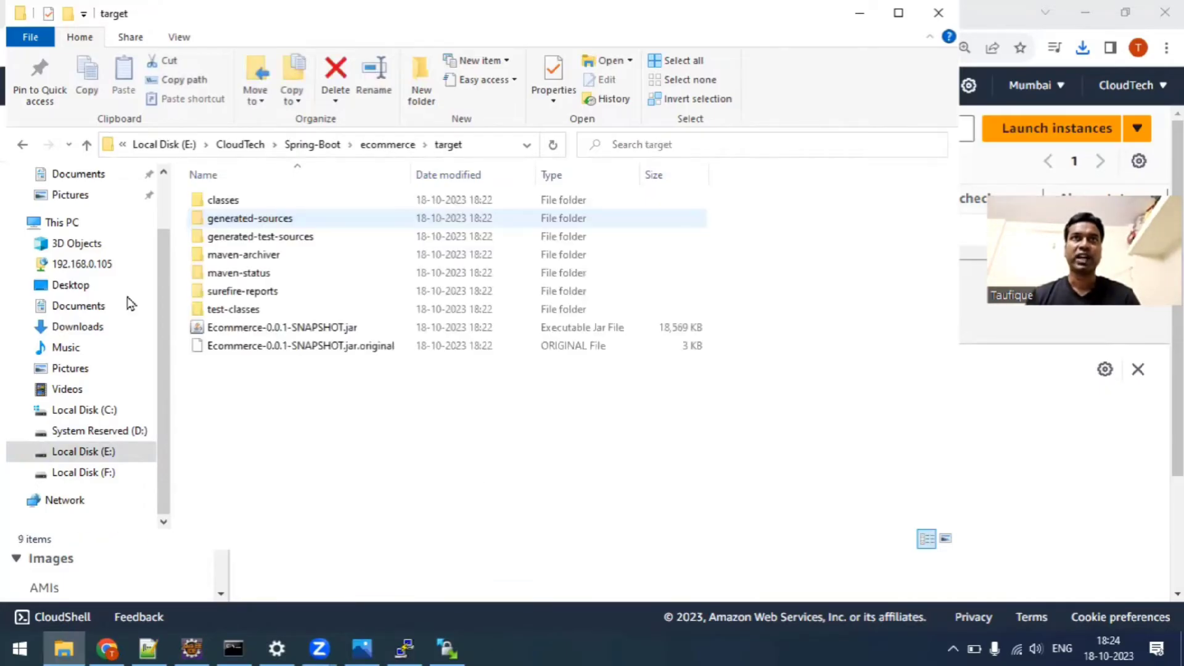
pyautogui.click(264, 333)
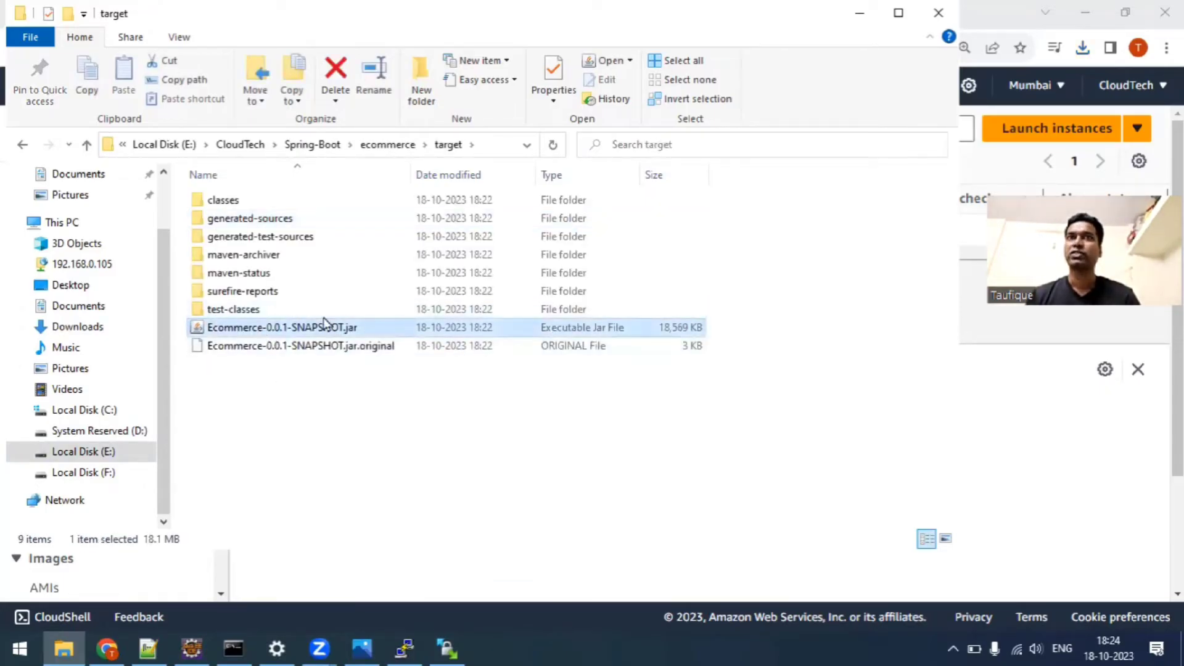
pyautogui.click(346, 509)
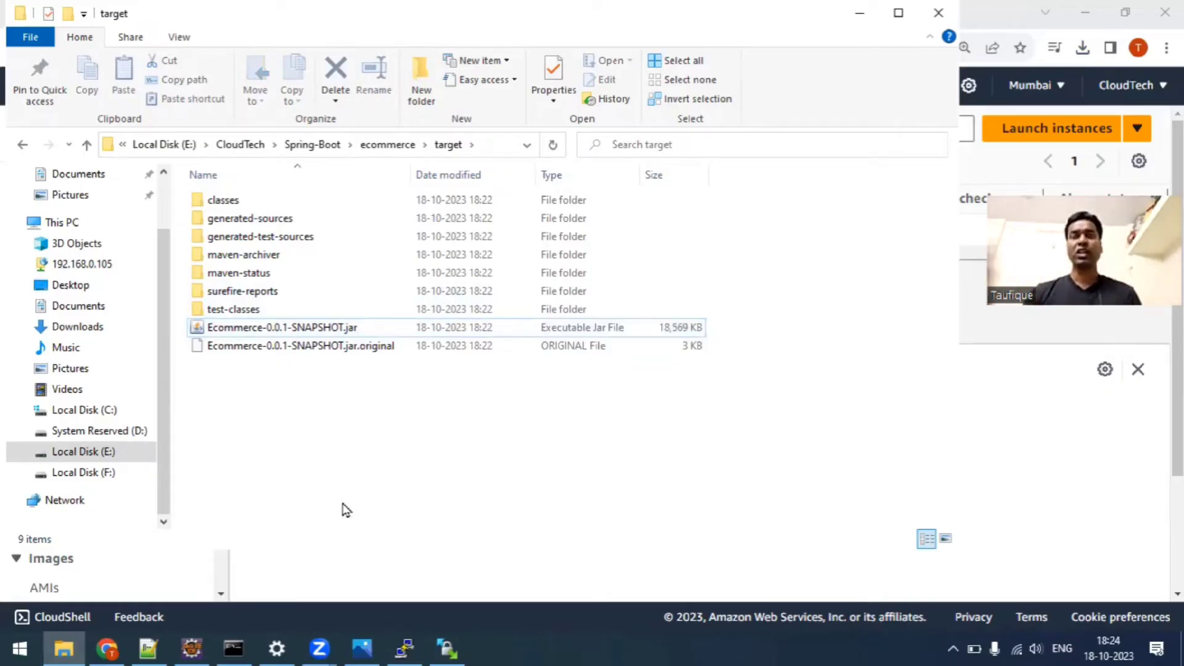
# Copy the Public IPv4 DNS from the MySpringBootServer instance details in Chrome into a new Notepad++ document.
pyautogui.click(107, 648)
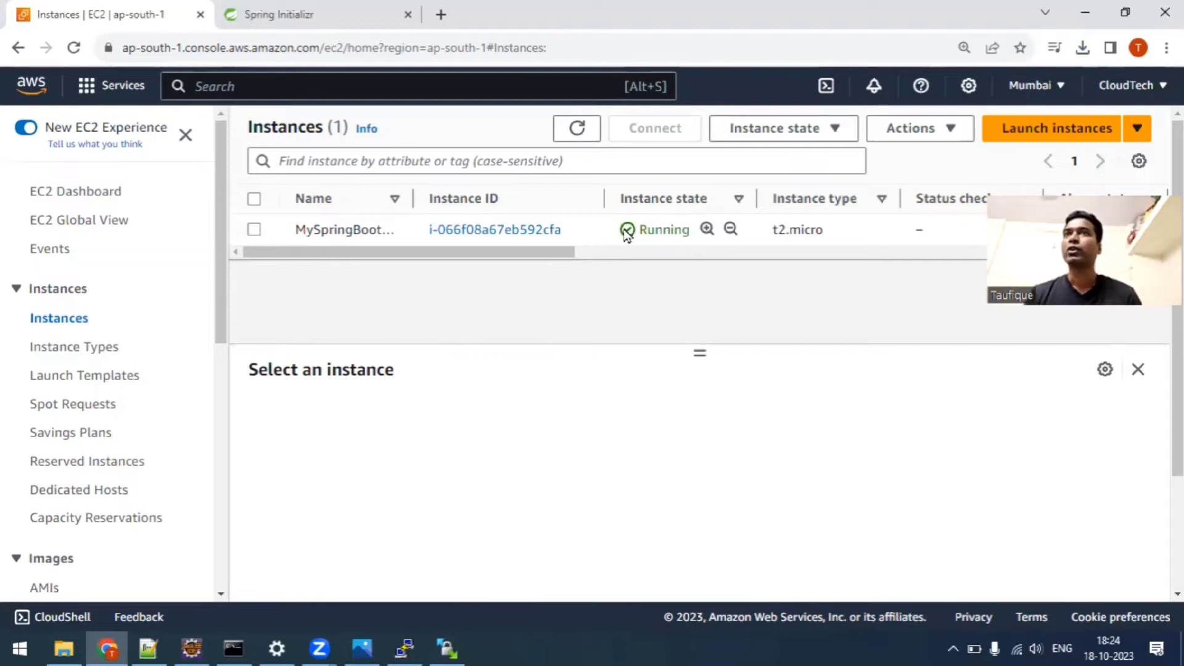
pyautogui.click(520, 232)
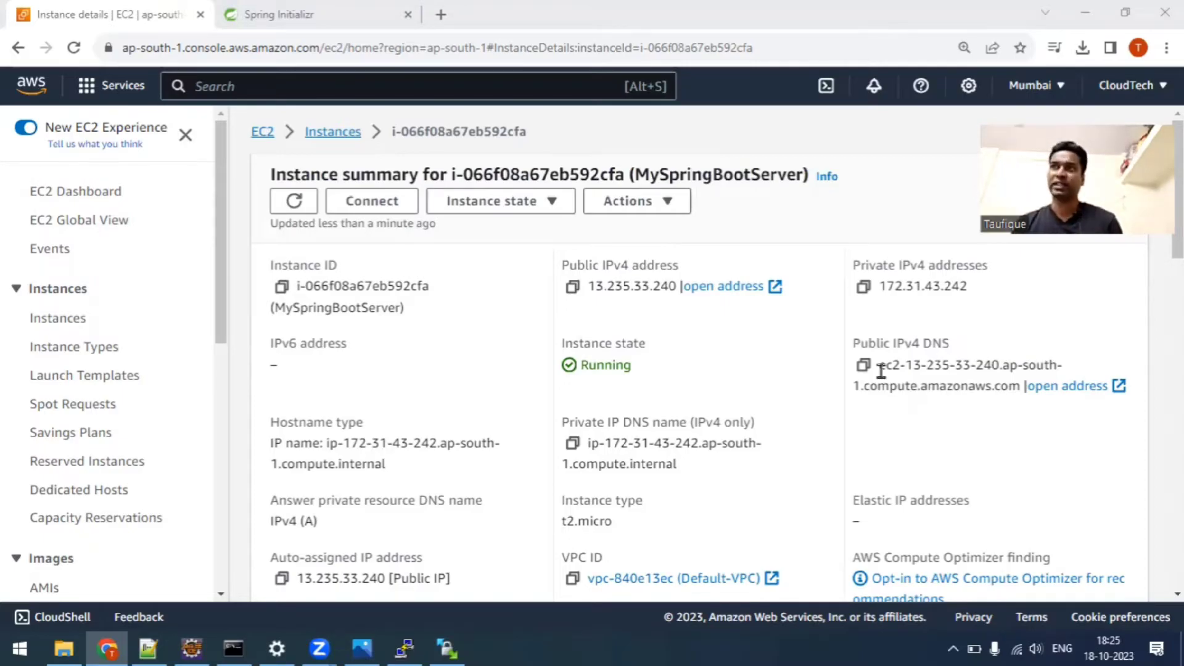
pyautogui.tripleClick(1019, 388)
pyautogui.hotkey('ctrl', 'c')
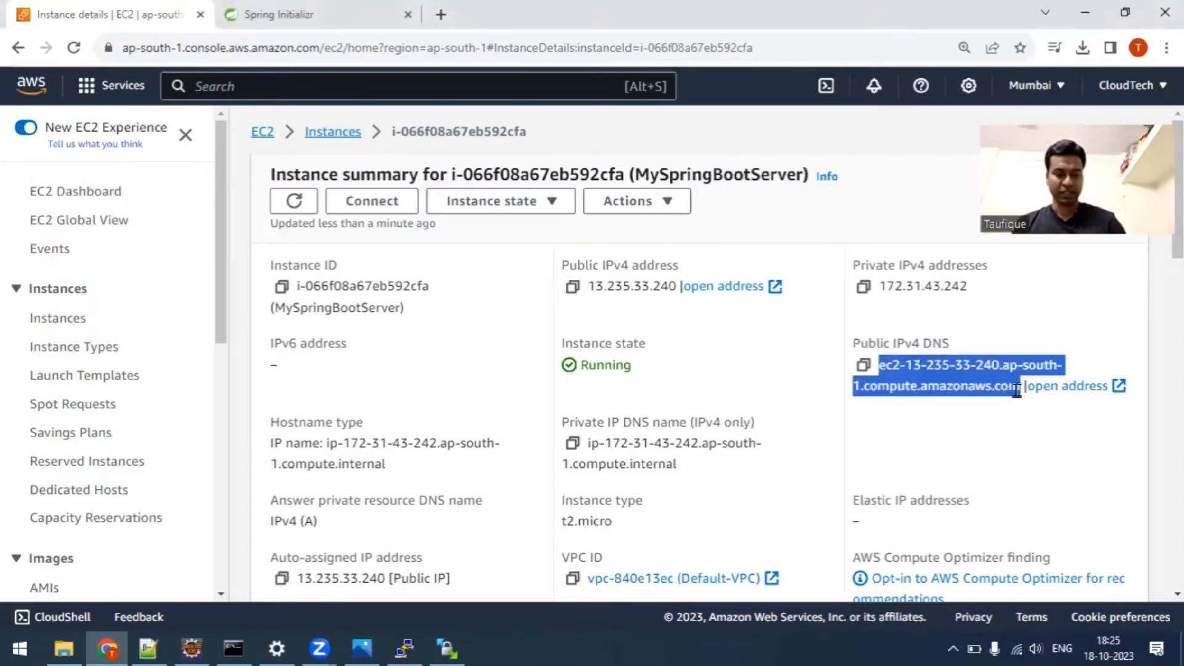
pyautogui.click(147, 647)
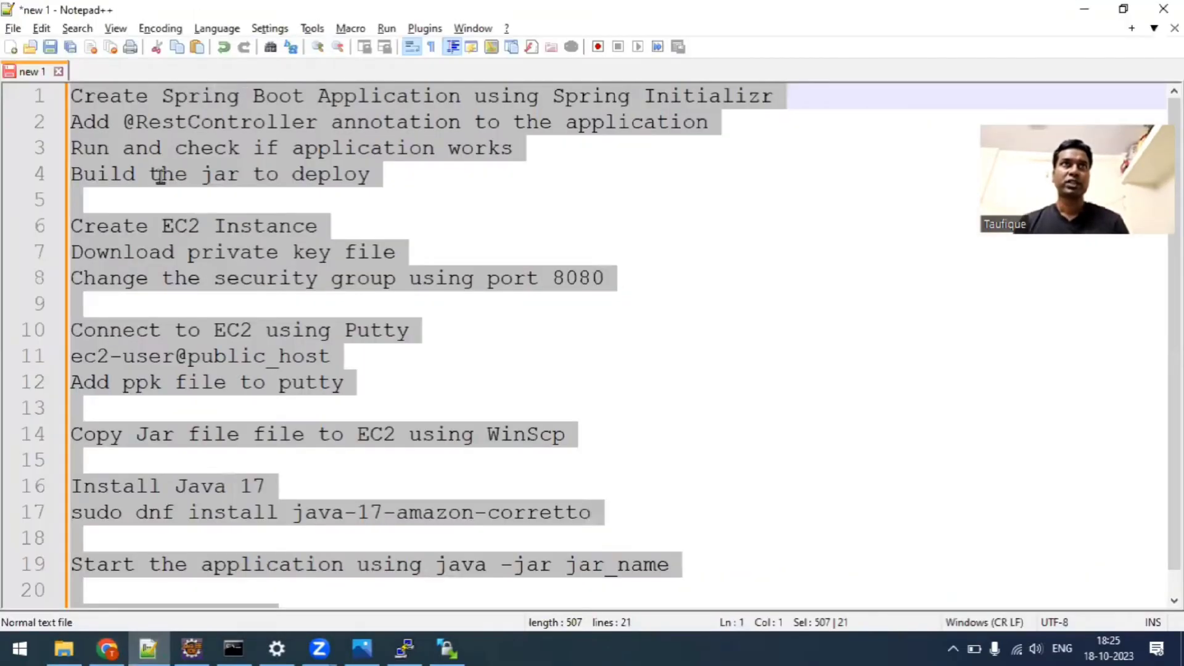
pyautogui.hotkey('ctrl', 'n')
pyautogui.hotkey('ctrl', 'v')
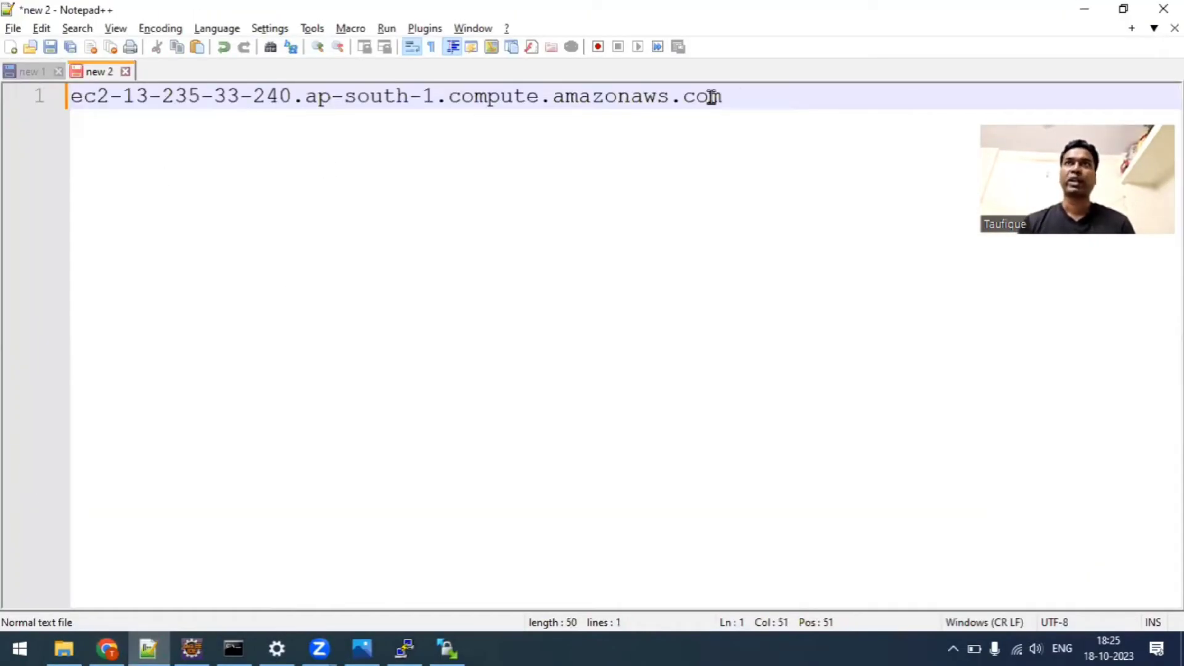
# Add the heading "Public Address" above the pasted DNS name, separated by an empty line.
pyautogui.hotkey('ctrl', 'a')
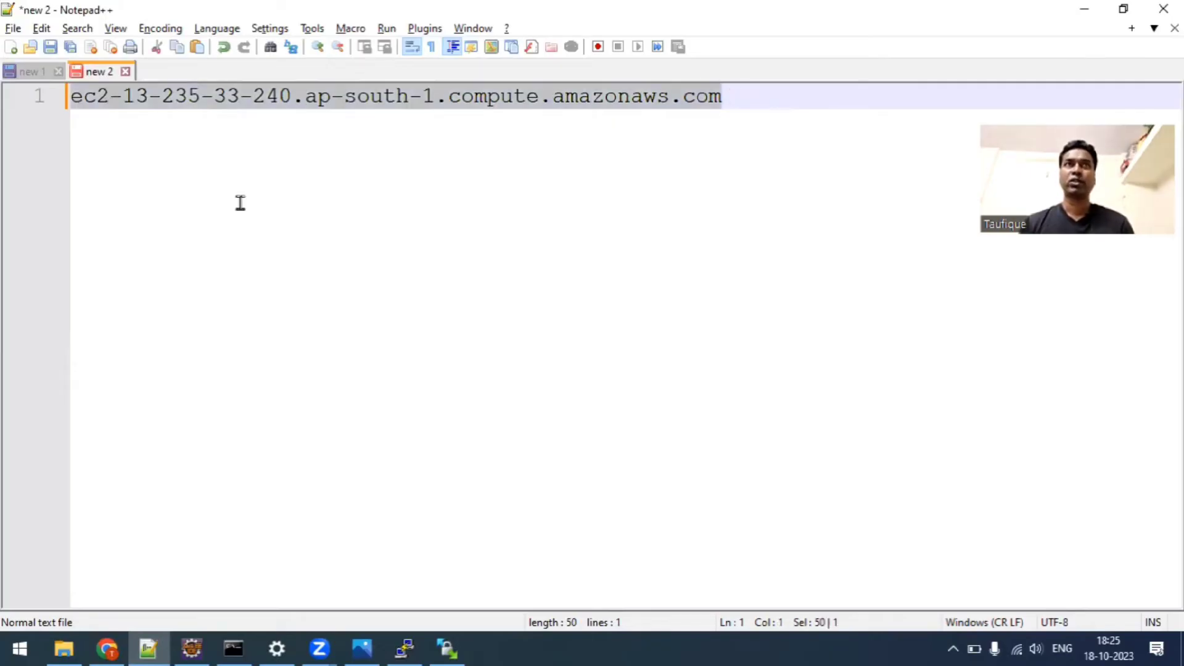
pyautogui.press('Left')
pyautogui.press('Right')
pyautogui.press('Right')
pyautogui.press('Return')
pyautogui.press('Return')
pyautogui.press('Up')
pyautogui.press('Up')
pyautogui.write('P')
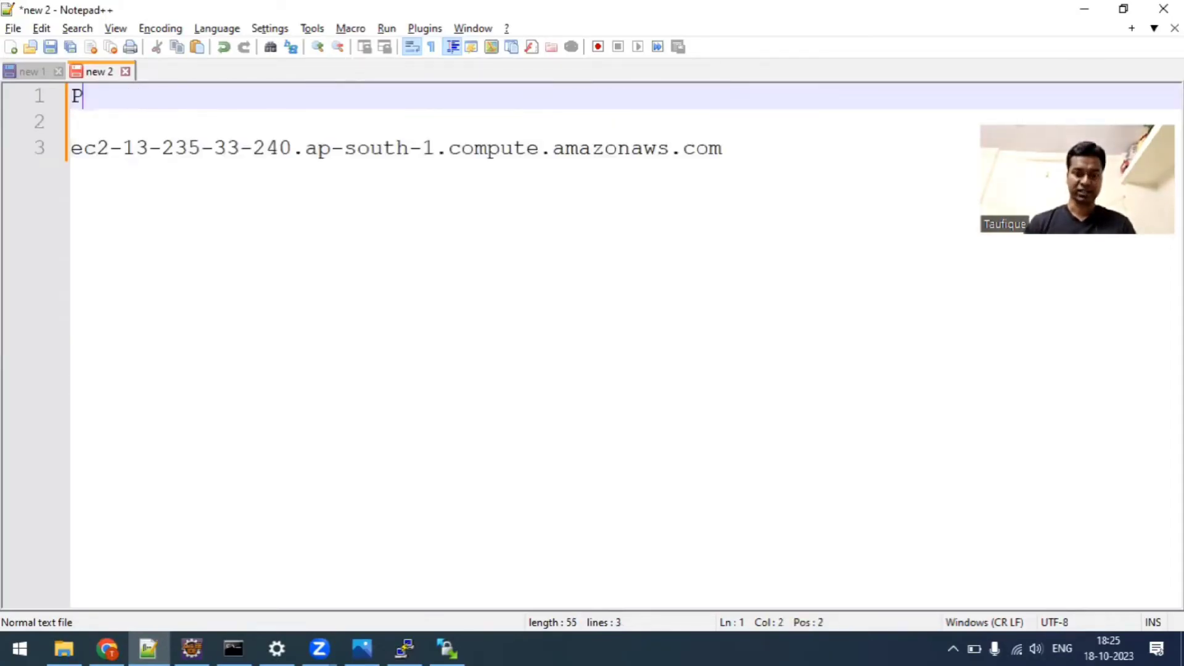
pyautogui.write('ublic Address')
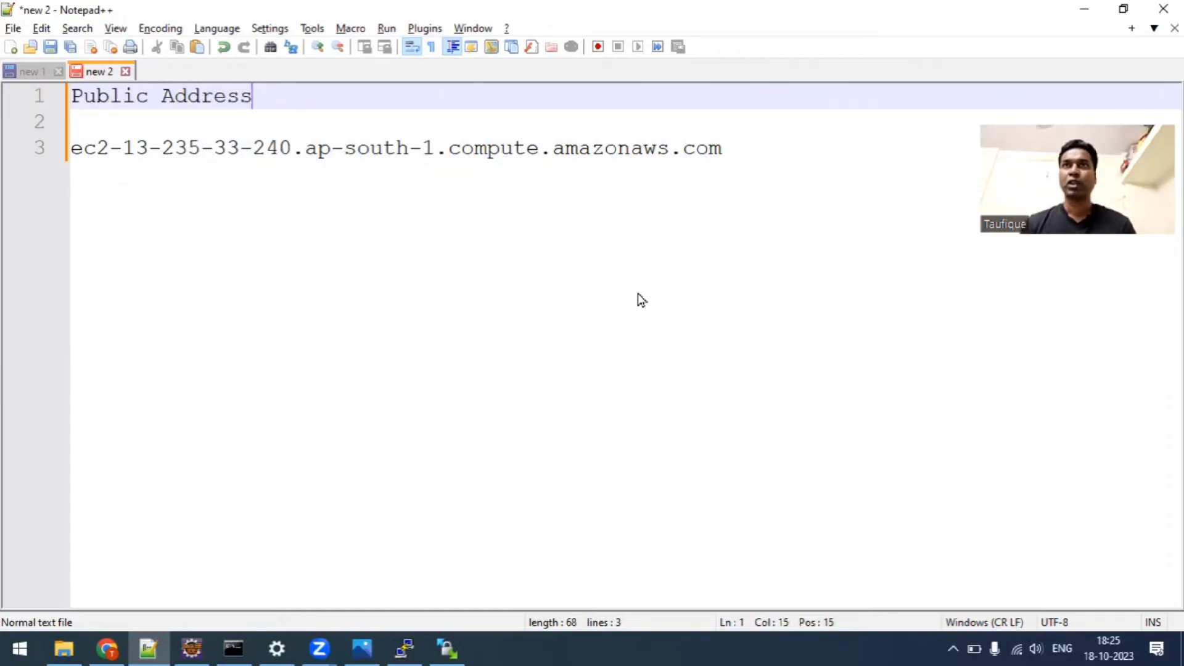
pyautogui.hotkey('alt', 'Tab')
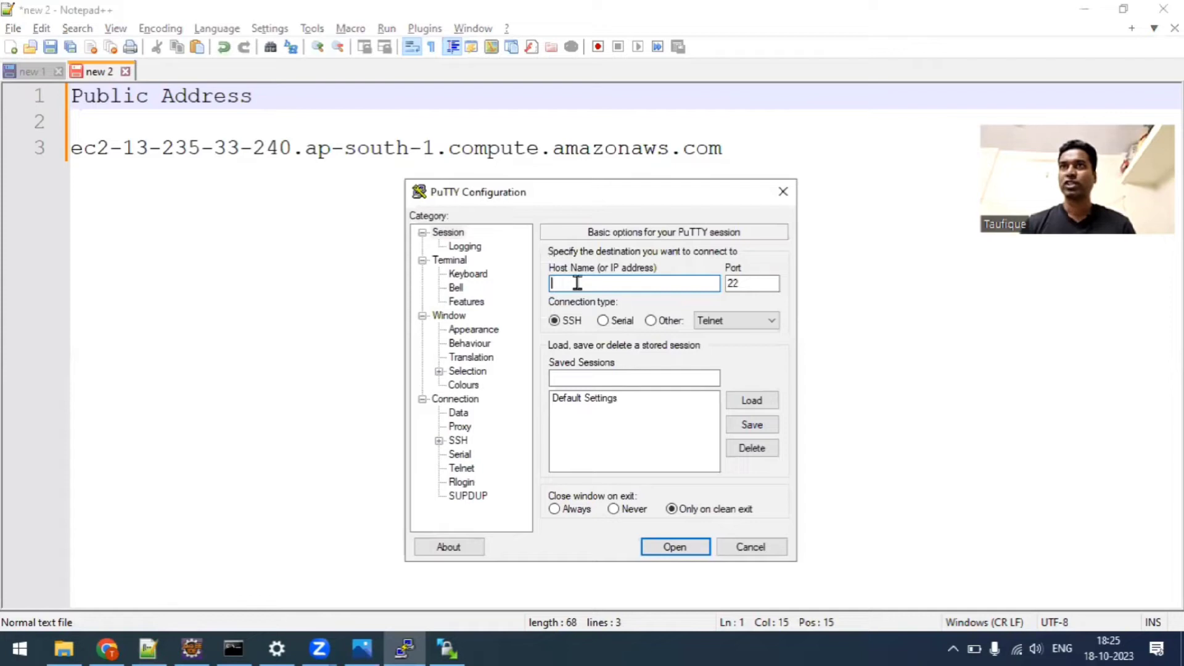
pyautogui.click(177, 147)
pyautogui.press('End')
pyautogui.press('Return')
pyautogui.press('Return')
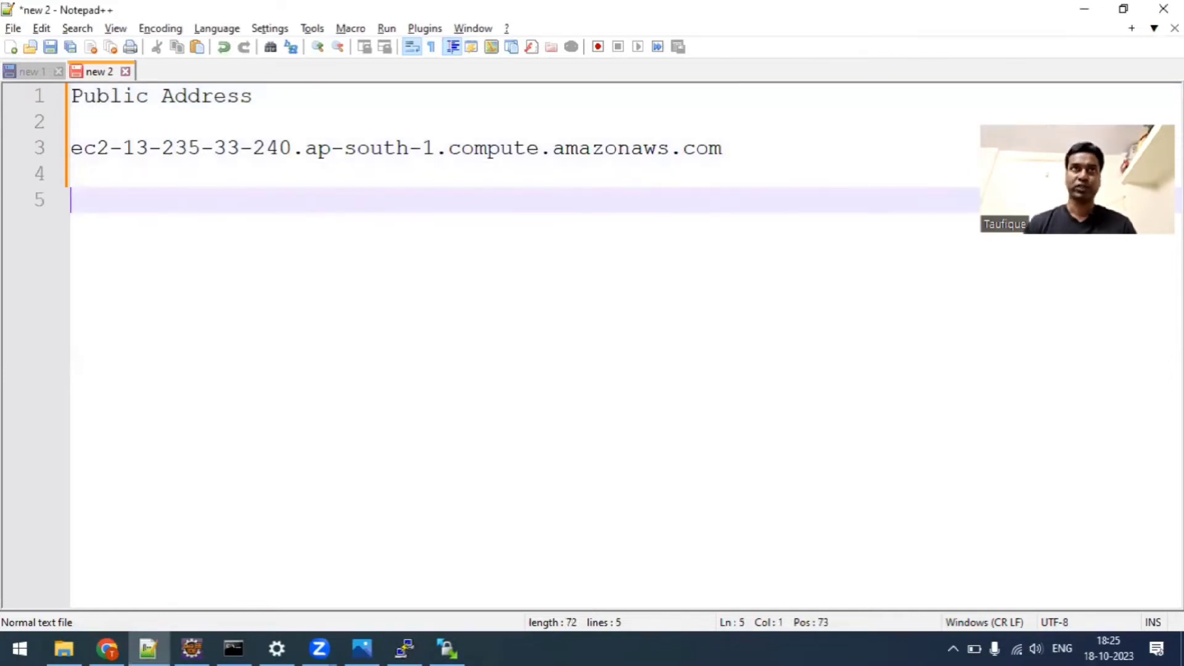
pyautogui.write('ec2-us')
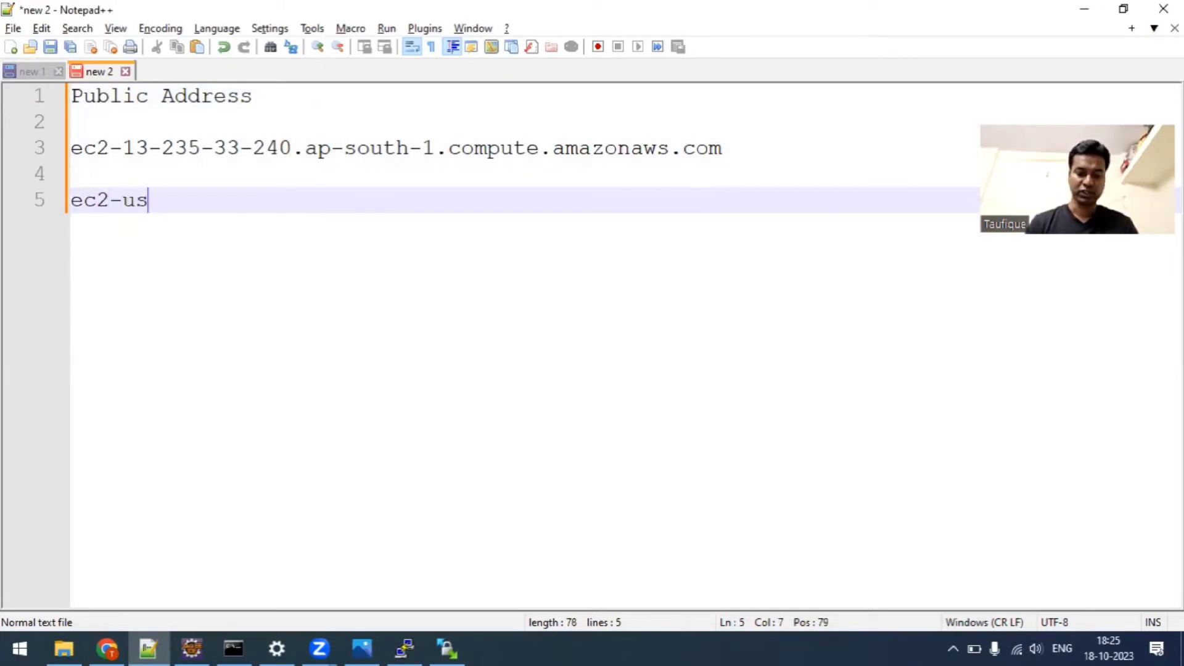
pyautogui.write('er@')
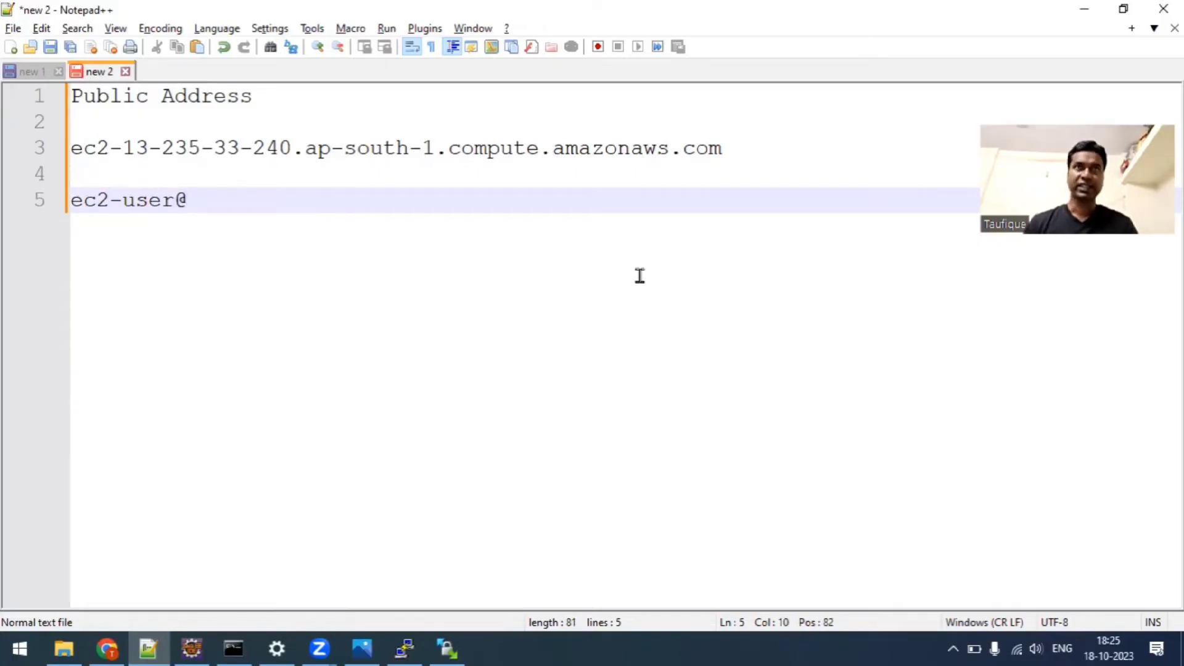
pyautogui.moveTo(745, 146); pyautogui.dragTo(18, 147)
pyautogui.hotkey('ctrl', 'c')
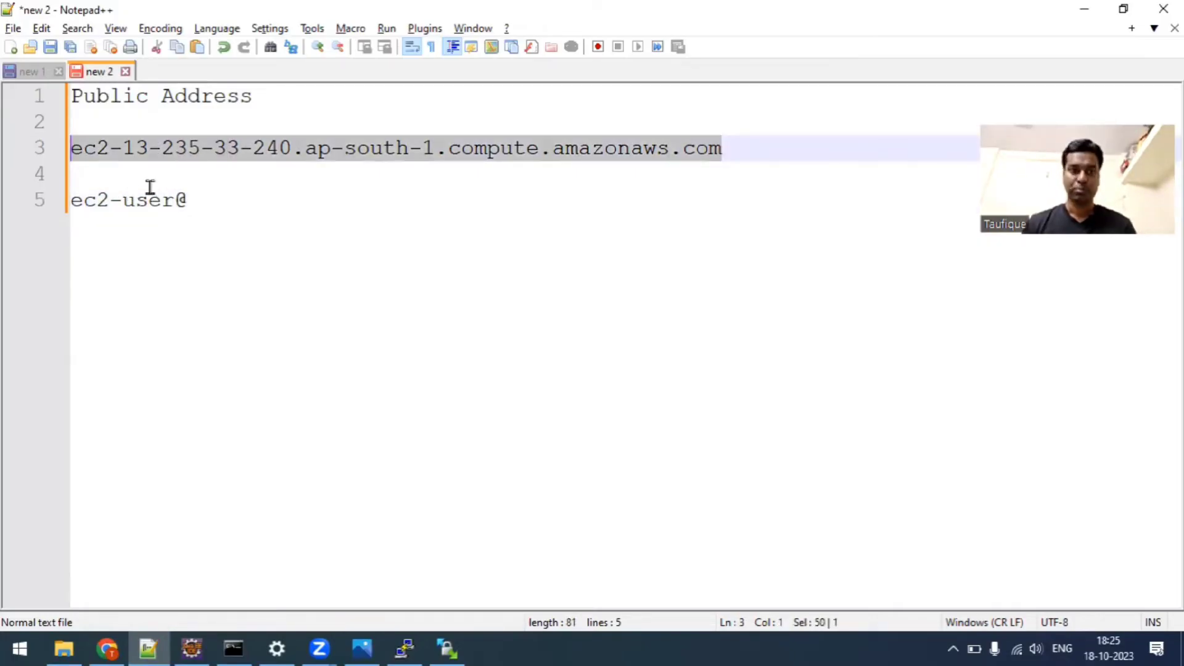
pyautogui.click(203, 193)
pyautogui.hotkey('ctrl', 'v')
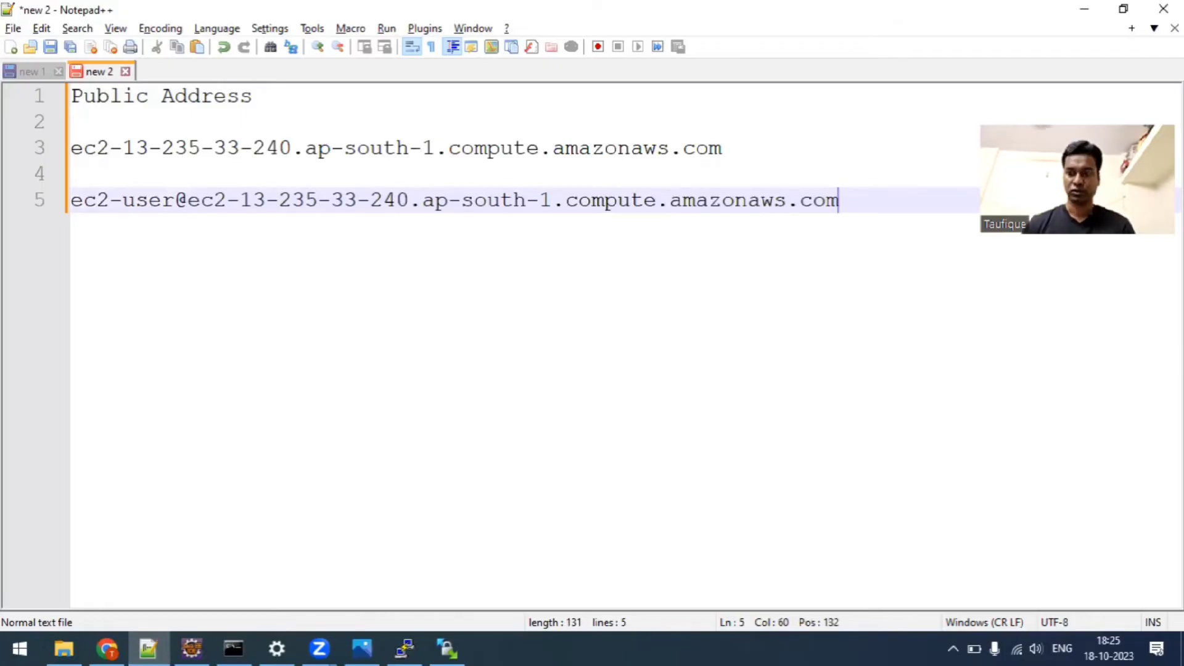
# Copy the full ec2-user@ address line from Notepad++ into the host name of the PuTTY session.
pyautogui.hotkey('shift', 'Home')
pyautogui.hotkey('ctrl', 'c')
pyautogui.hotkey('alt', 'Tab')
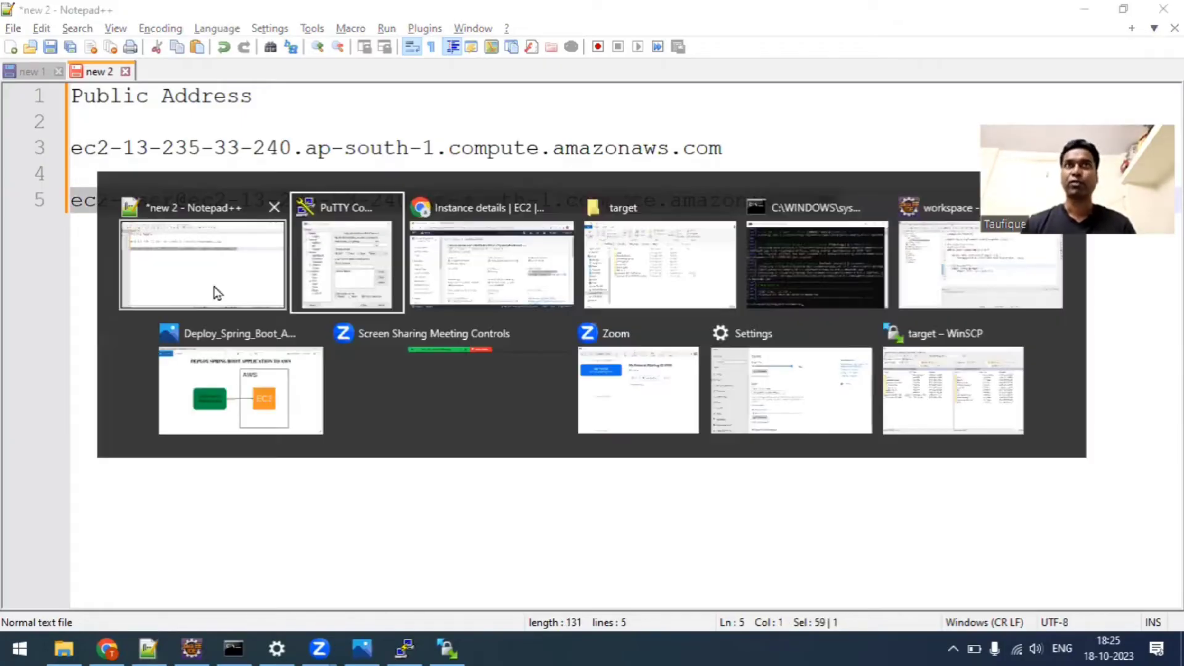
pyautogui.hotkey('ctrl', 'v')
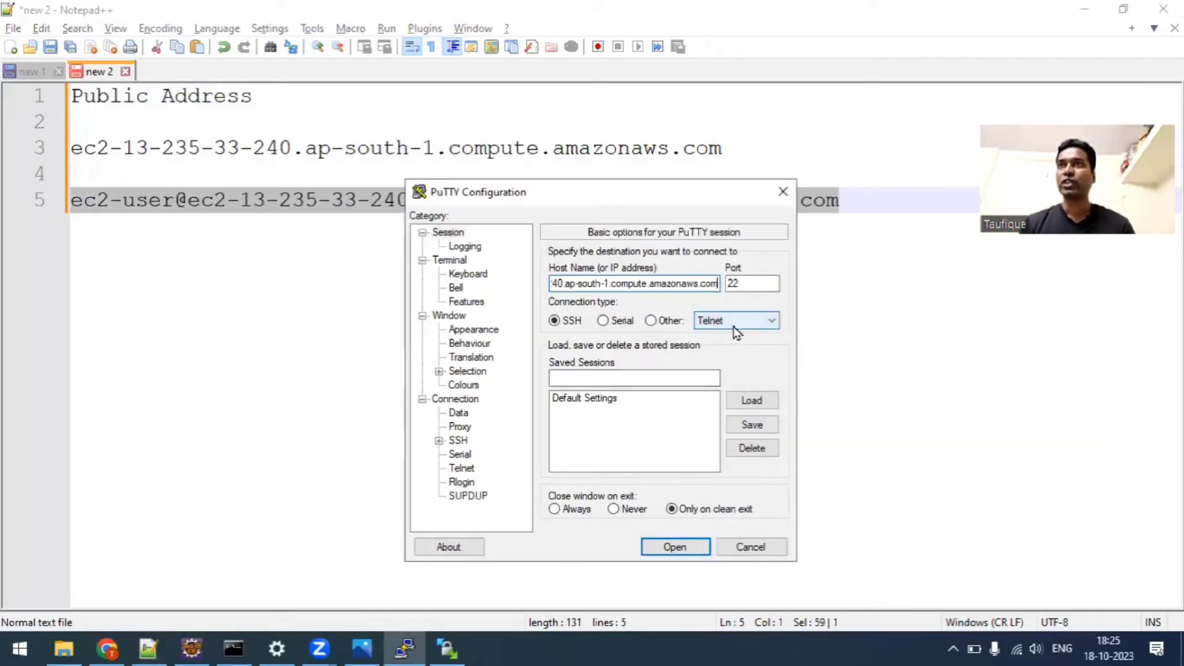
# Set SpringBootPrivateKey.ppk from Downloads as the SSH authentication private key file and open the PuTTY connection.
pyautogui.click(439, 440)
pyautogui.click(475, 455)
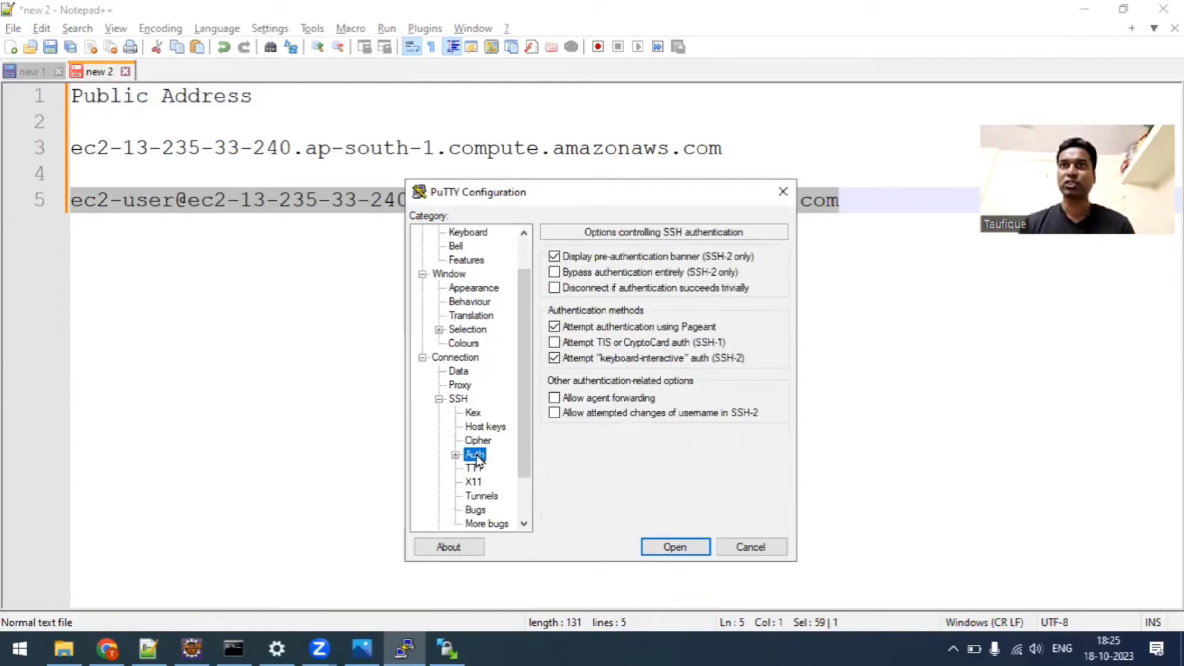
pyautogui.click(456, 455)
pyautogui.click(495, 468)
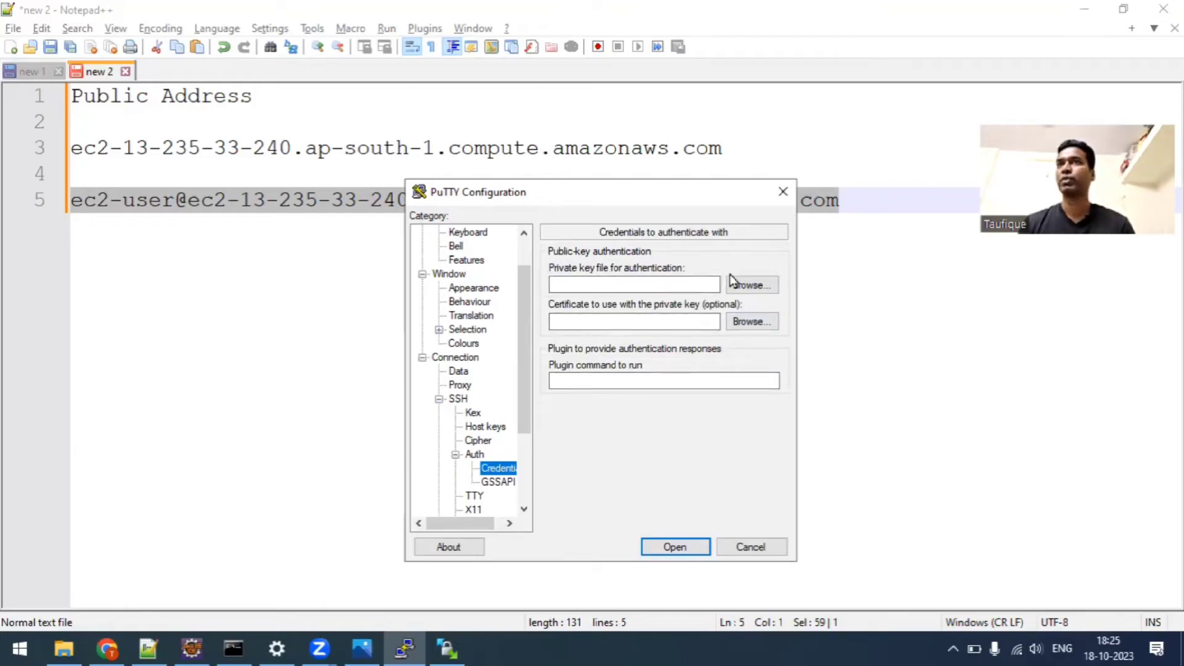
pyautogui.click(739, 287)
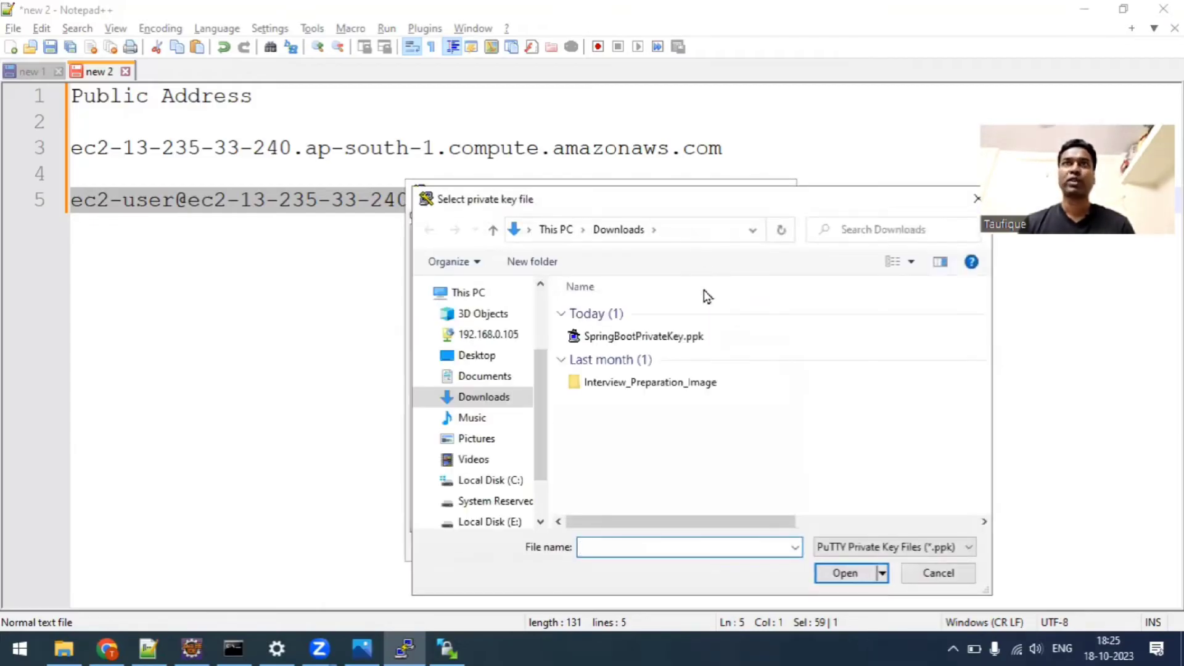
pyautogui.click(644, 336)
pyautogui.click(842, 571)
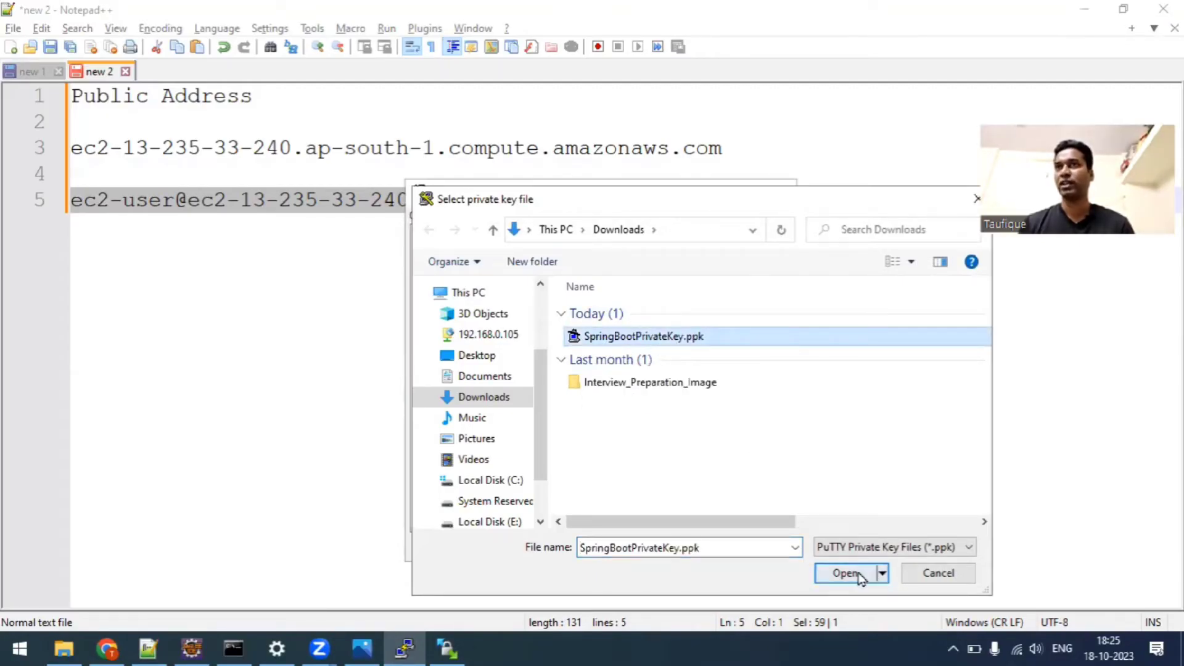
pyautogui.click(681, 540)
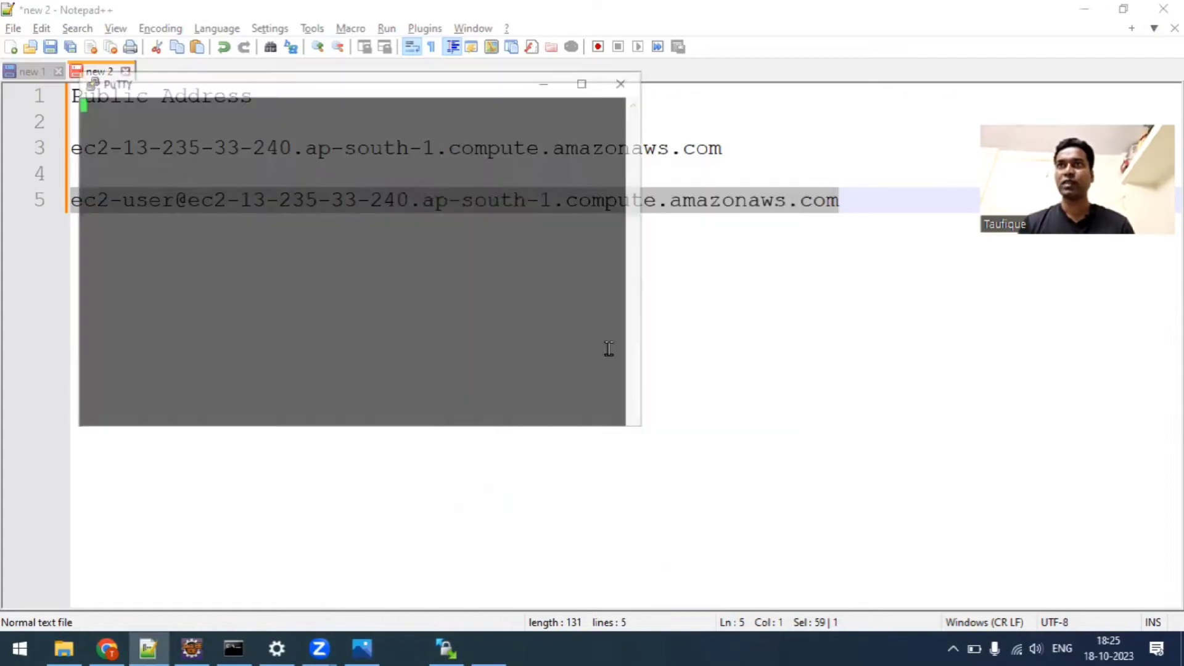
# Accept the server's host key in the PuTTY security alert and move the terminal window toward the middle of the screen.
pyautogui.click(389, 449)
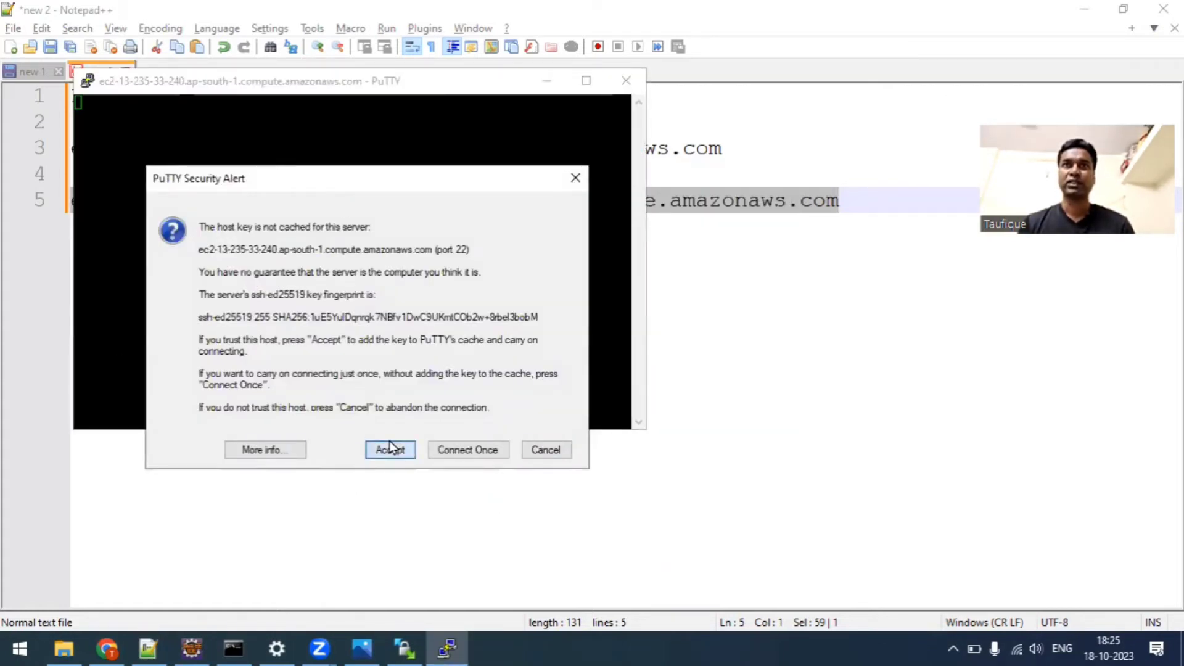
pyautogui.moveTo(262, 85); pyautogui.dragTo(500, 124)
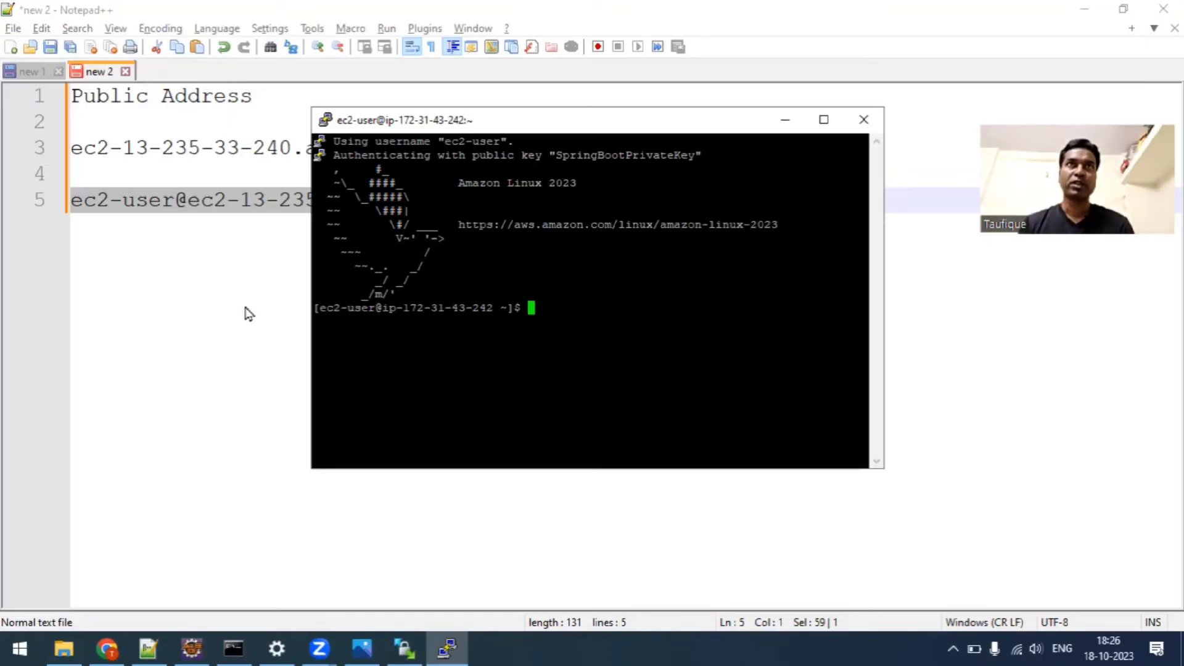
# Copy the command sudo dnf install java-17-amazon-corretto from the Notepad++ deployment notes and paste it at the PuTTY prompt.
pyautogui.click(38, 72)
pyautogui.click(349, 457)
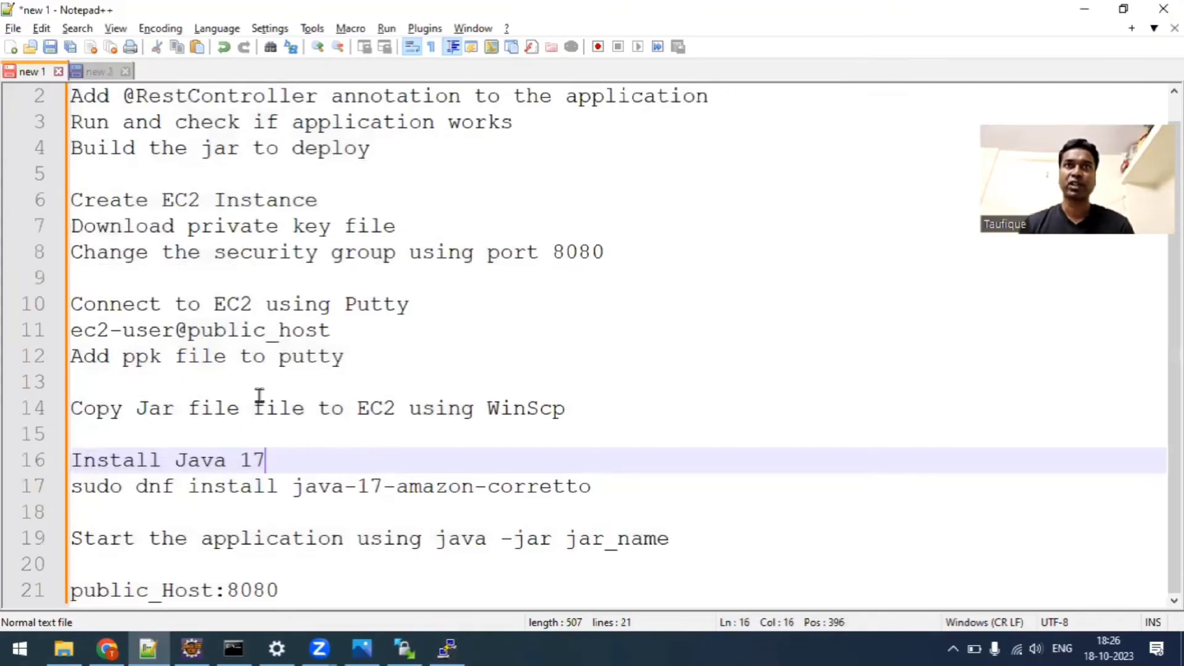
pyautogui.moveTo(606, 487); pyautogui.dragTo(5, 489)
pyautogui.hotkey('ctrl', 'c')
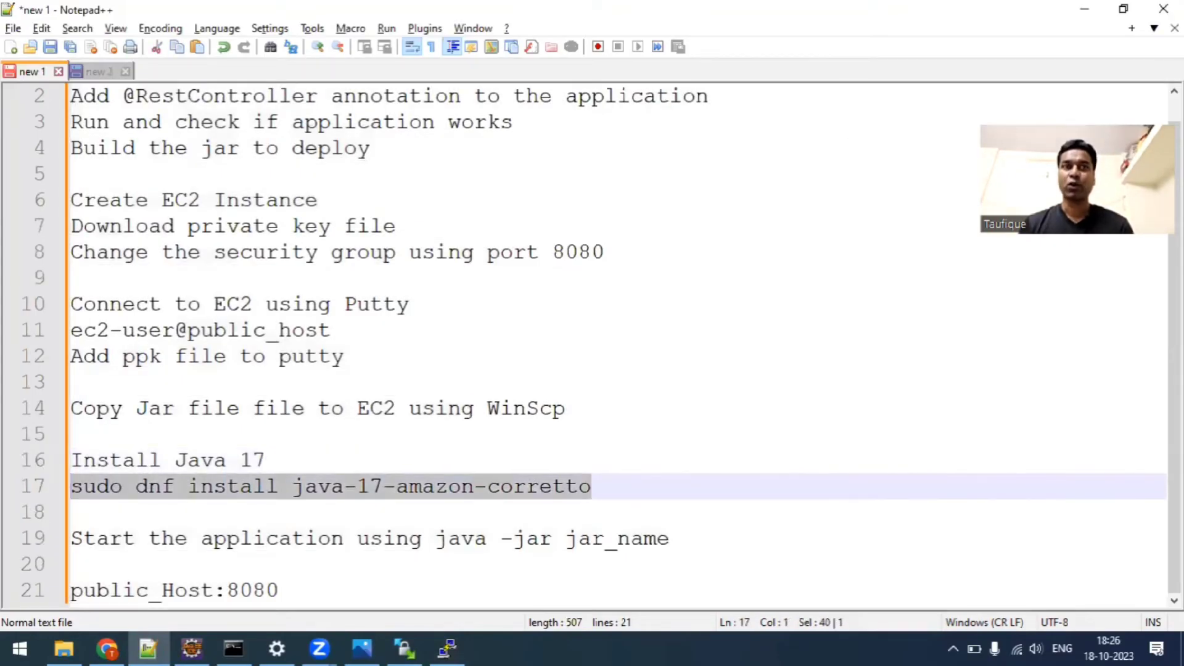
pyautogui.click(1084, 9)
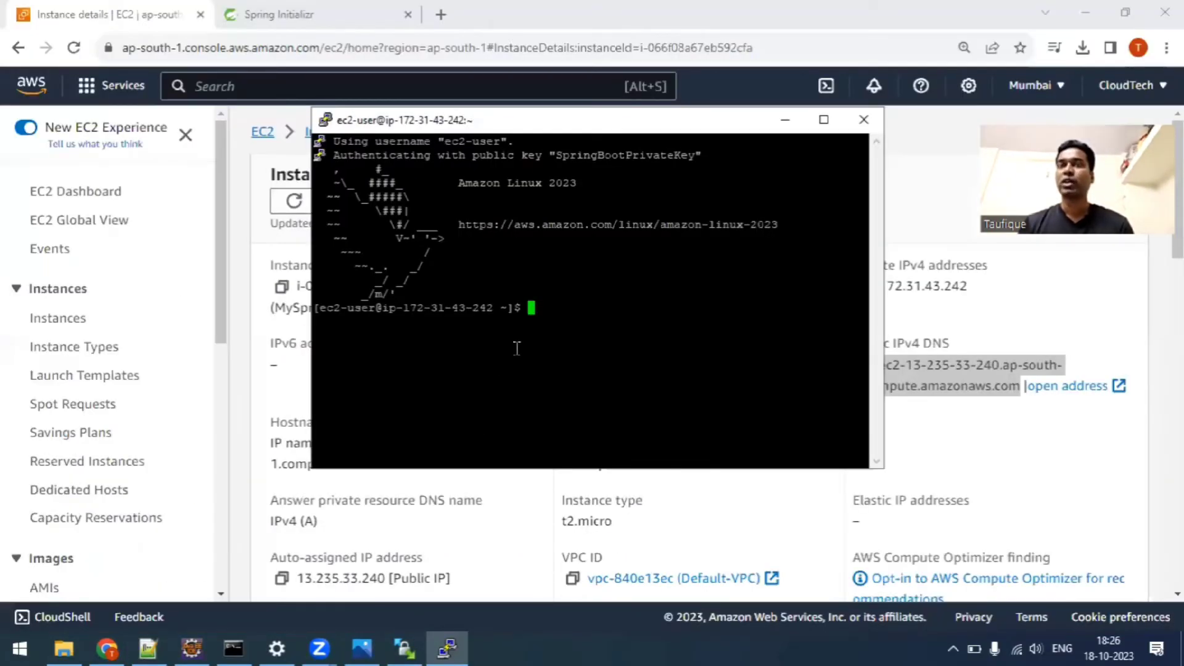
pyautogui.rightClick(535, 312)
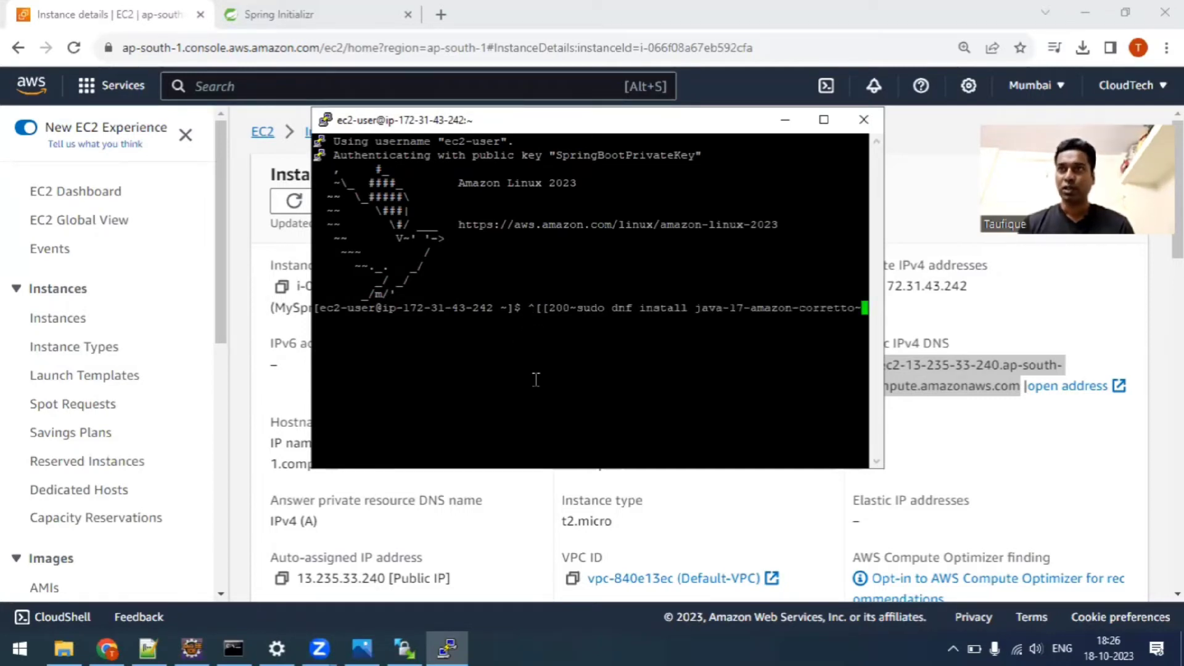
# Remove the stray characters before sudo, run the Java 17 Corretto install command and confirm the package installation with y.
pyautogui.press('Home')
pyautogui.press('Delete')
pyautogui.press('Delete')
pyautogui.press('Delete')
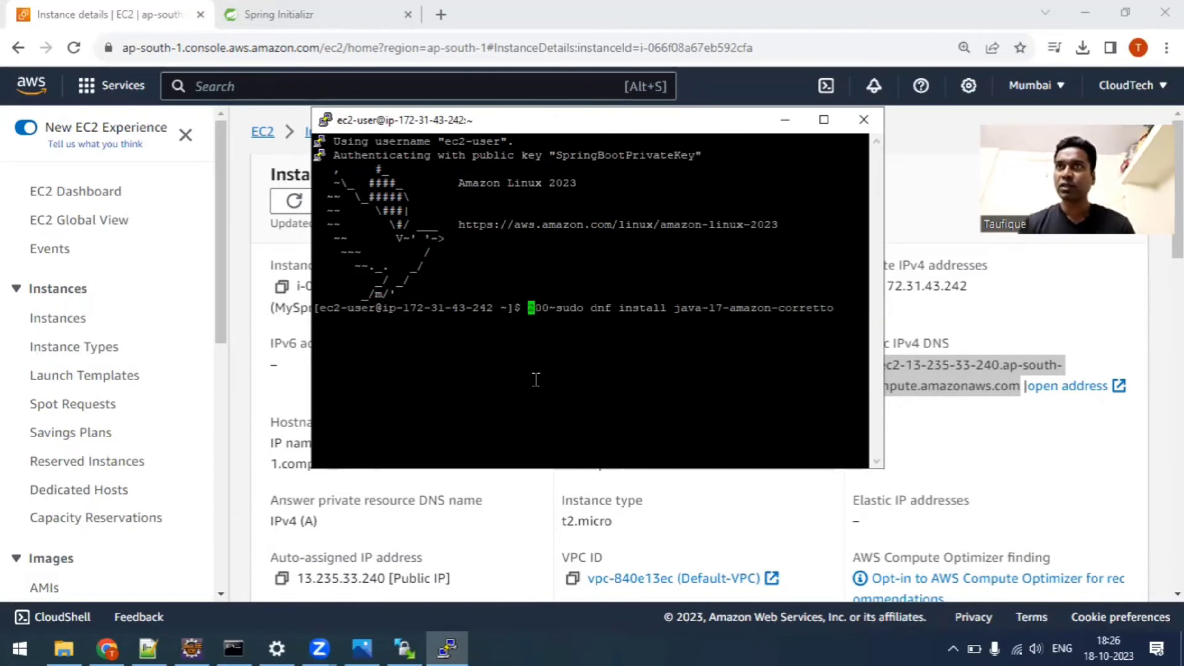
pyautogui.press('Delete')
pyautogui.press('Delete')
pyautogui.press('Delete')
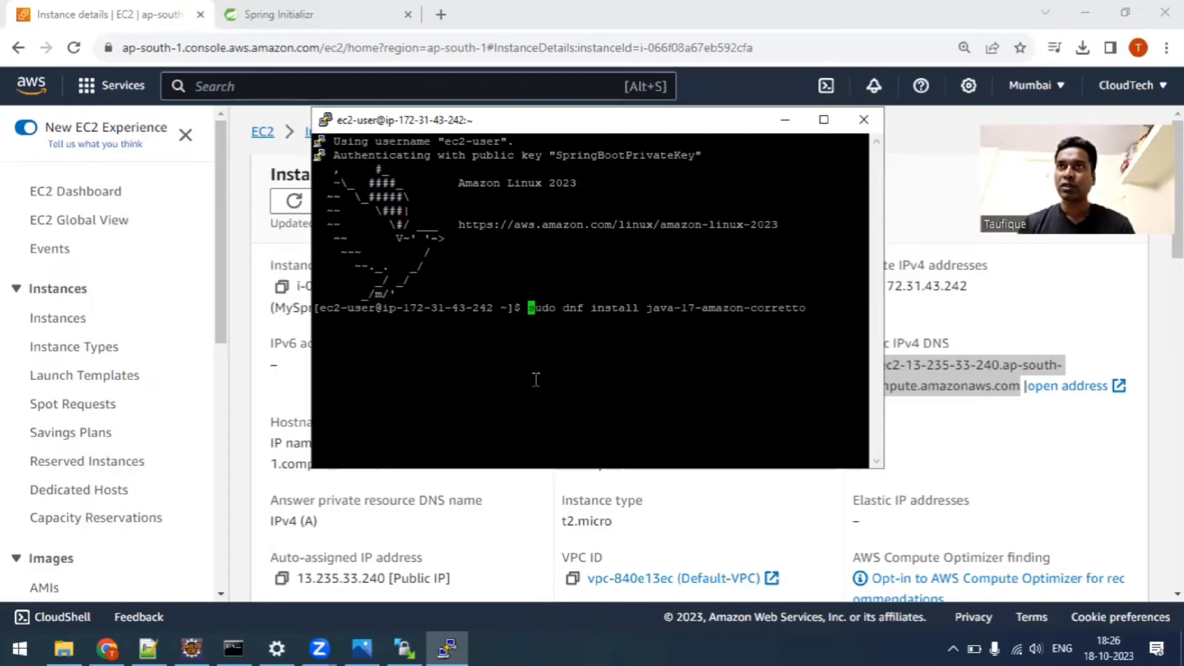
pyautogui.press('Return')
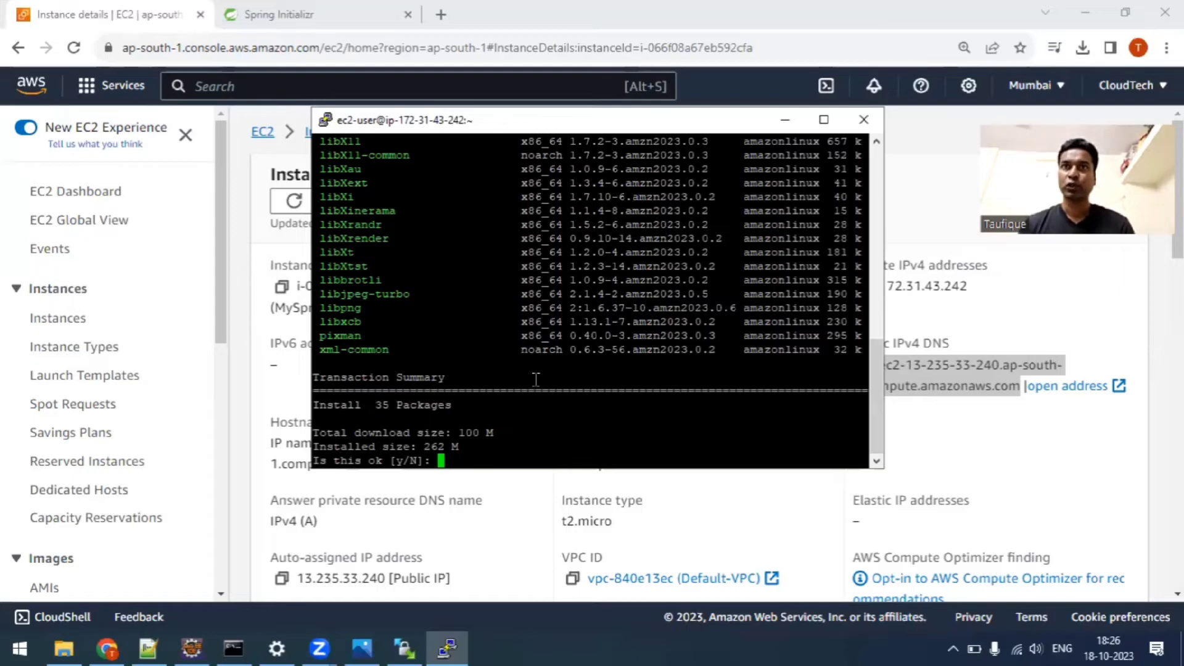
pyautogui.write('y')
pyautogui.press('Return')
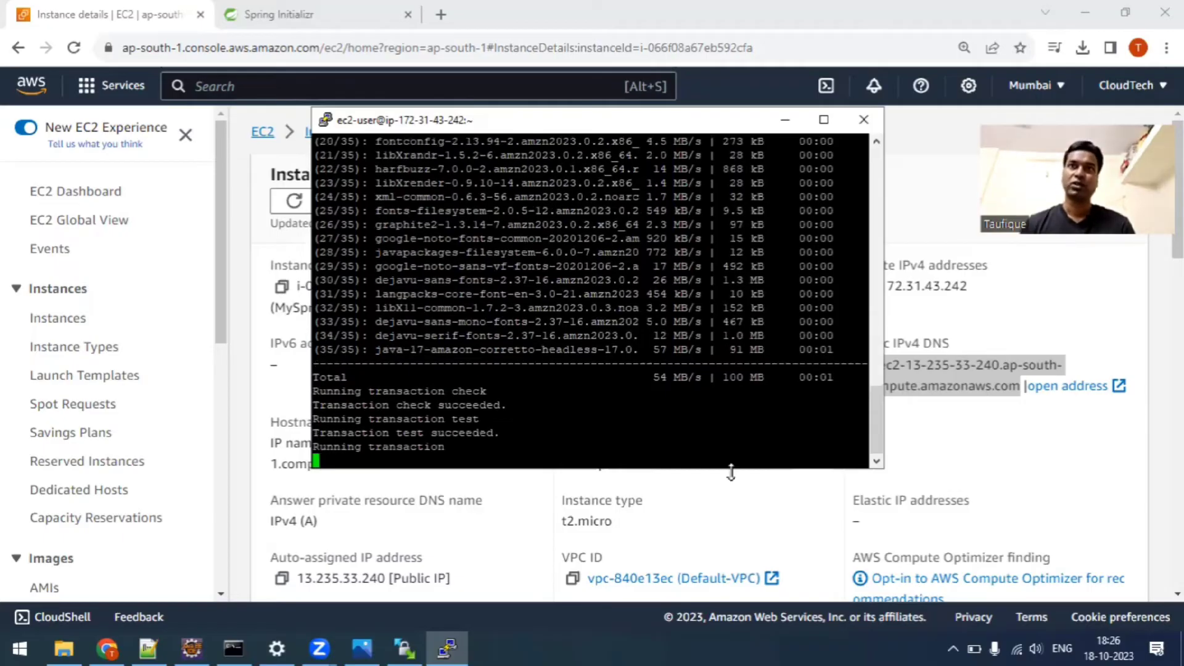
# Enlarge the terminal window and check the installed Java version with java -version.
pyautogui.moveTo(878, 465); pyautogui.dragTo(1070, 579)
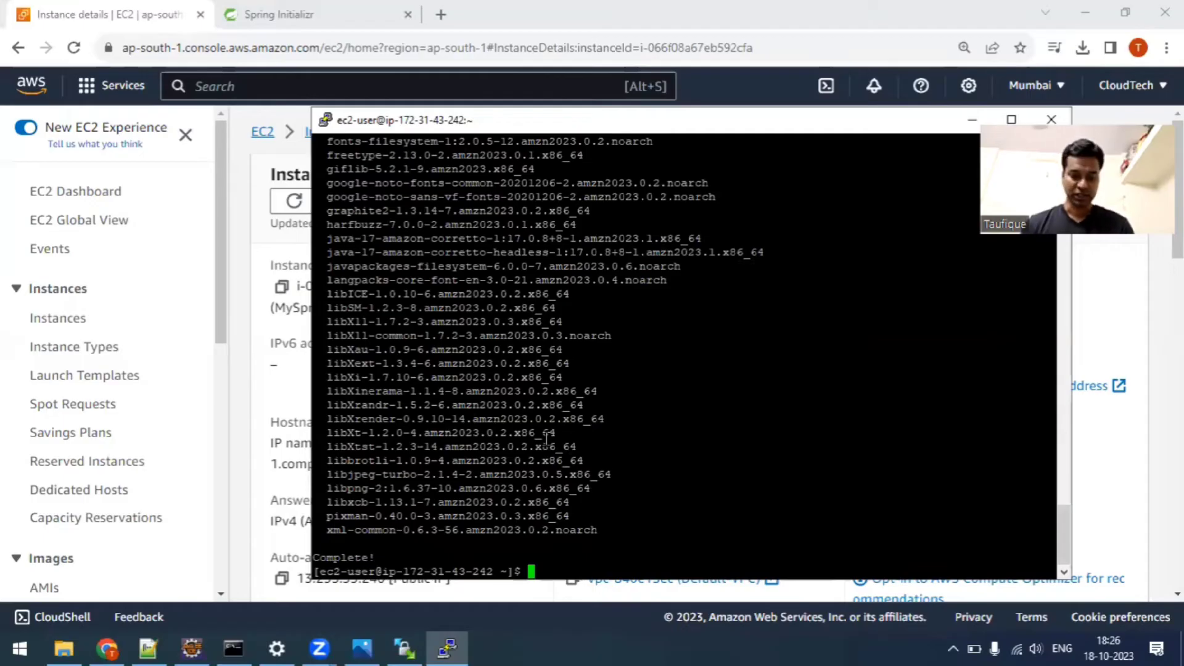
pyautogui.write('java -ver')
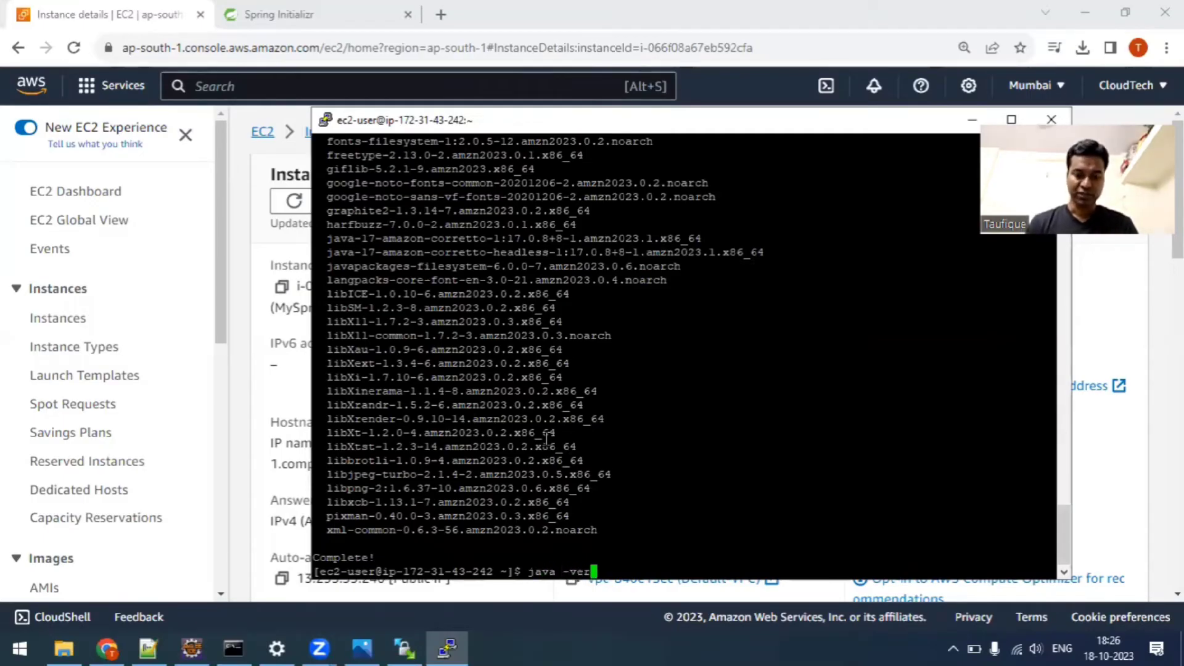
pyautogui.write('sion')
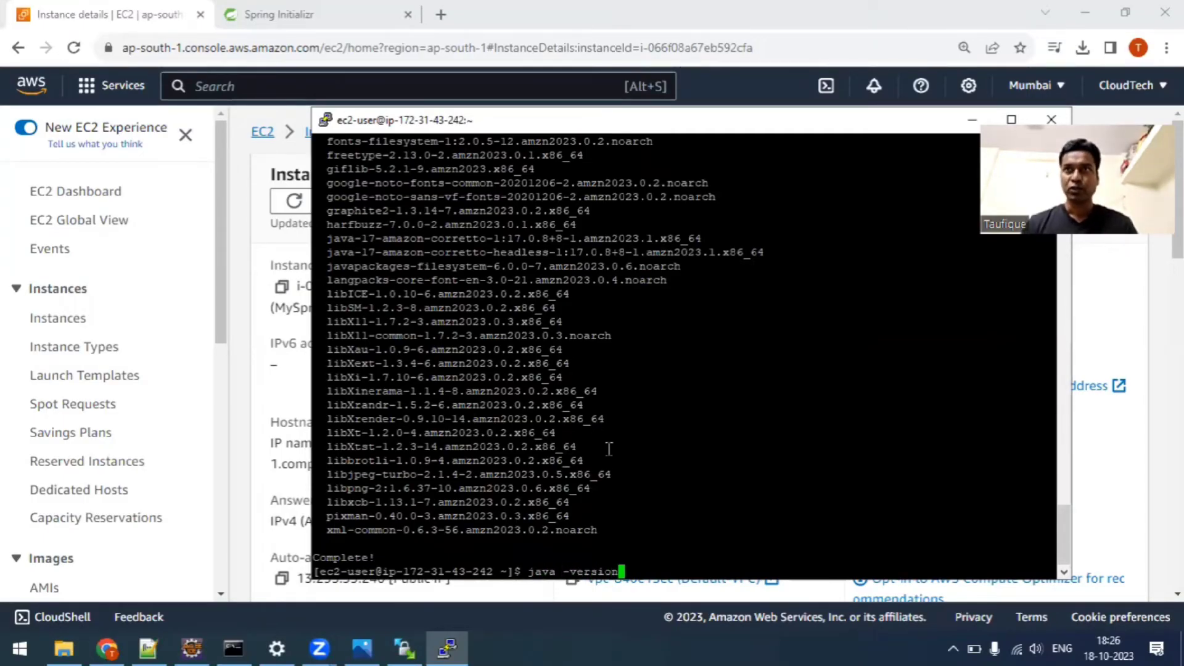
pyautogui.moveTo(525, 126); pyautogui.dragTo(471, 46)
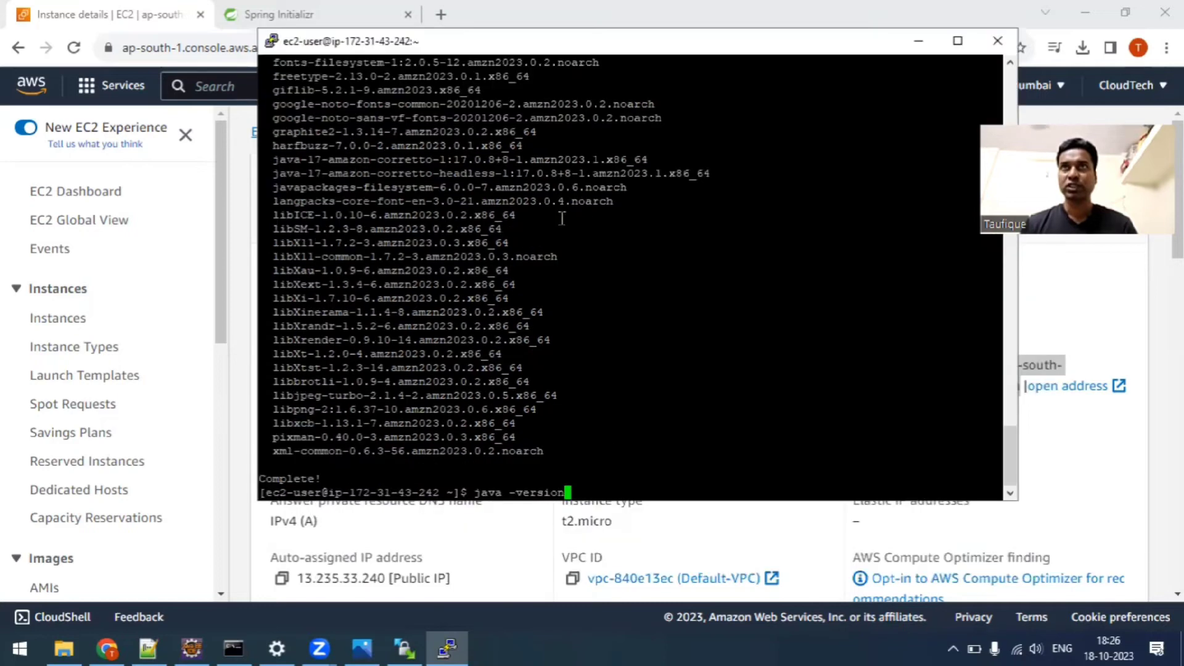
pyautogui.press('Return')
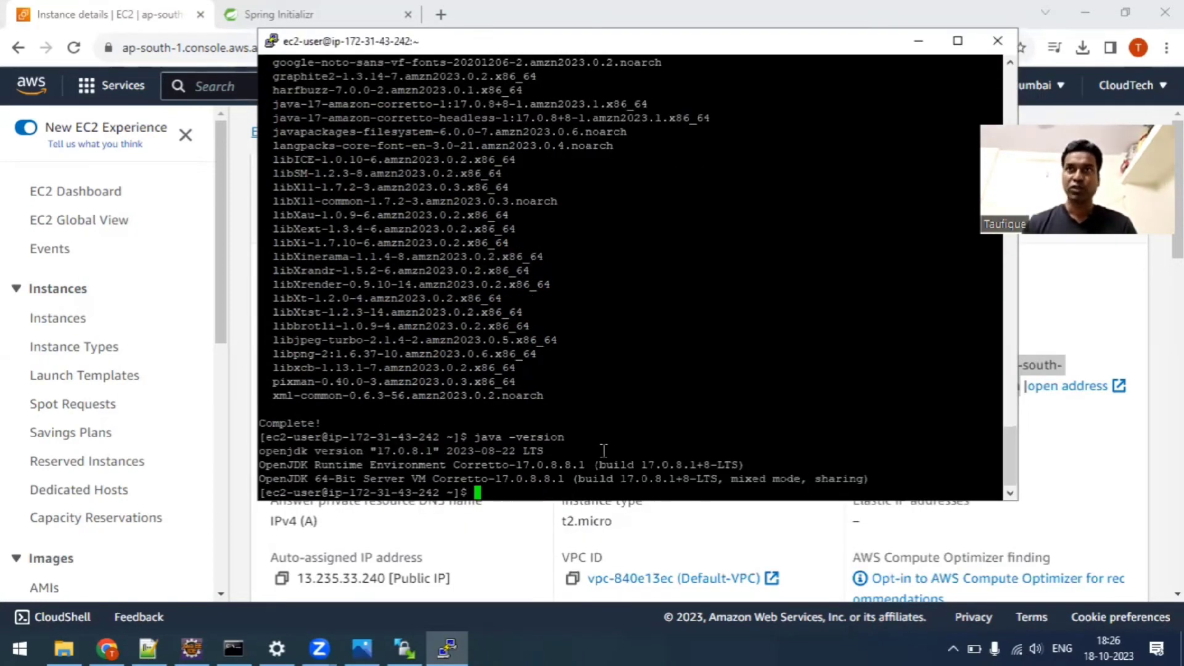
pyautogui.moveTo(378, 451); pyautogui.dragTo(430, 451)
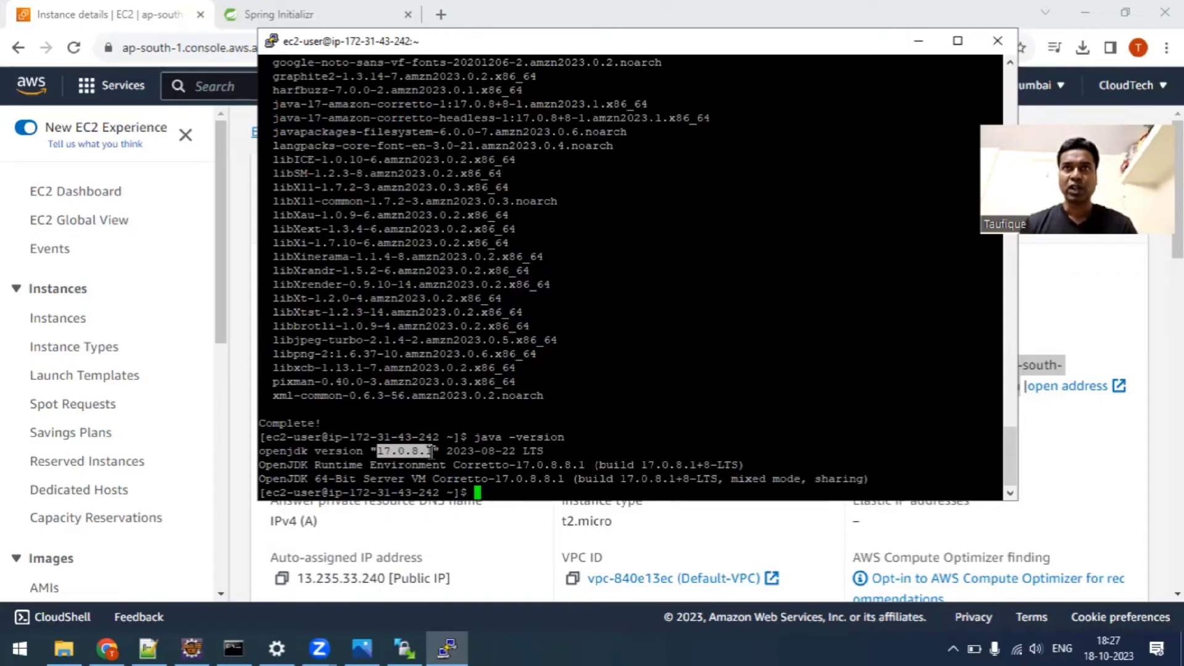
# In Eclipse, open the Ecommerce project's pom.xml and check its java.version property.
pyautogui.click(192, 648)
pyautogui.doubleClick(86, 295)
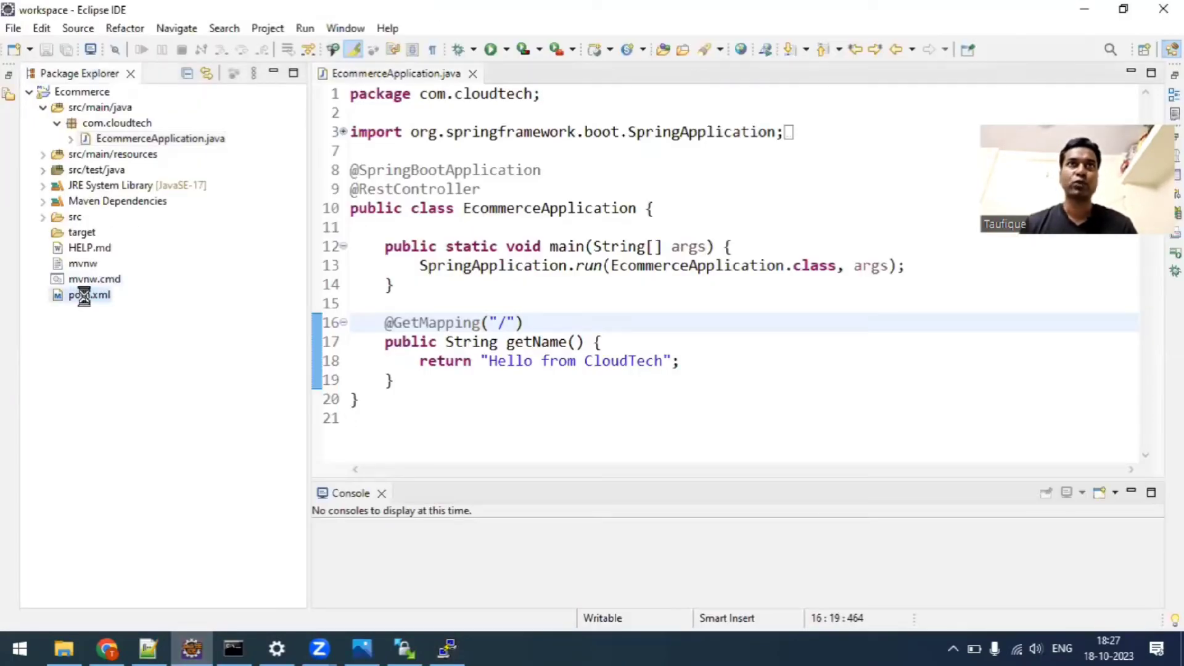
pyautogui.scroll(-2, 547, 280)
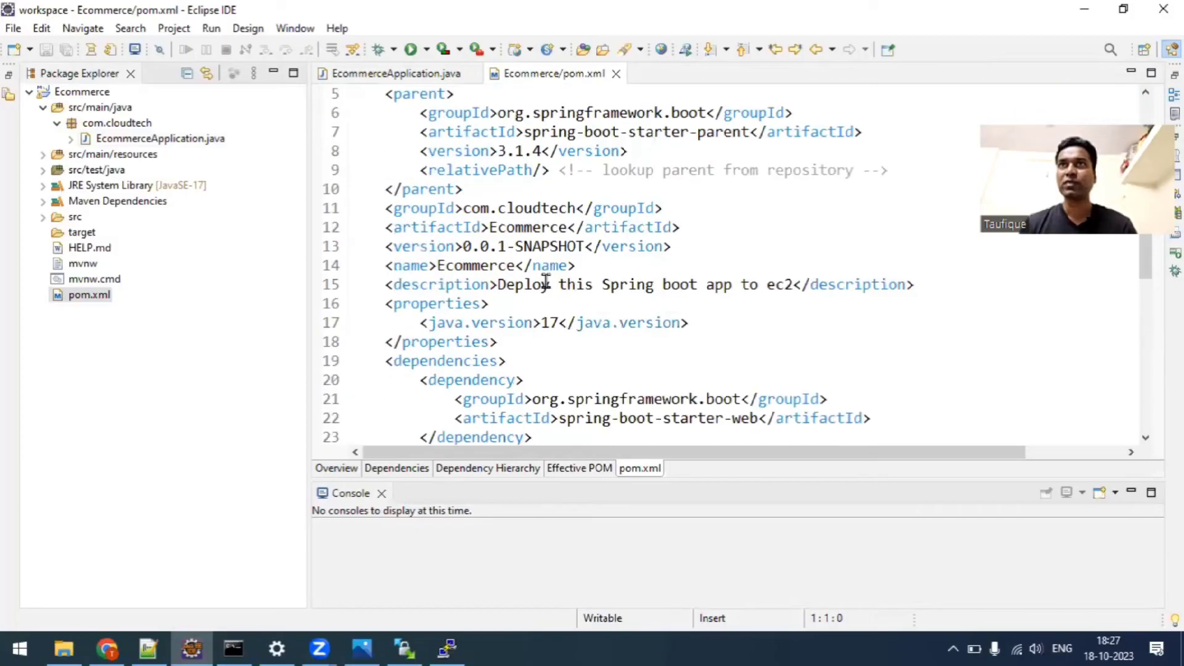
pyautogui.doubleClick(545, 284)
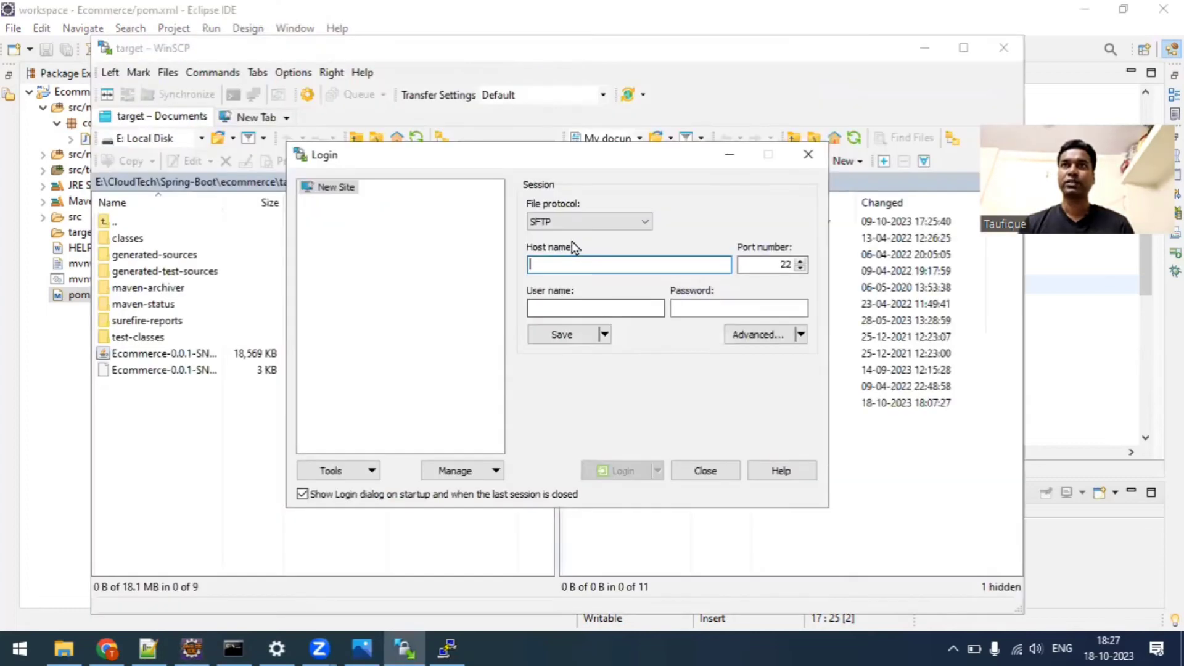
# Copy the public DNS name ec2-13-235-33-240.ap-south-1.compute.amazonaws.com from Notepad++ into the host name of the WinSCP login.
pyautogui.hotkey('alt', 'Tab')
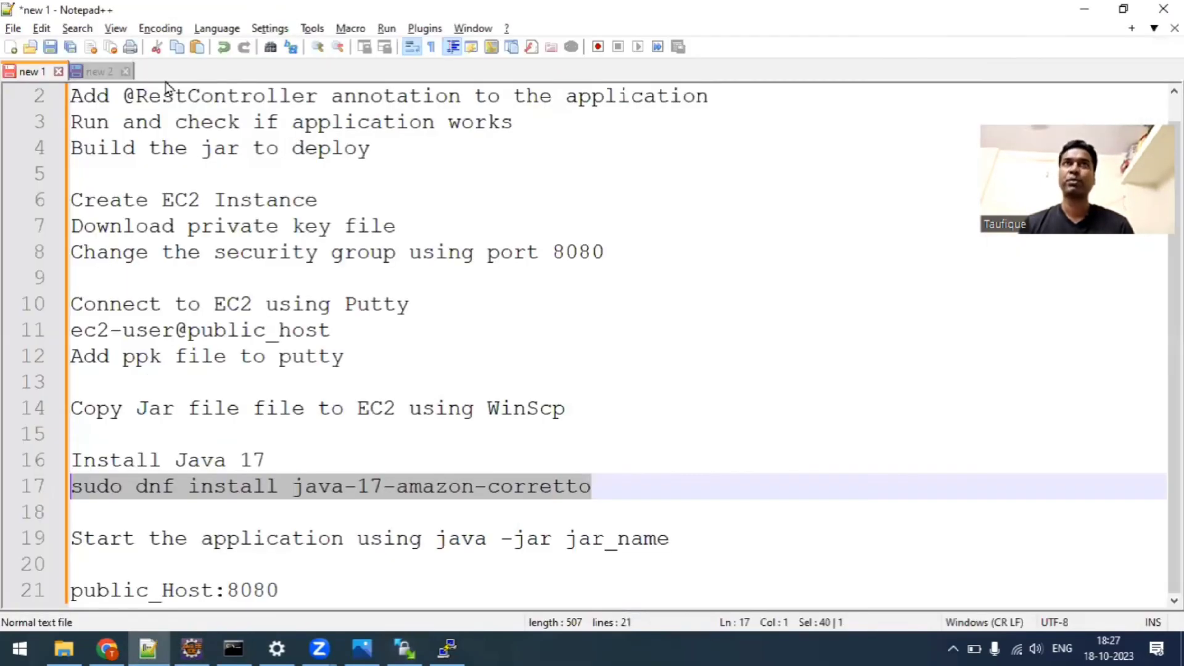
pyautogui.click(98, 72)
pyautogui.click(500, 148)
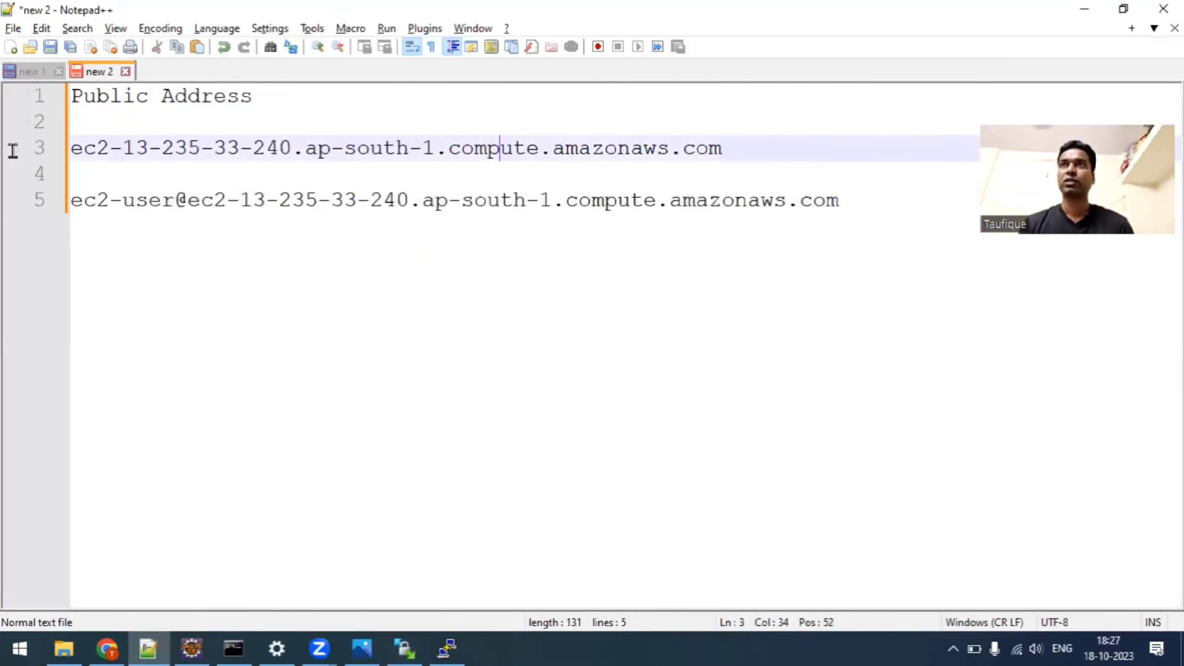
pyautogui.press('End')
pyautogui.hotkey('shift', 'Home')
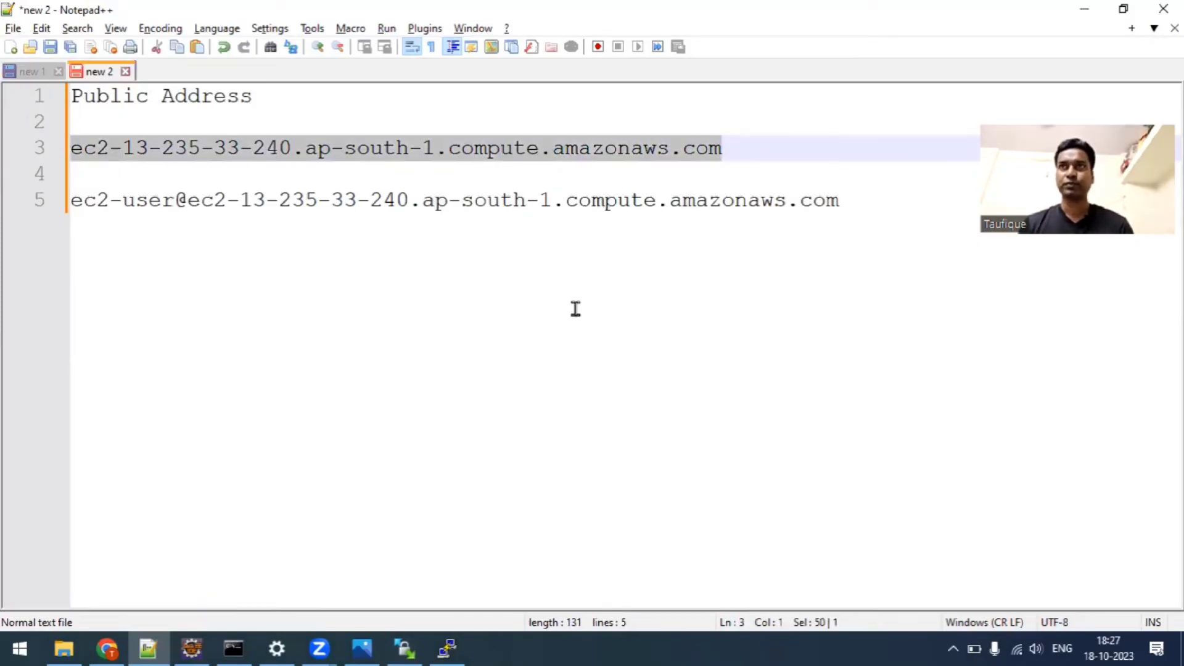
pyautogui.hotkey('alt', 'Tab')
# Set the WinSCP login's user name to ec2-user.
pyautogui.write('ec')
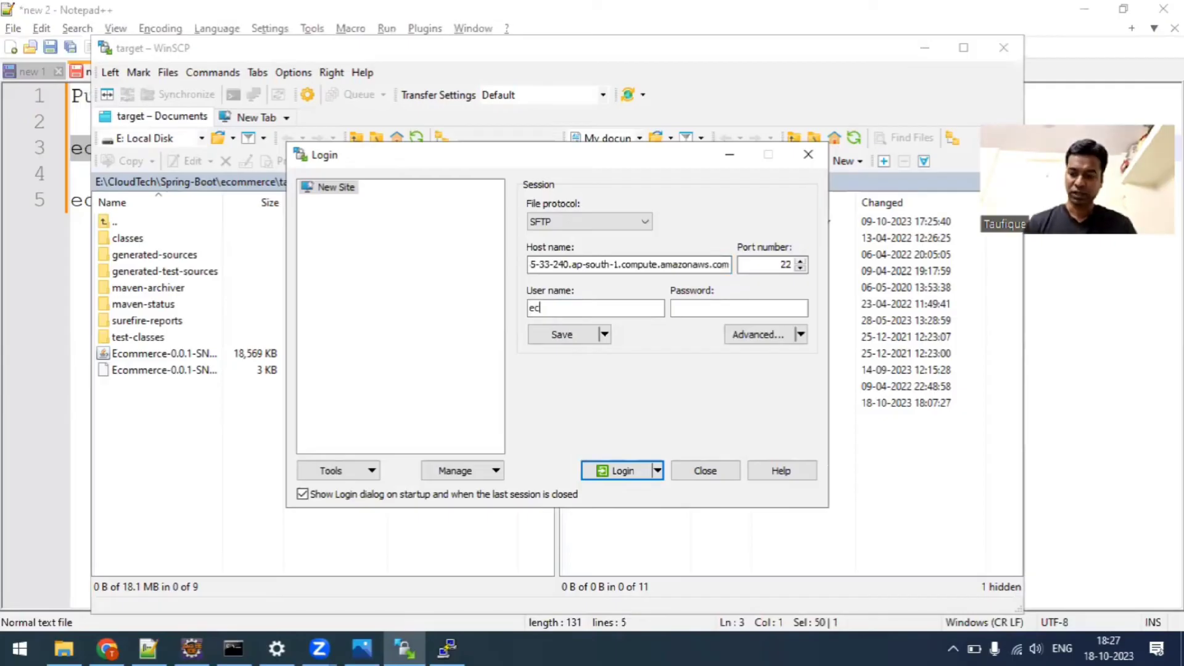
pyautogui.write('2-user')
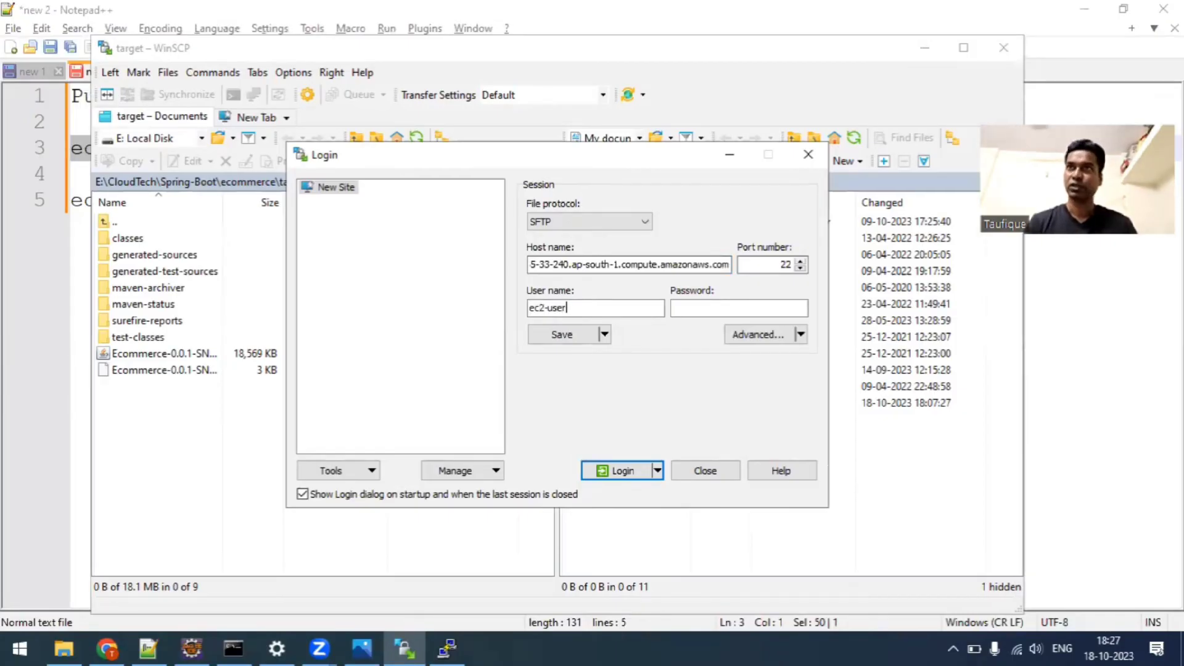
pyautogui.press('Tab')
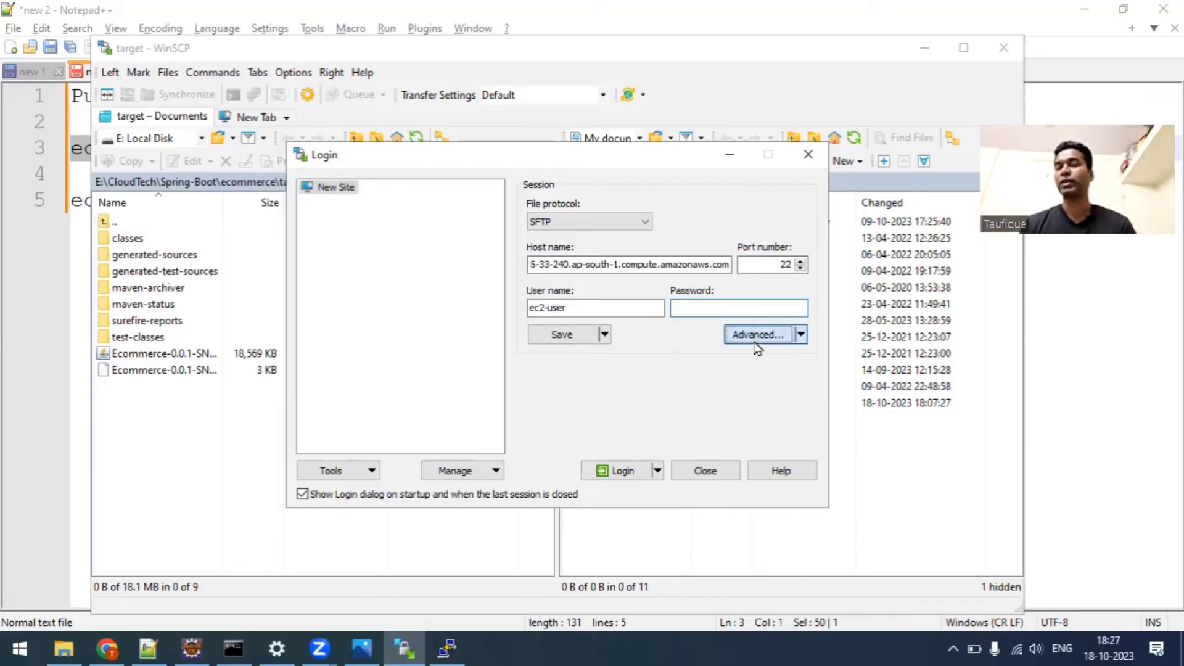
# Set SpringBootPrivateKey.ppk from Downloads as the SSH authentication private key file in the WinSCP session's advanced settings.
pyautogui.click(753, 339)
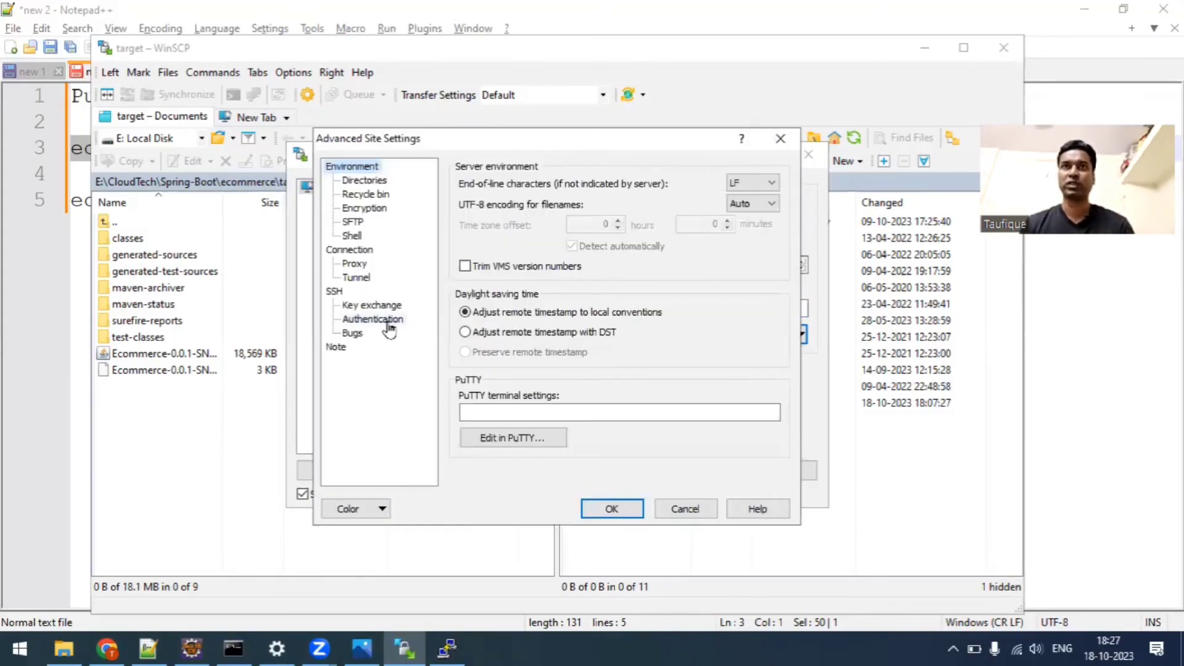
pyautogui.click(775, 332)
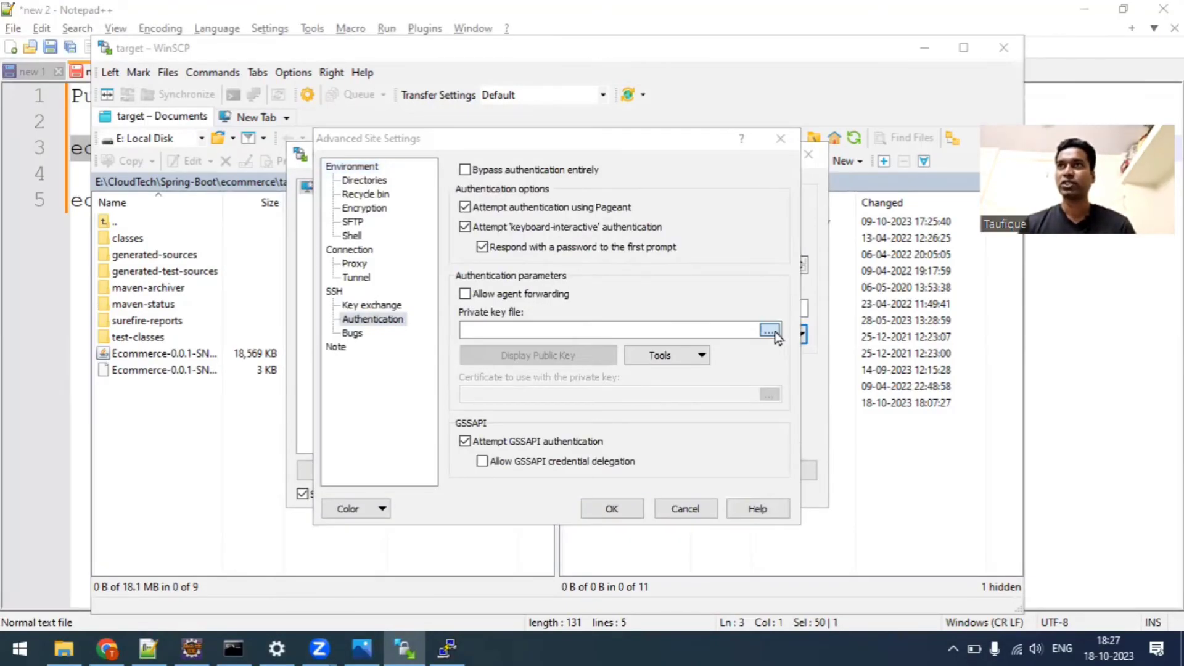
pyautogui.click(531, 302)
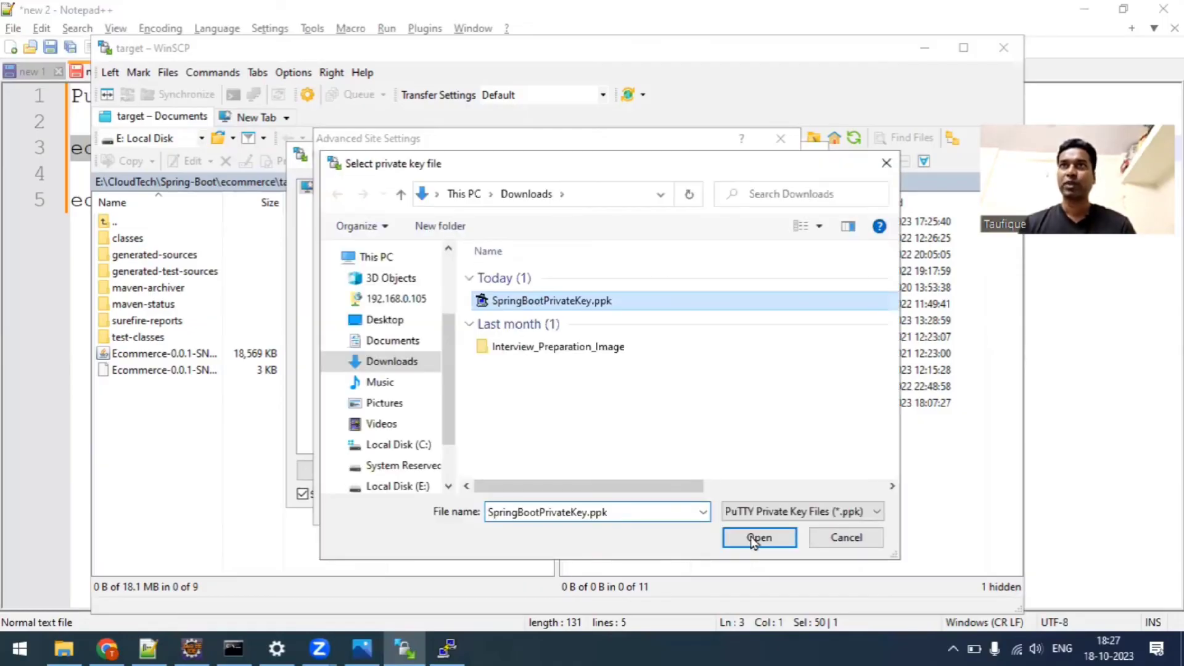
pyautogui.click(758, 539)
pyautogui.click(624, 511)
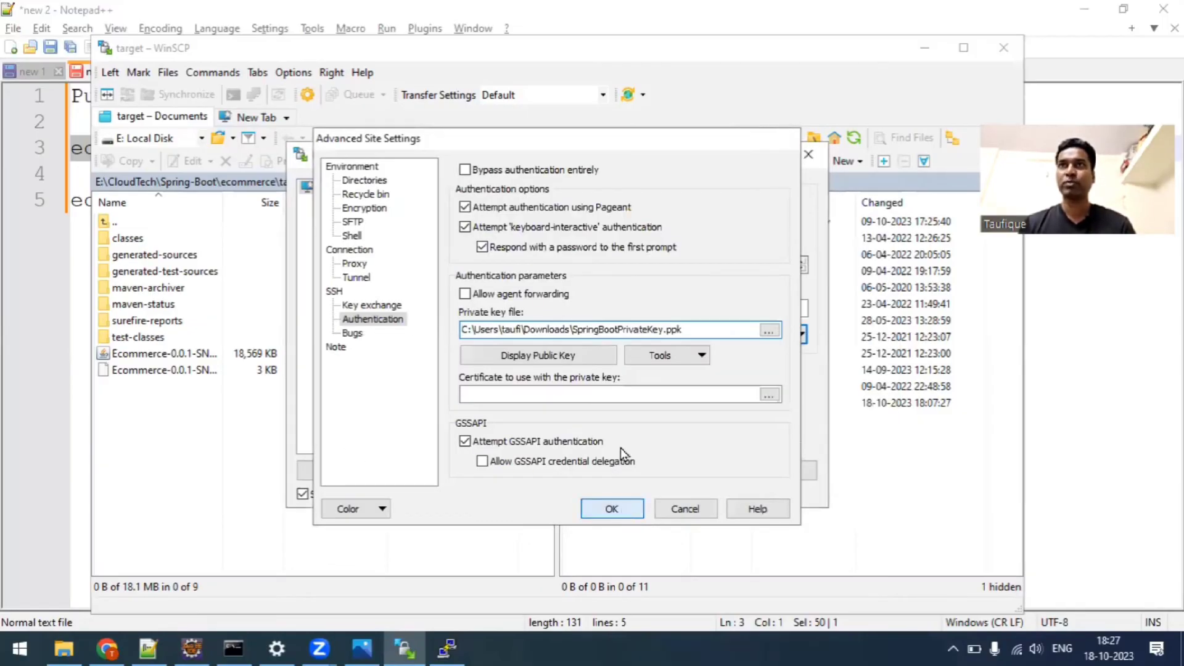
# Log in to the EC2 server from WinSCP and accept adding its host key to the cache.
pyautogui.press('Return')
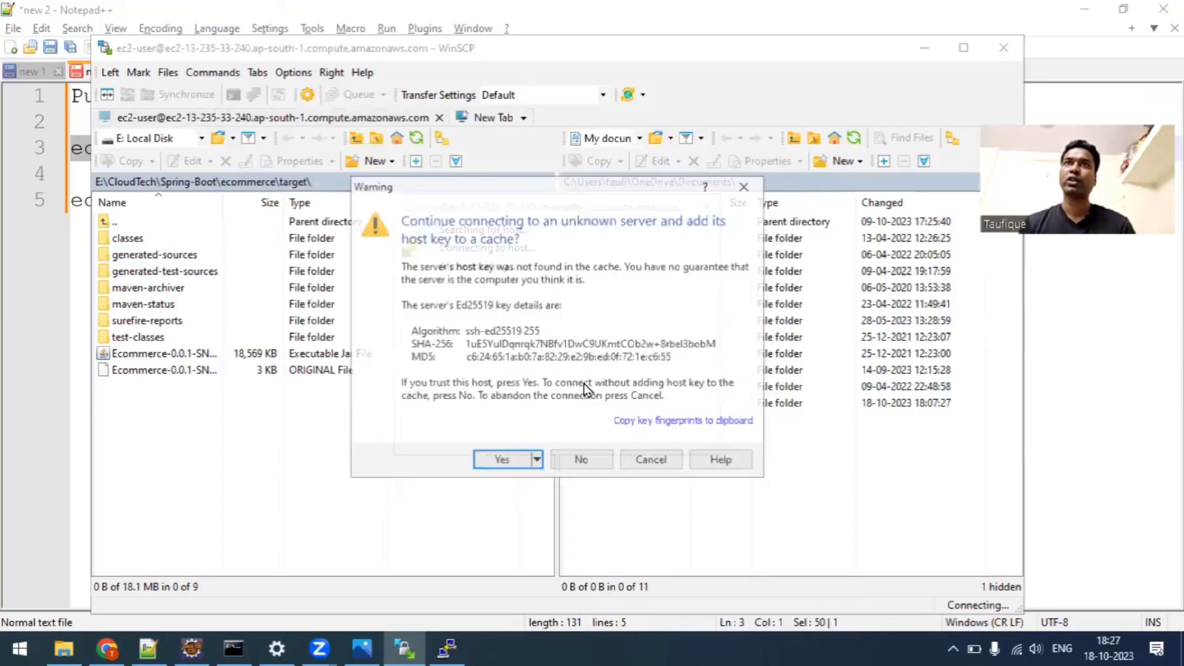
pyautogui.click(498, 461)
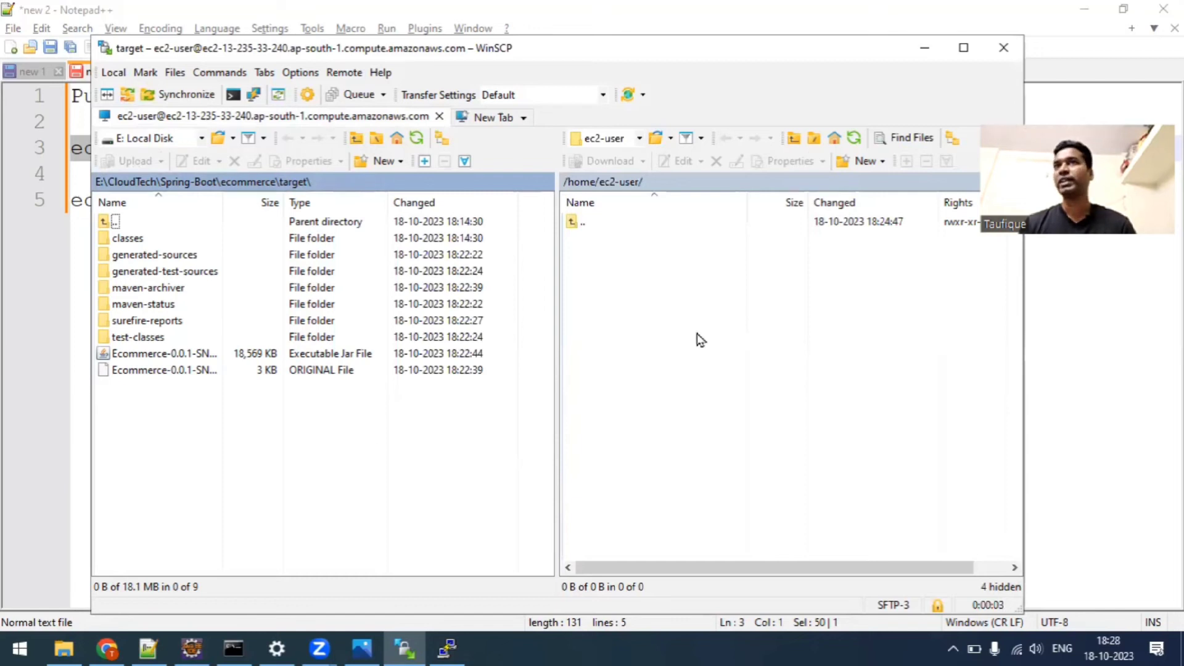
# Upload Ecommerce-0.0.1-SNAPSHOT.jar from the local target folder to /home/ec2-user/ on the server.
pyautogui.rightClick(174, 354)
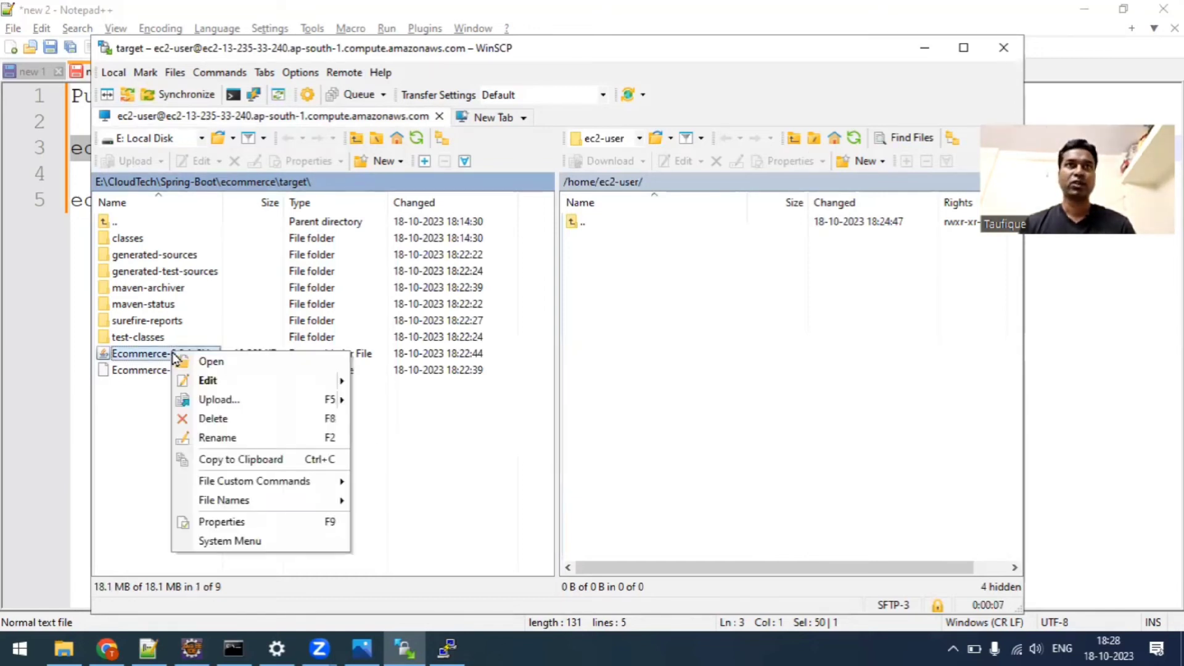
pyautogui.click(217, 401)
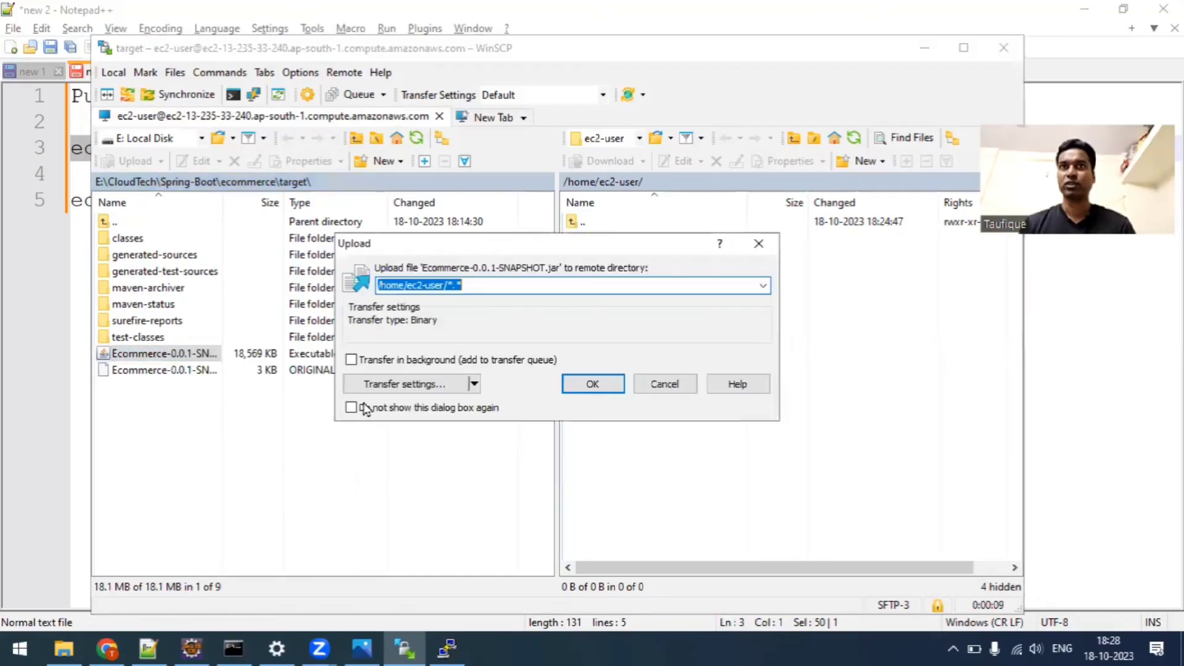
pyautogui.click(601, 379)
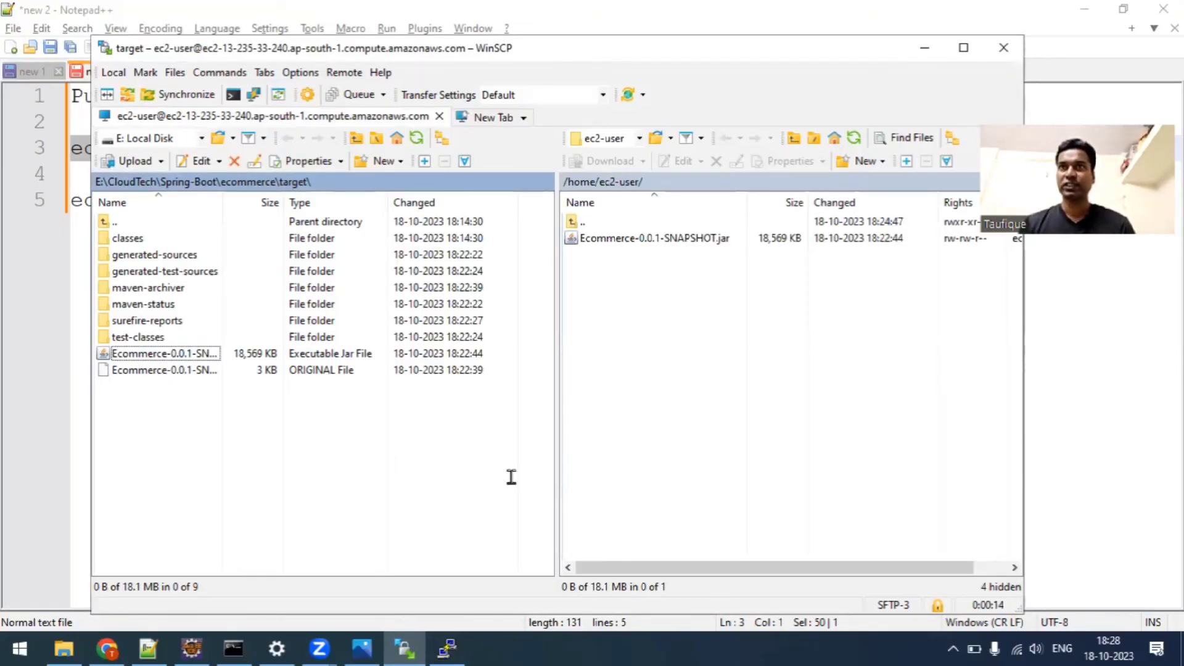
# Switch to the PuTTY terminal and list the files in the home directory with ls.
pyautogui.hotkey('alt', 'Tab')
pyautogui.write('ls')
pyautogui.press('Return')
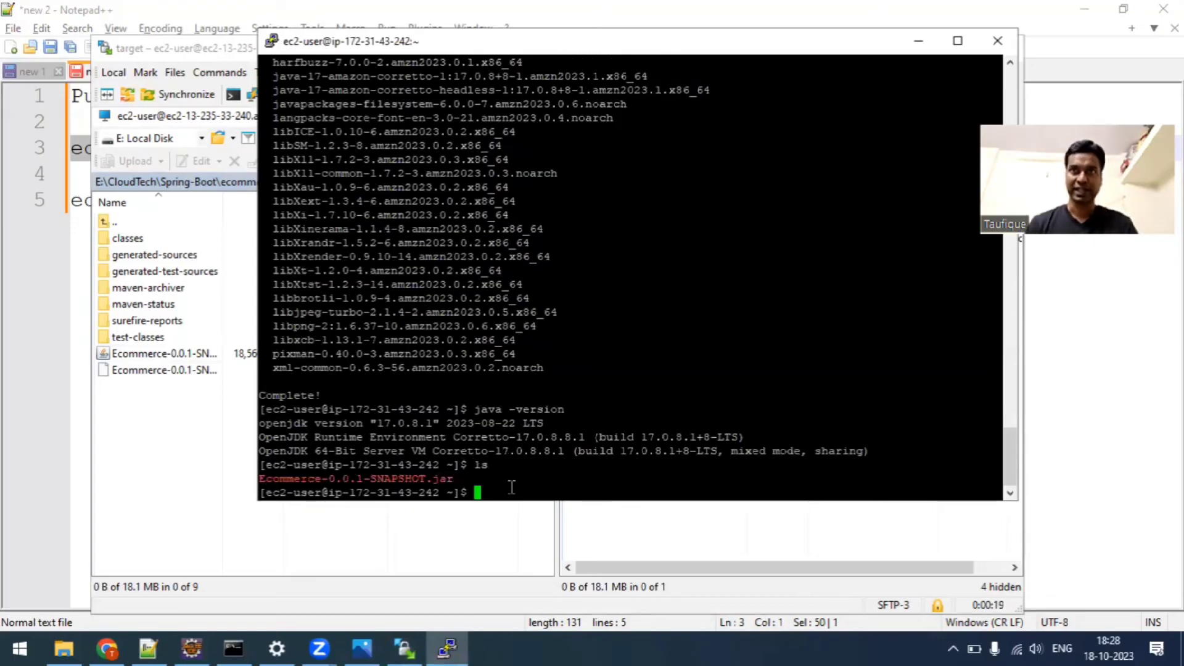
# Run the uploaded application on the server with java -jar Ecommerce-0.0.1-SNAPSHOT.jar.
pyautogui.doubleClick(404, 478)
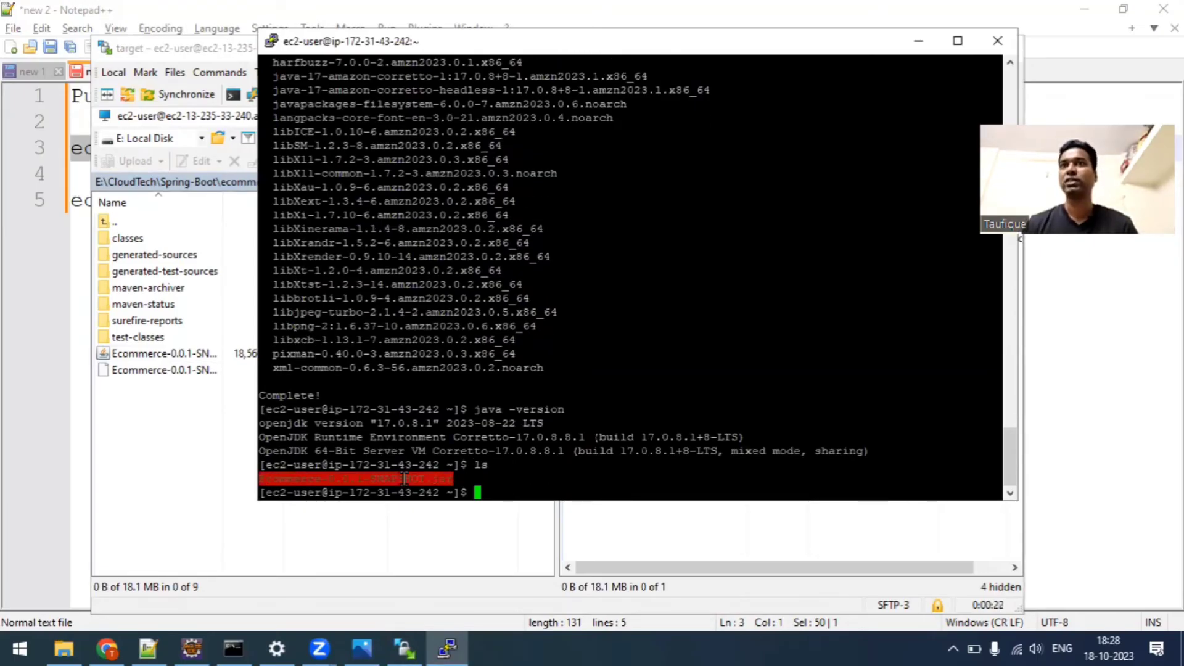
pyautogui.click(493, 477)
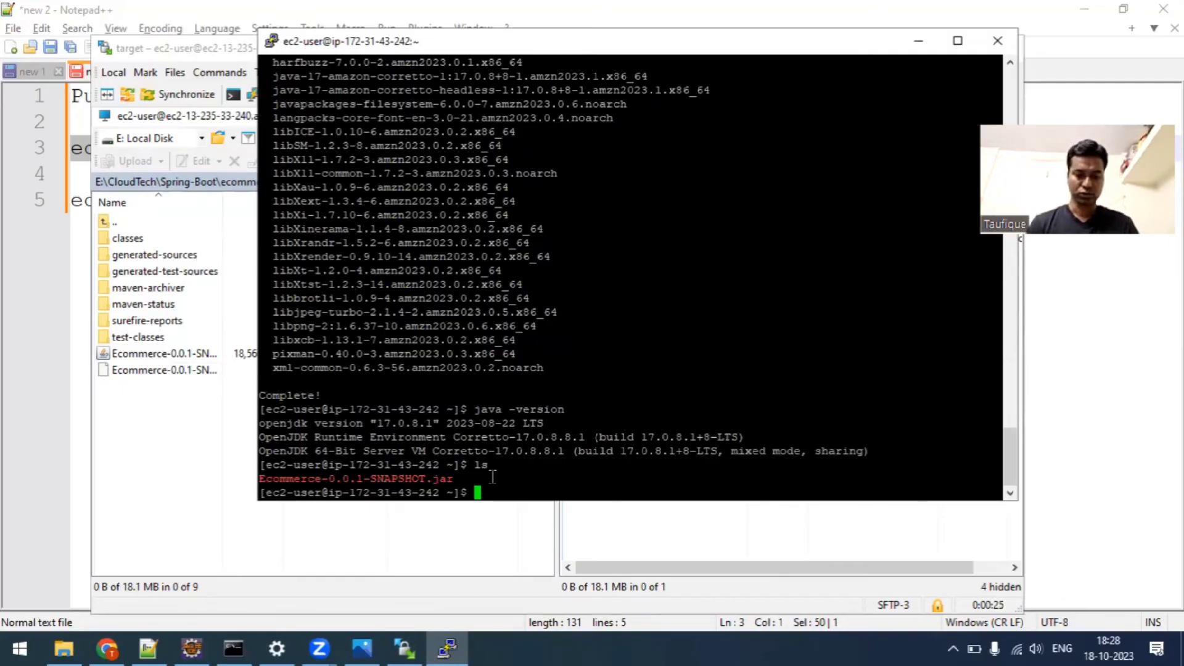
pyautogui.write('java -')
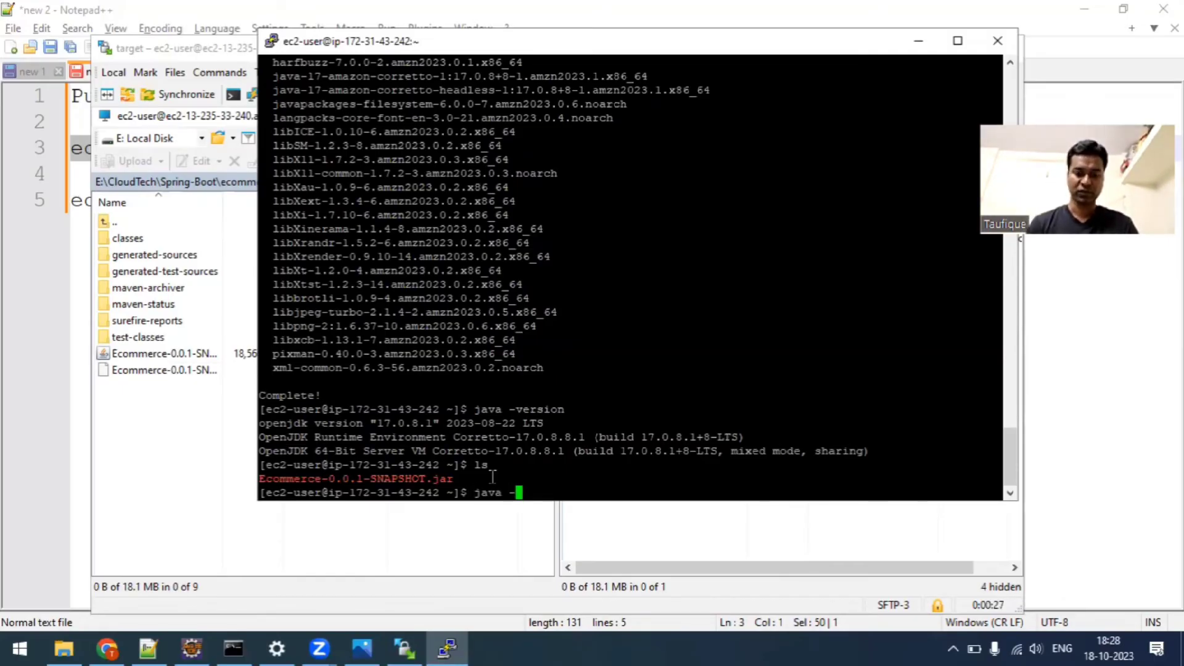
pyautogui.write('jar Ec')
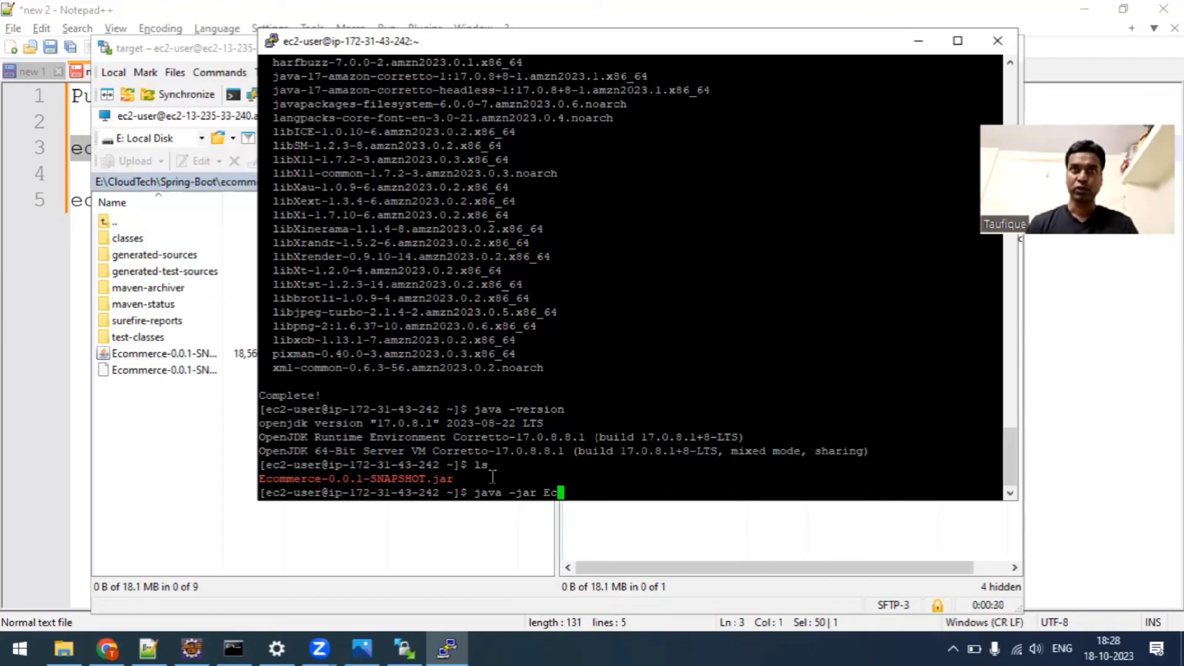
pyautogui.press('Tab')
pyautogui.press('Return')
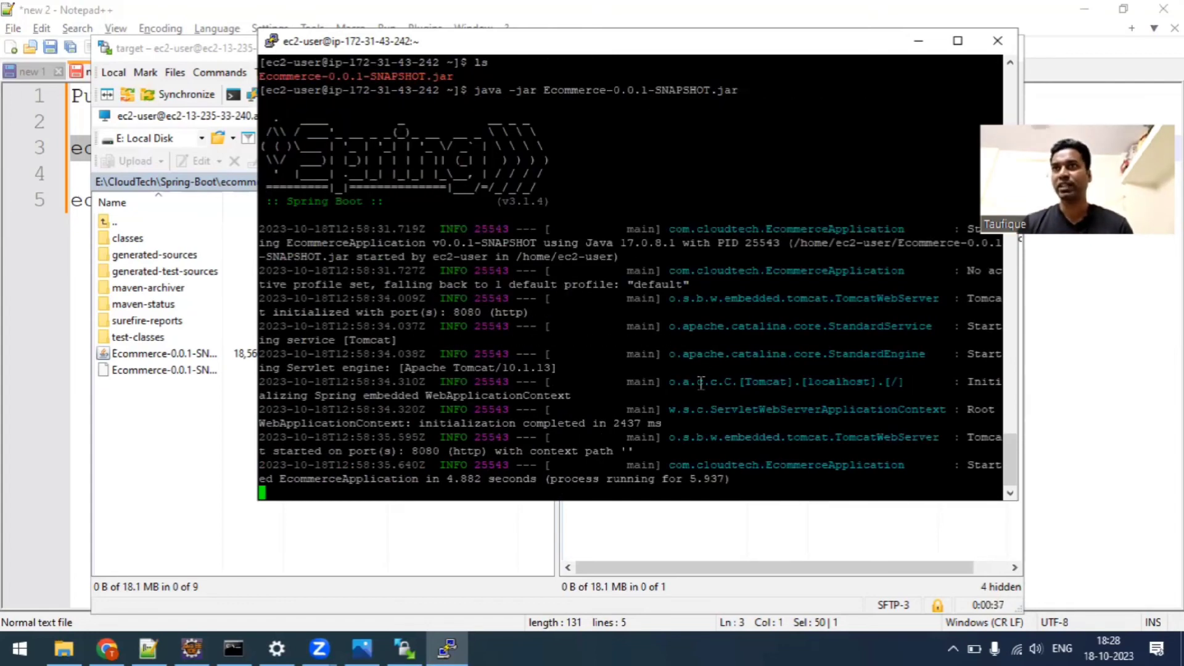
# Check the Spring Boot startup log for the application's start time and the Tomcat port.
pyautogui.doubleClick(349, 480)
pyautogui.click(450, 479)
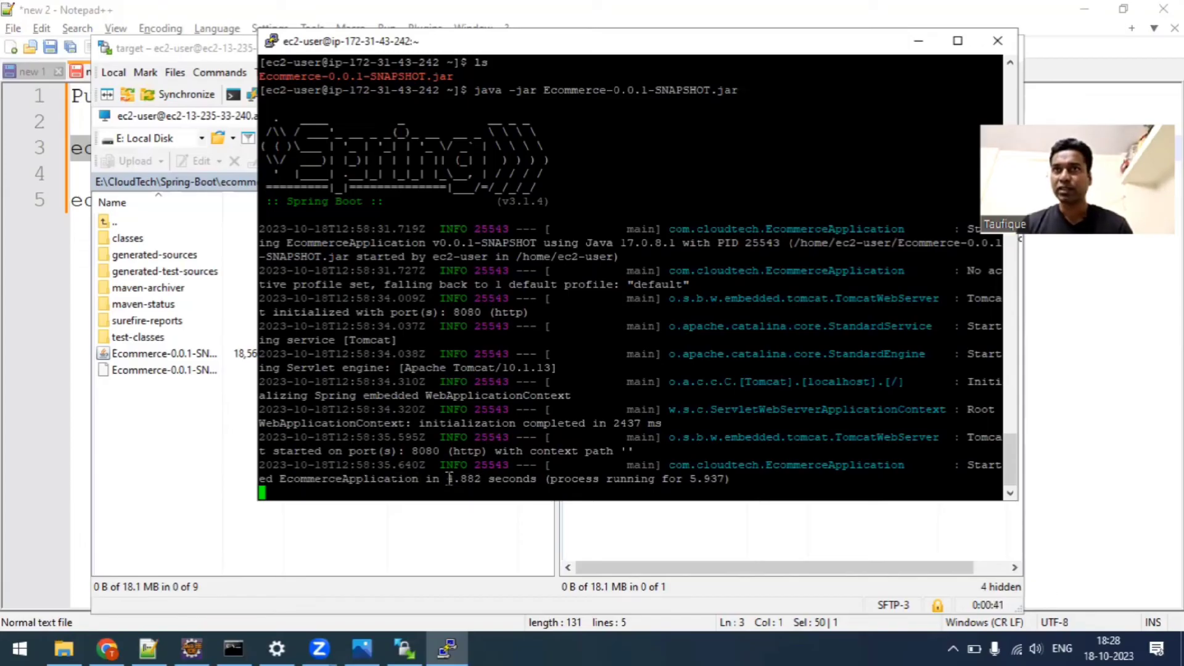
pyautogui.doubleClick(479, 479)
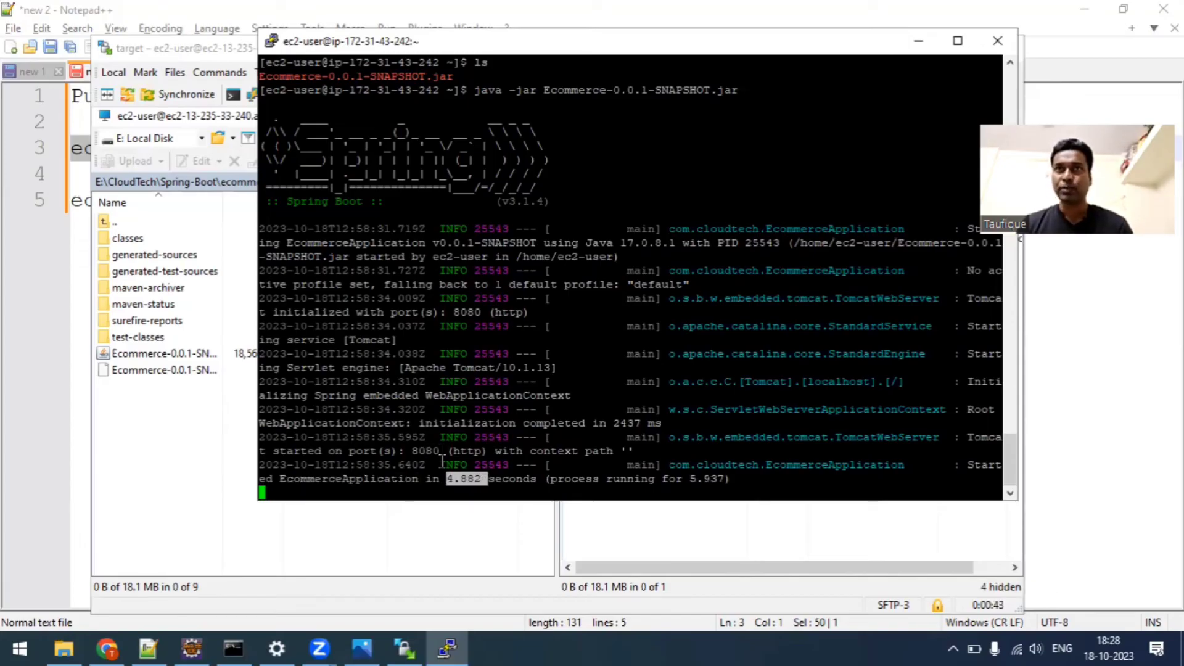
pyautogui.doubleClick(426, 451)
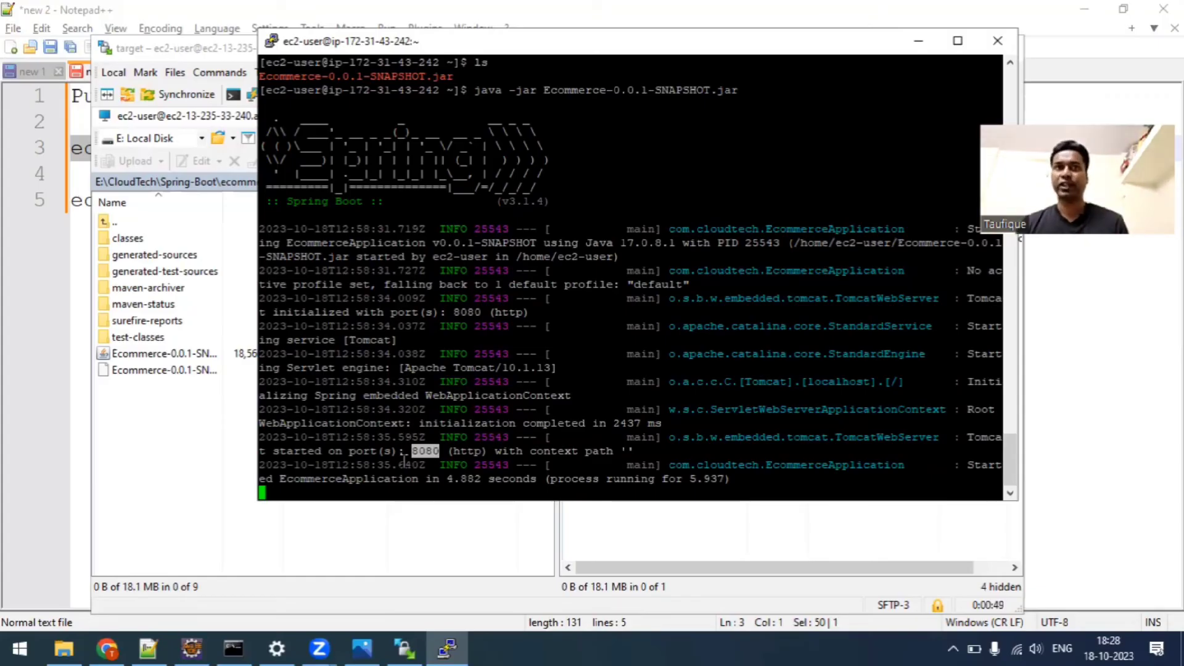
# Switch to the AWS console in Chrome and review the networking details of the MySpringBootServer instance.
pyautogui.click(117, 641)
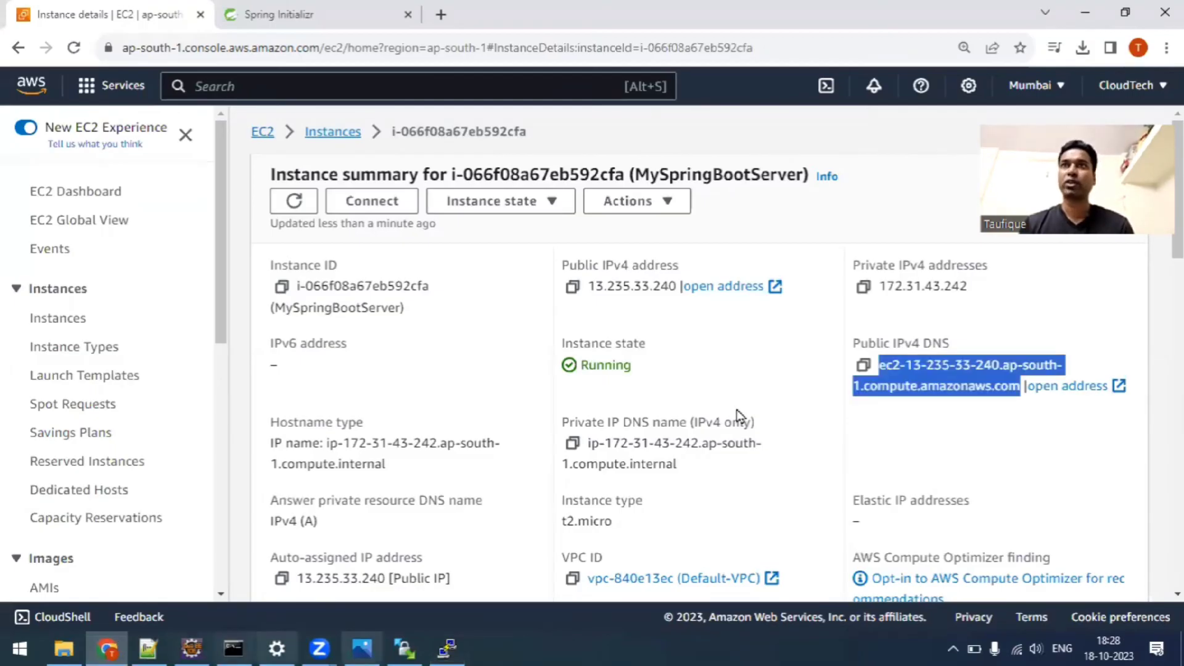
pyautogui.click(351, 147)
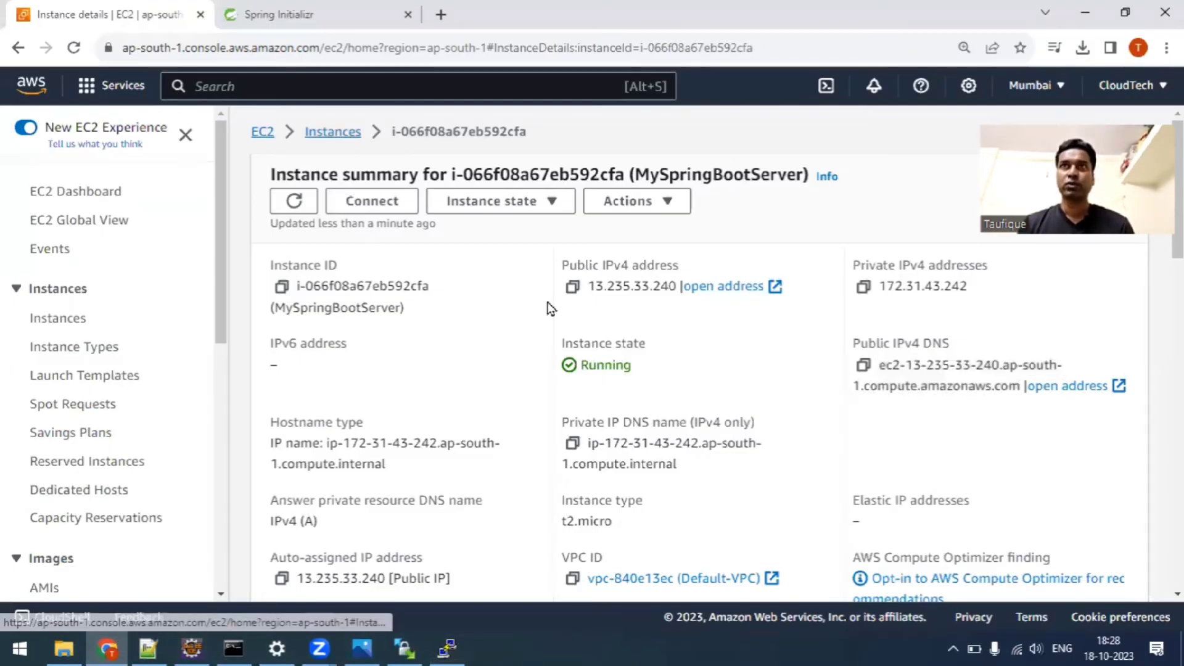
pyautogui.scroll(-5, 688, 391)
pyautogui.scroll(-4, 450, 394)
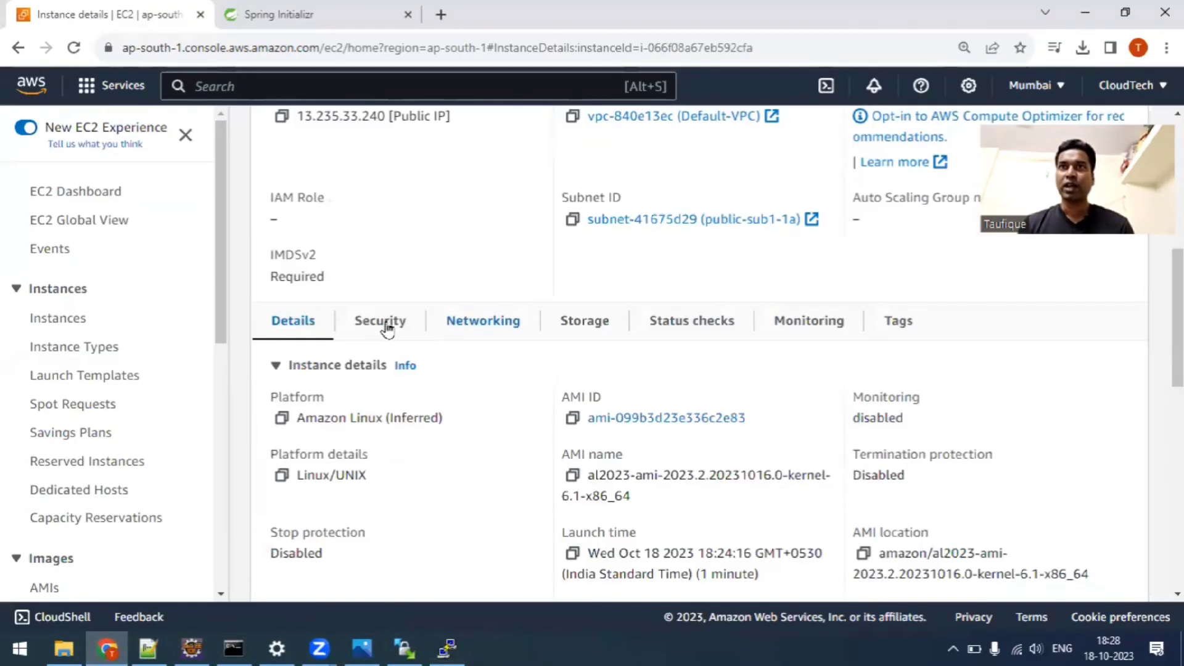
pyautogui.scroll(-3, 485, 309)
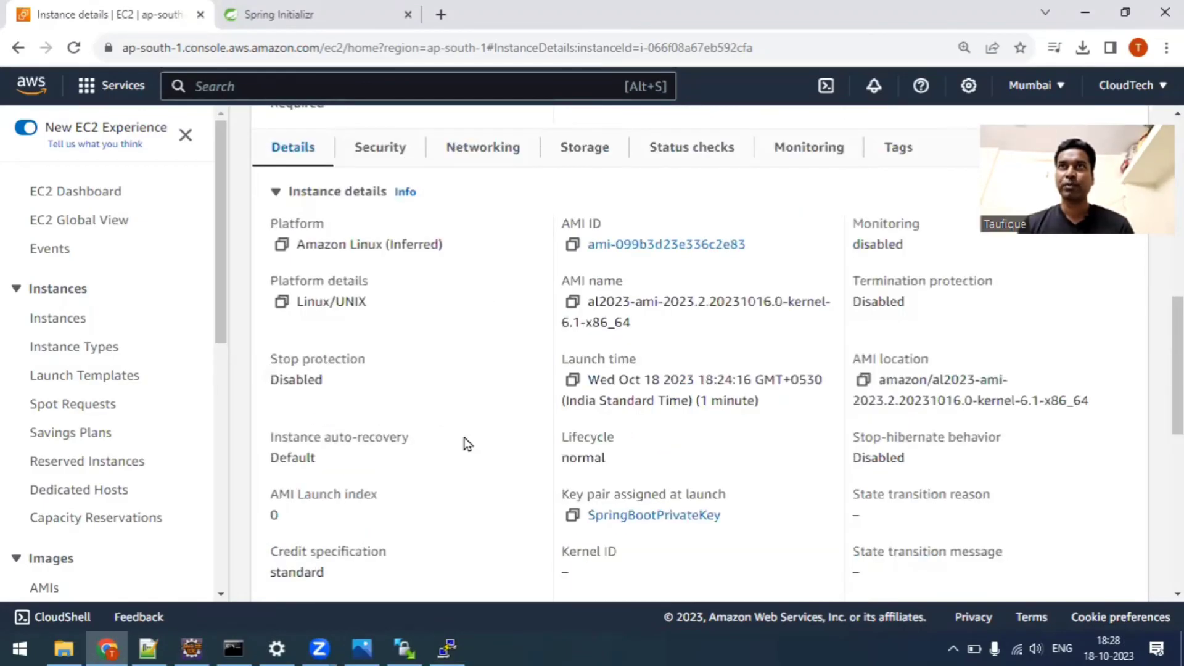
pyautogui.click(483, 147)
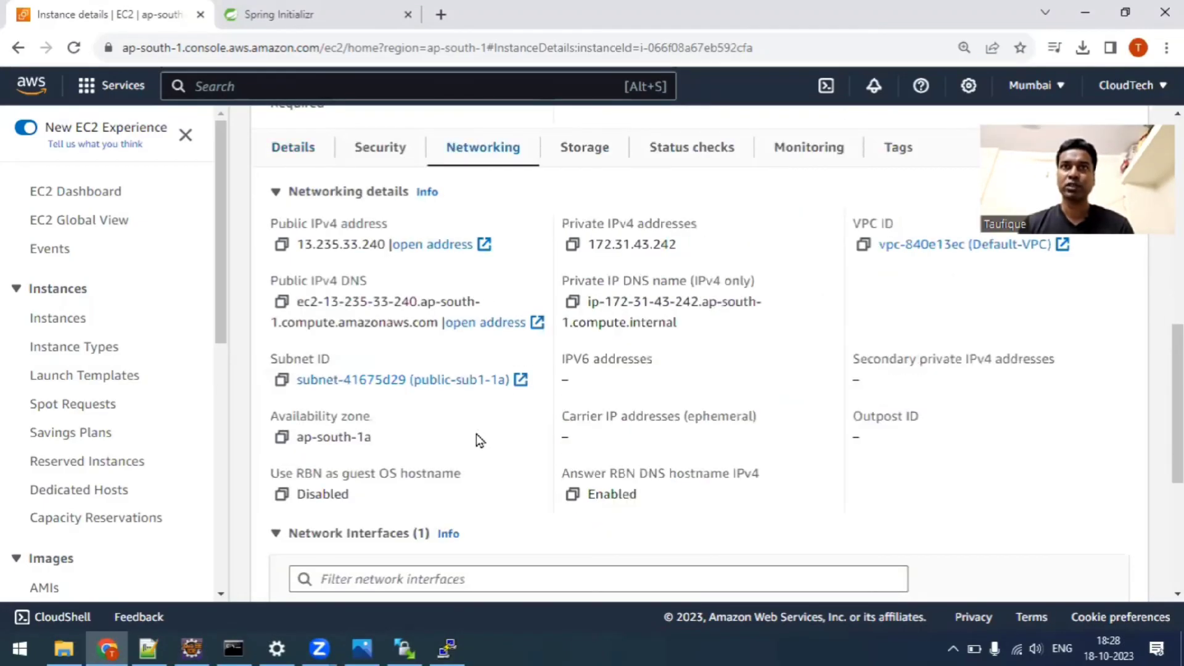
pyautogui.scroll(-3, 479, 453)
pyautogui.scroll(2, 486, 453)
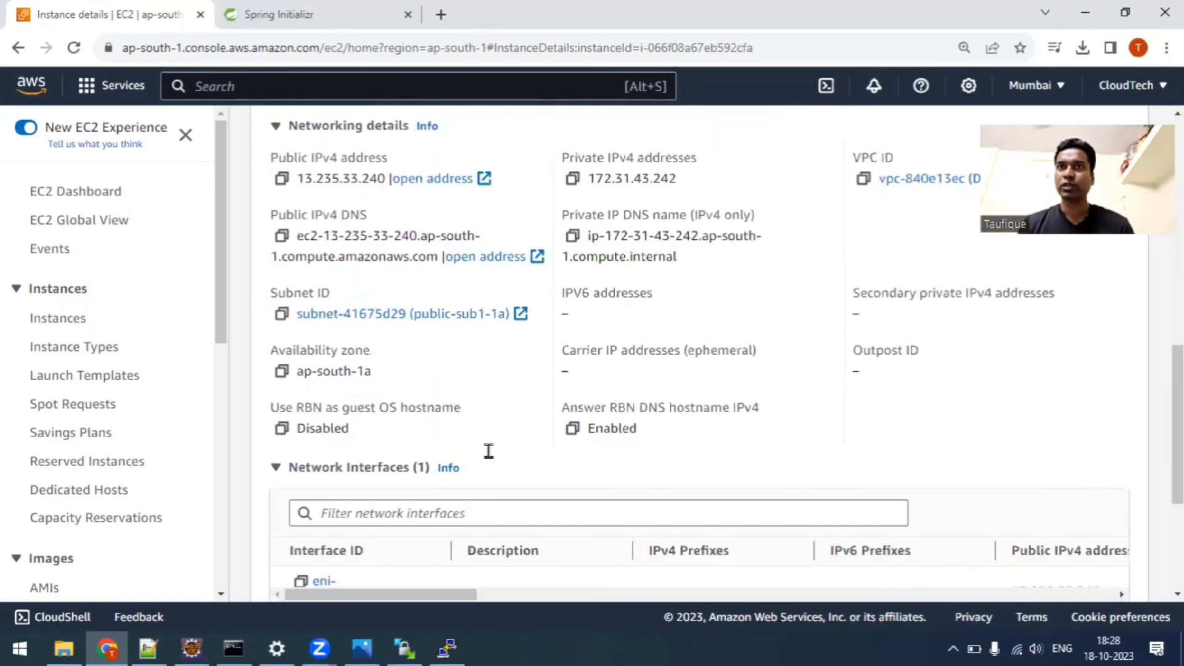
# Open the launch-wizard-2 security group from the instance's security details and open its inbound rules for editing.
pyautogui.scroll(3, 395, 308)
pyautogui.click(382, 296)
pyautogui.scroll(-3, 523, 431)
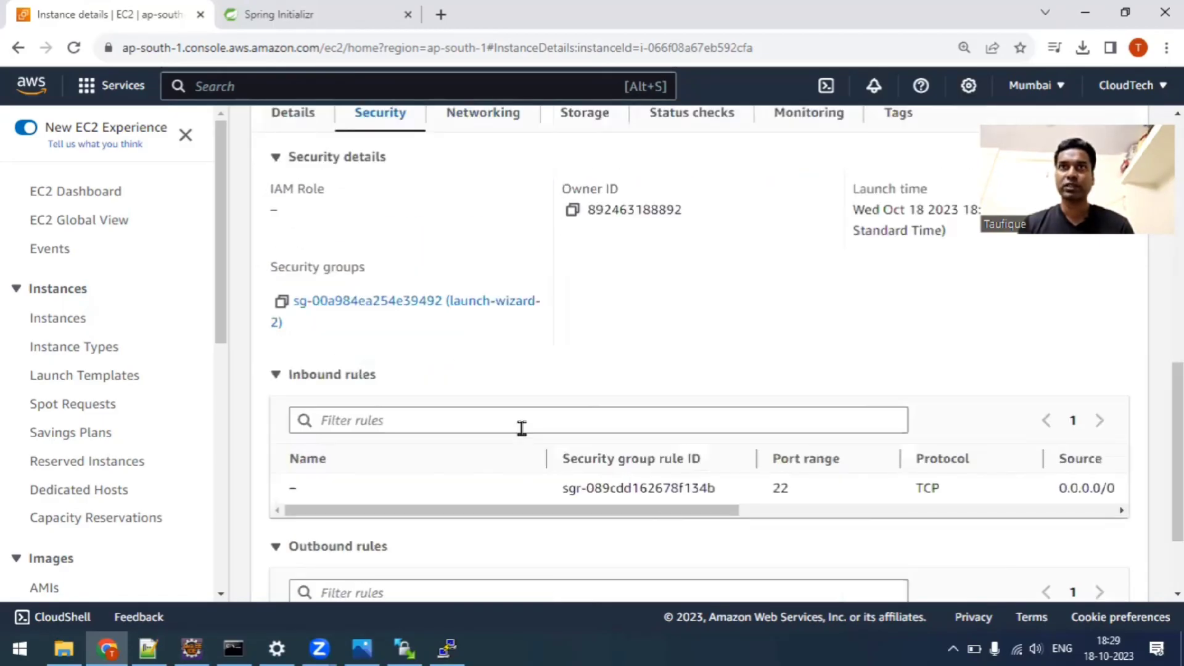
pyautogui.click(375, 304)
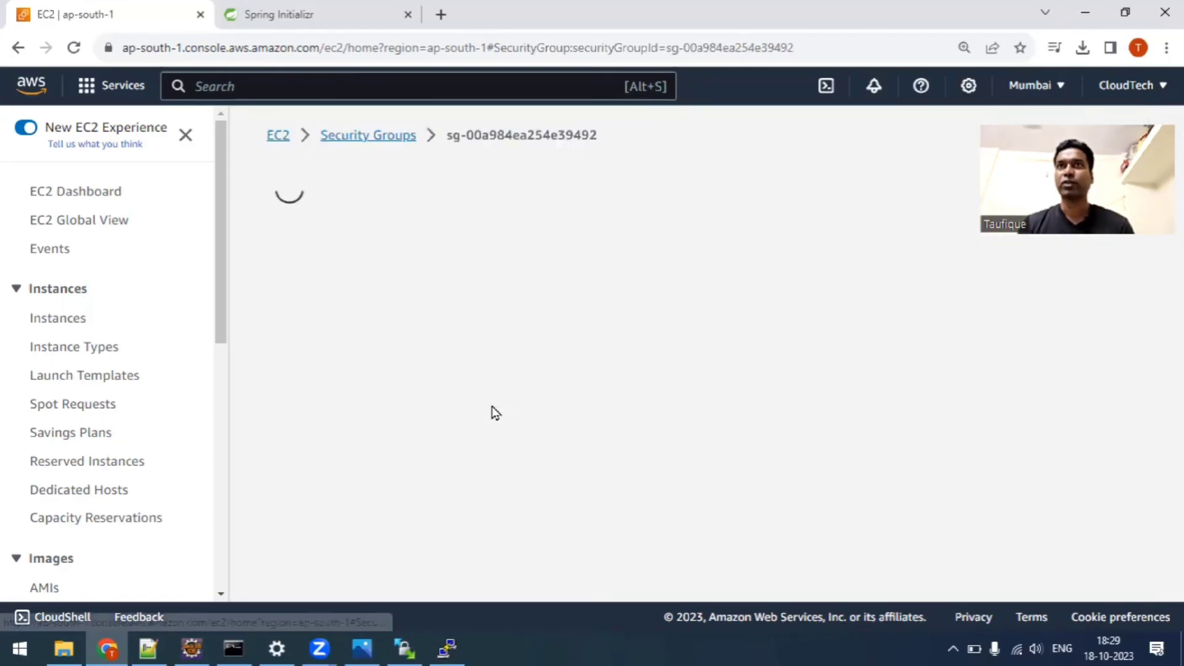
pyautogui.scroll(-3, 938, 431)
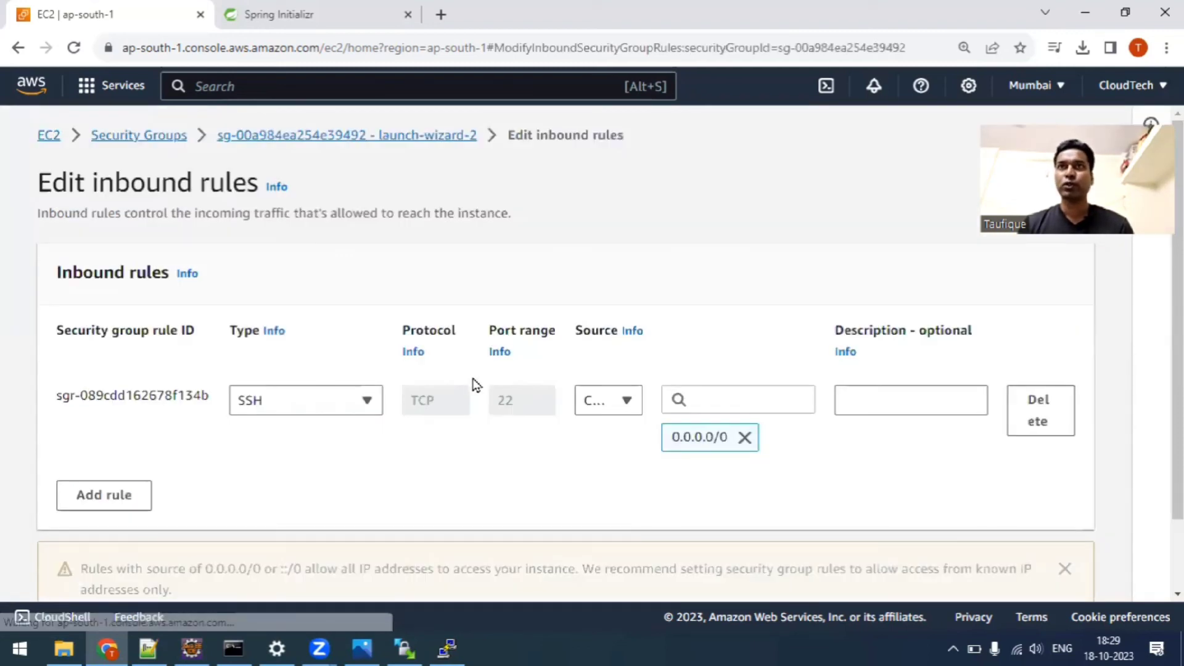
pyautogui.scroll(-2, 475, 383)
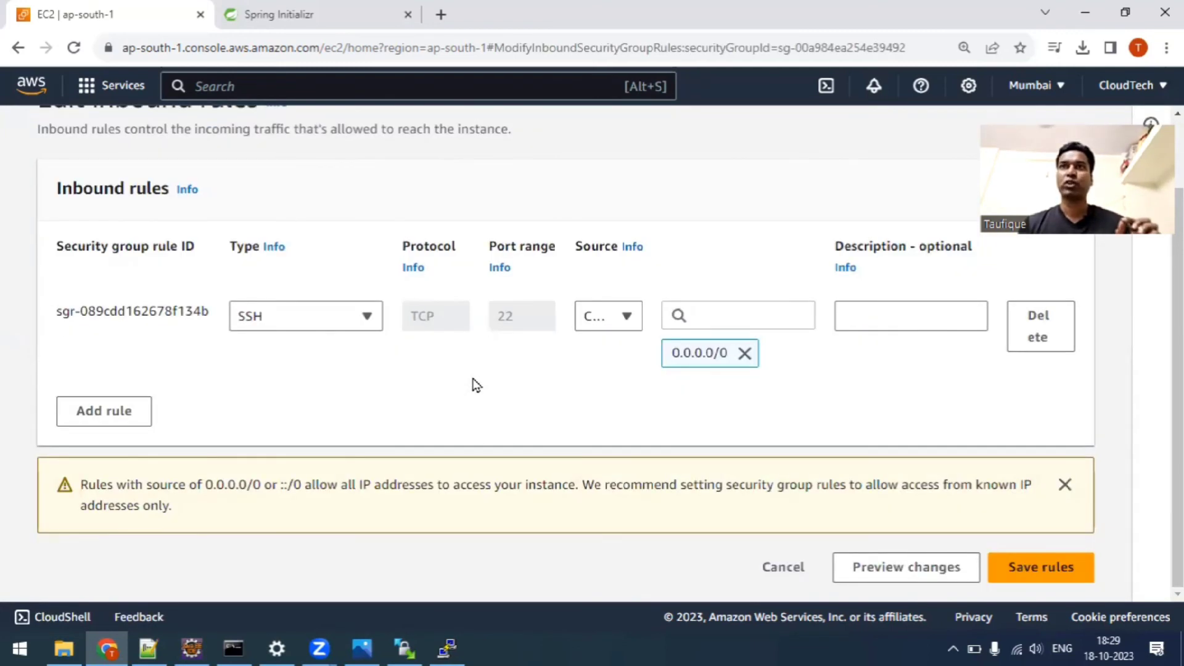
# Add a Custom TCP inbound rule for port 8080 with source 0.0.0.0/0.
pyautogui.click(108, 410)
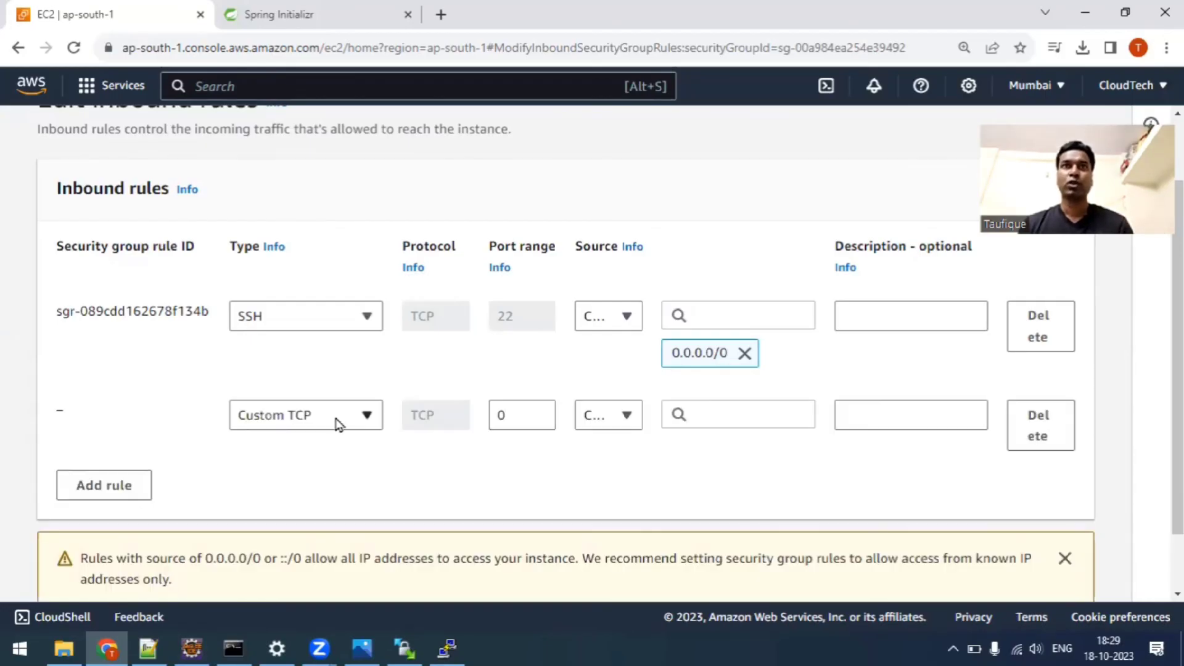
pyautogui.doubleClick(528, 413)
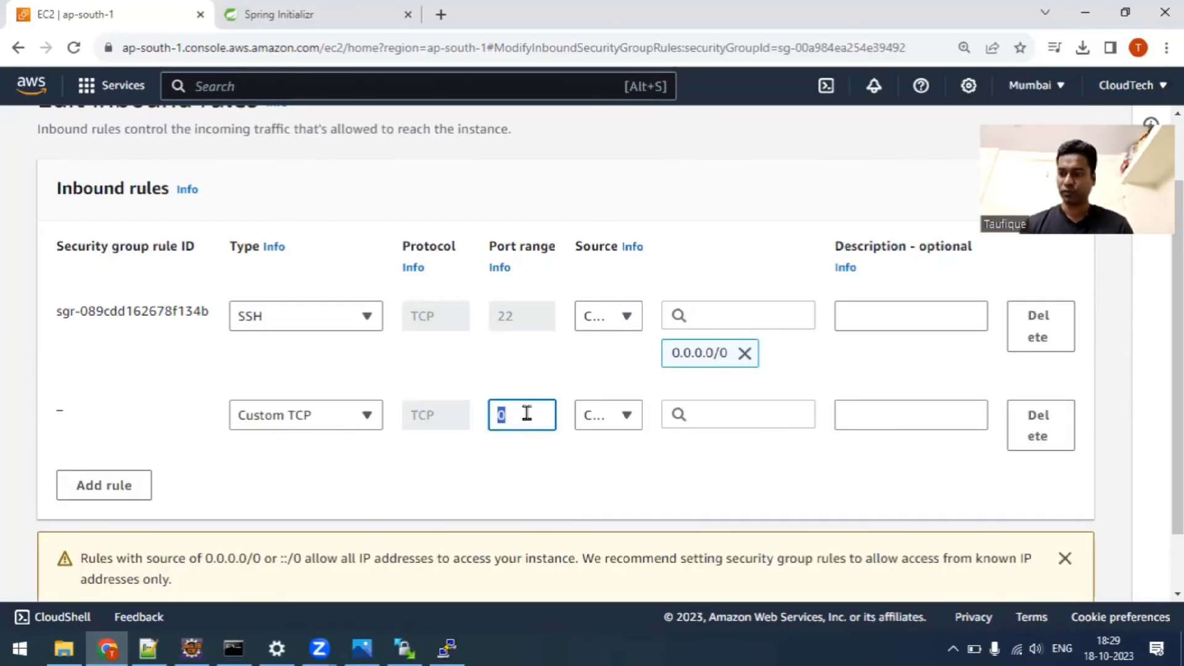
pyautogui.write('8080')
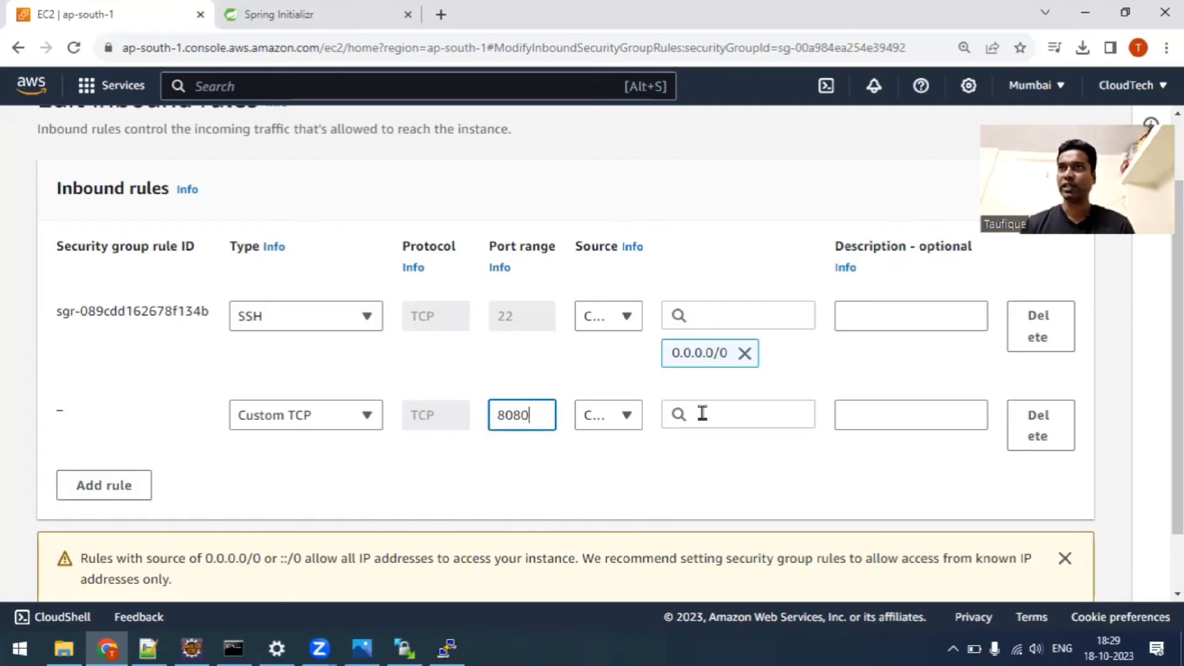
pyautogui.click(739, 414)
pyautogui.click(747, 214)
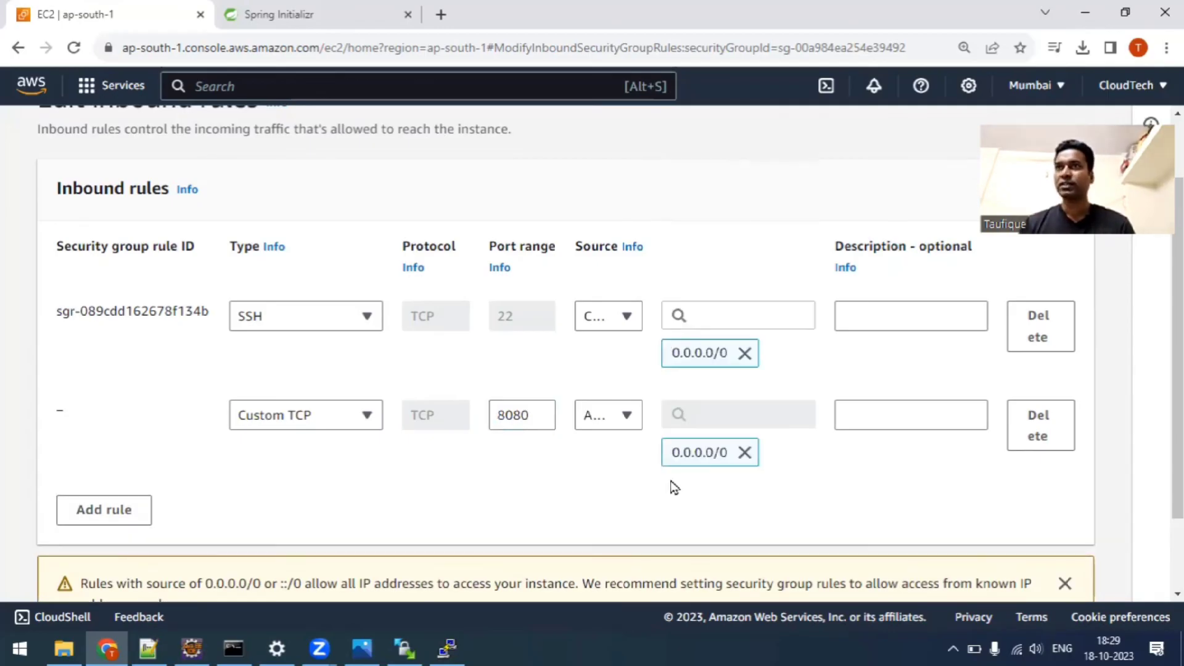
# Describe the port 8080 rule as "Chrome Browser Traffic" and save the inbound rules.
pyautogui.click(904, 419)
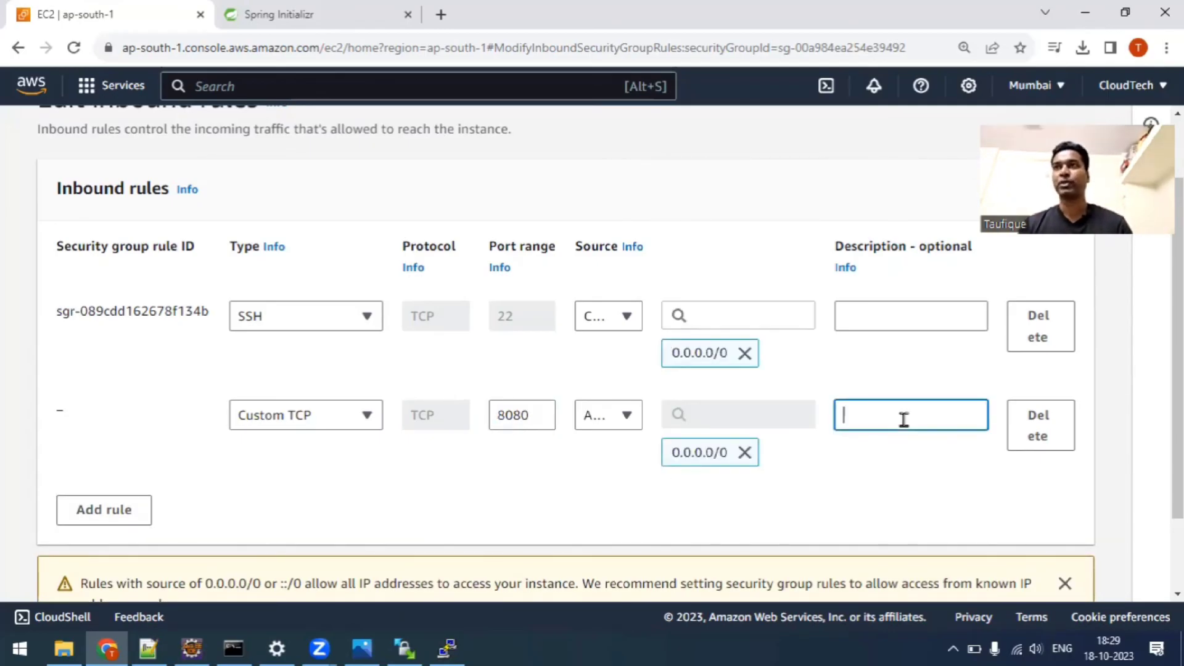
pyautogui.write('Chrome ')
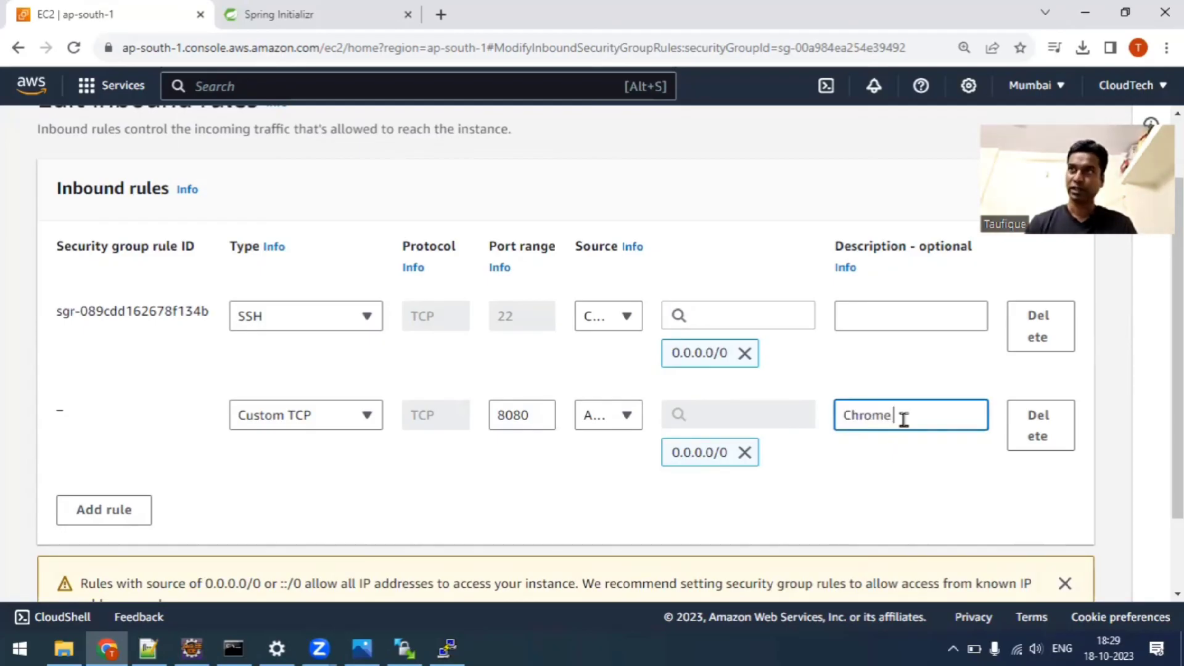
pyautogui.write('Browser')
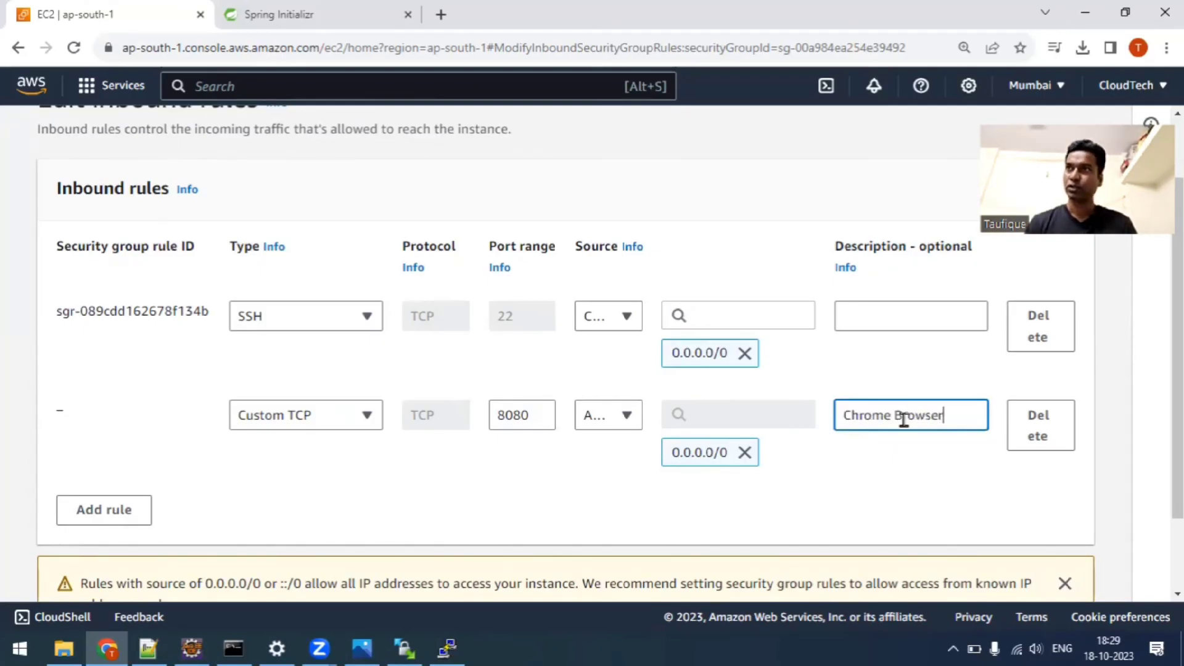
pyautogui.write(' Traffic')
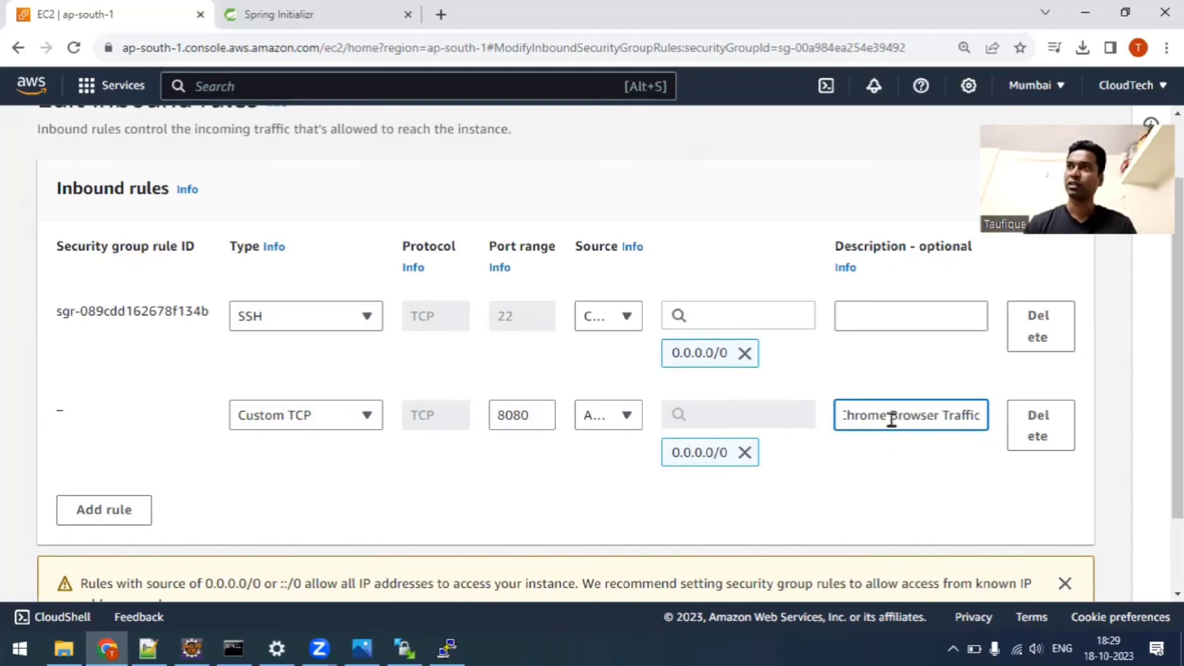
pyautogui.scroll(-2, 896, 505)
pyautogui.press('Return')
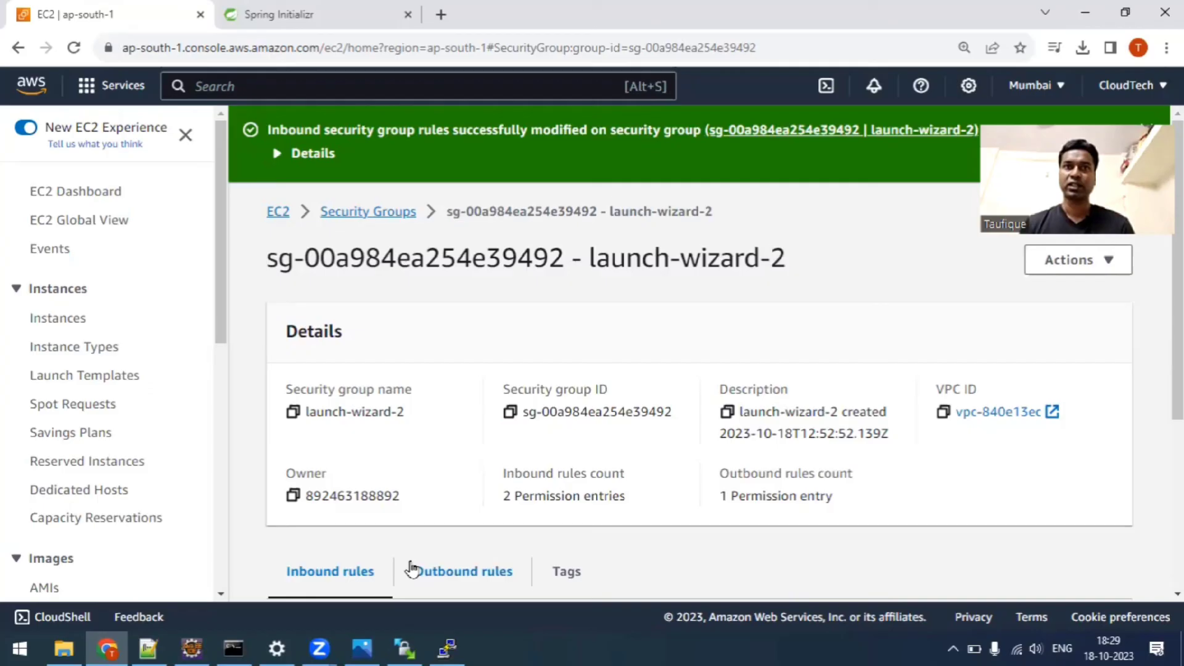
# Copy the EC2 public address from the Notepad++ notes and open it on port 8080 in a new Chrome tab.
pyautogui.click(156, 641)
pyautogui.click(29, 142)
pyautogui.hotkey('ctrl', 'c')
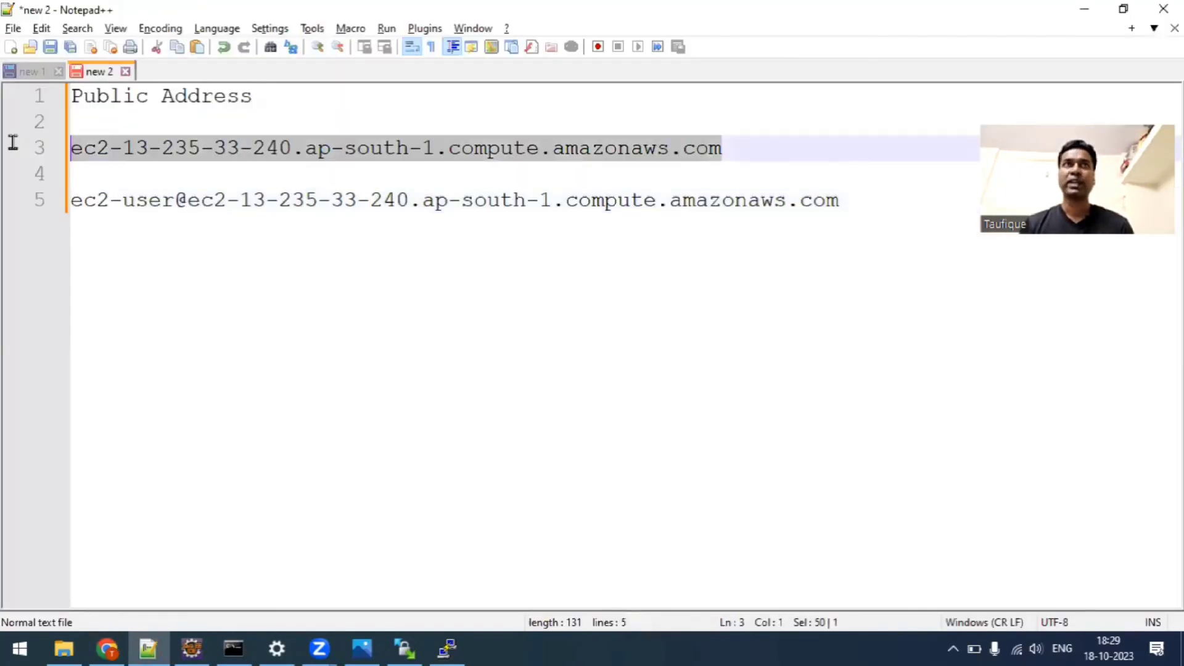
pyautogui.hotkey('alt', 'Tab')
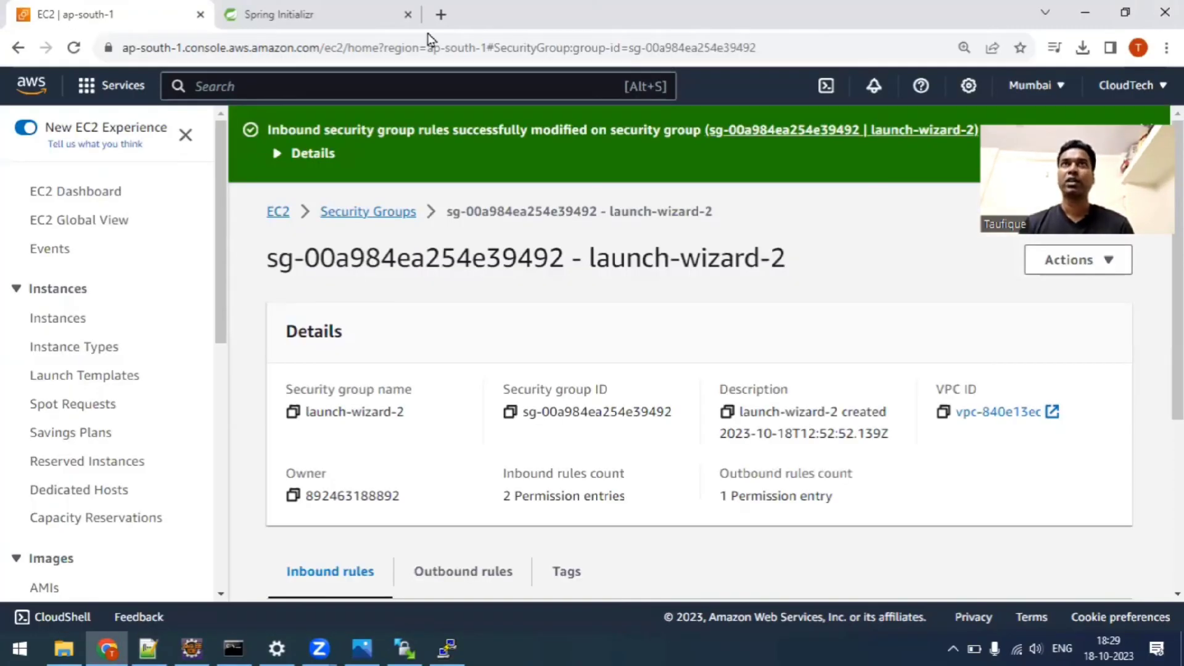
pyautogui.click(437, 16)
pyautogui.hotkey('ctrl', 'v')
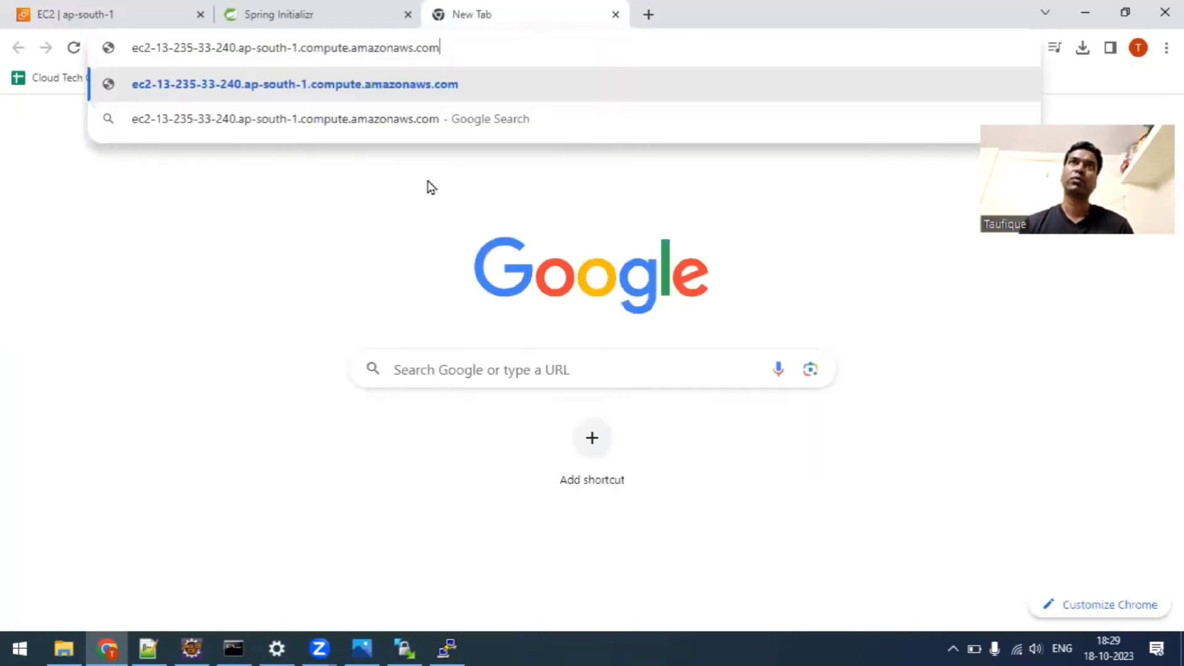
pyautogui.write(':8080')
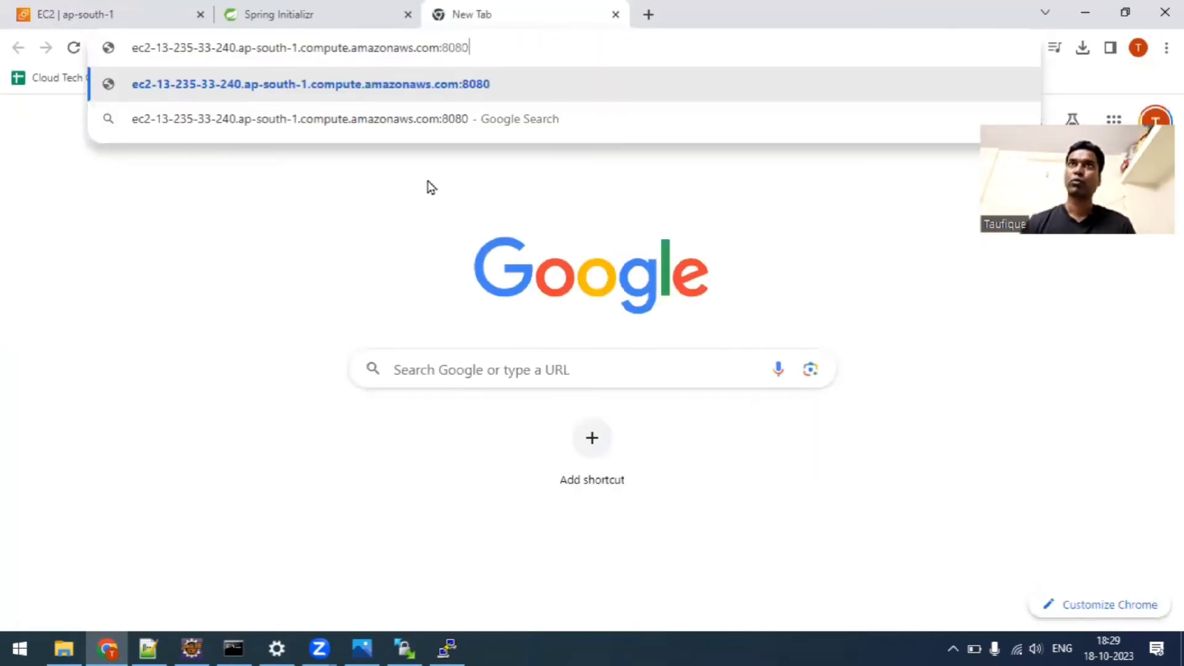
pyautogui.press('Return')
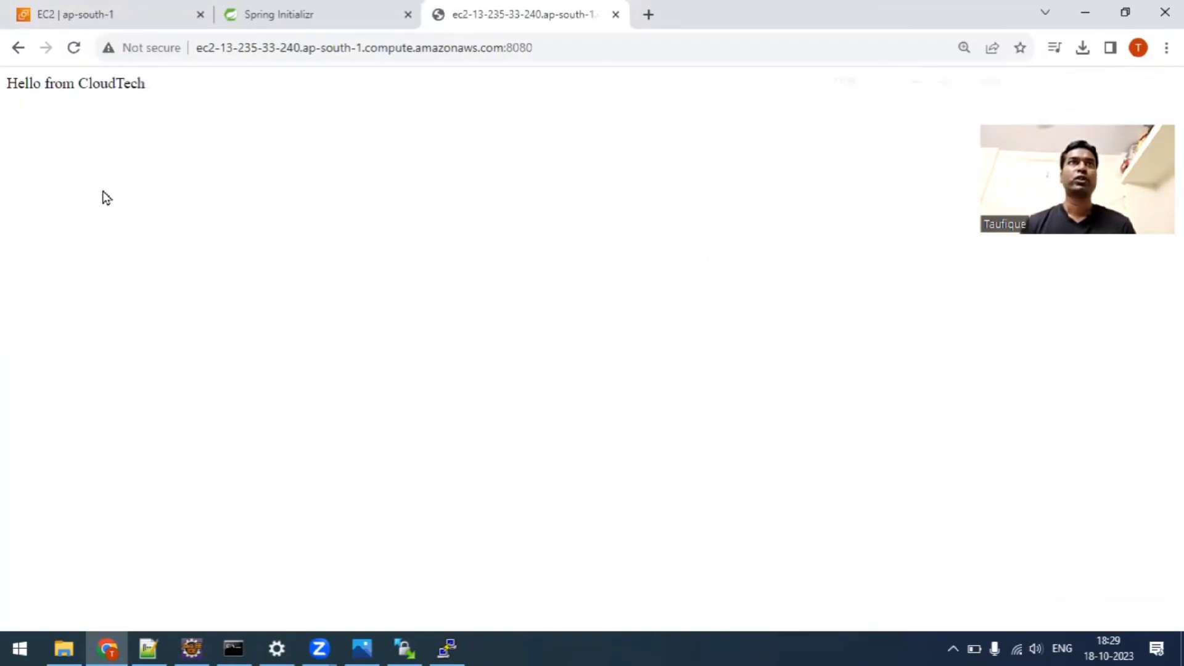
# Enlarge the deployed application's page and highlight its greeting text.
pyautogui.scroll(7, 106, 183)
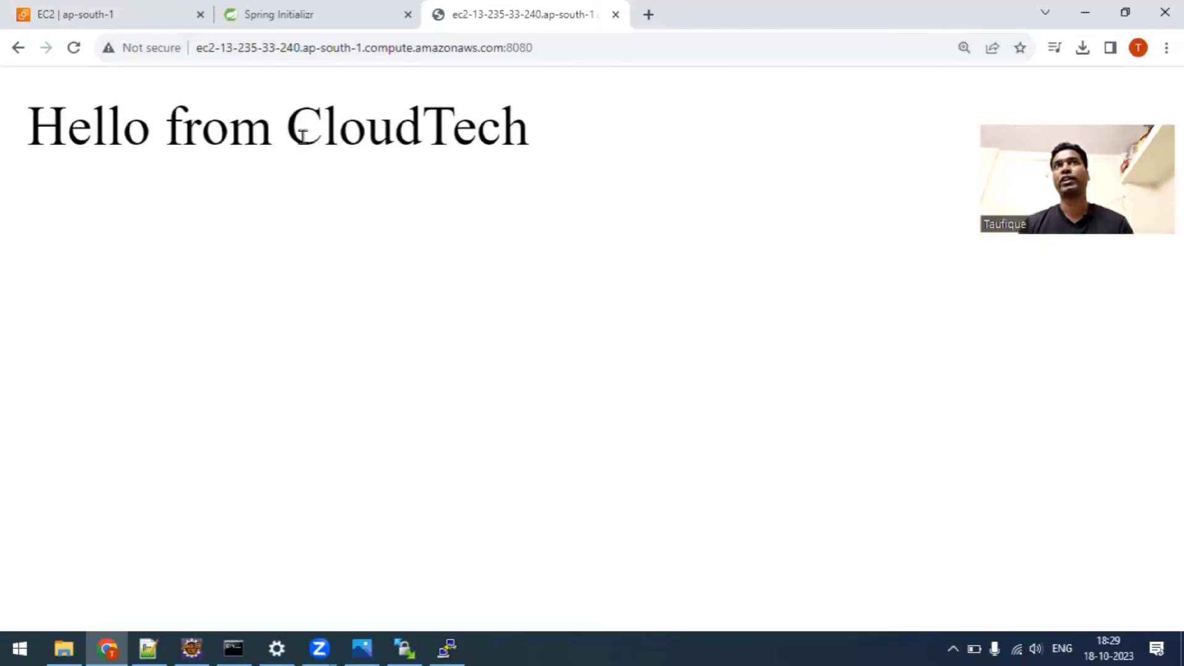
pyautogui.moveTo(544, 156); pyautogui.dragTo(323, 126)
pyautogui.moveTo(2, 116); pyautogui.dragTo(2, 118)
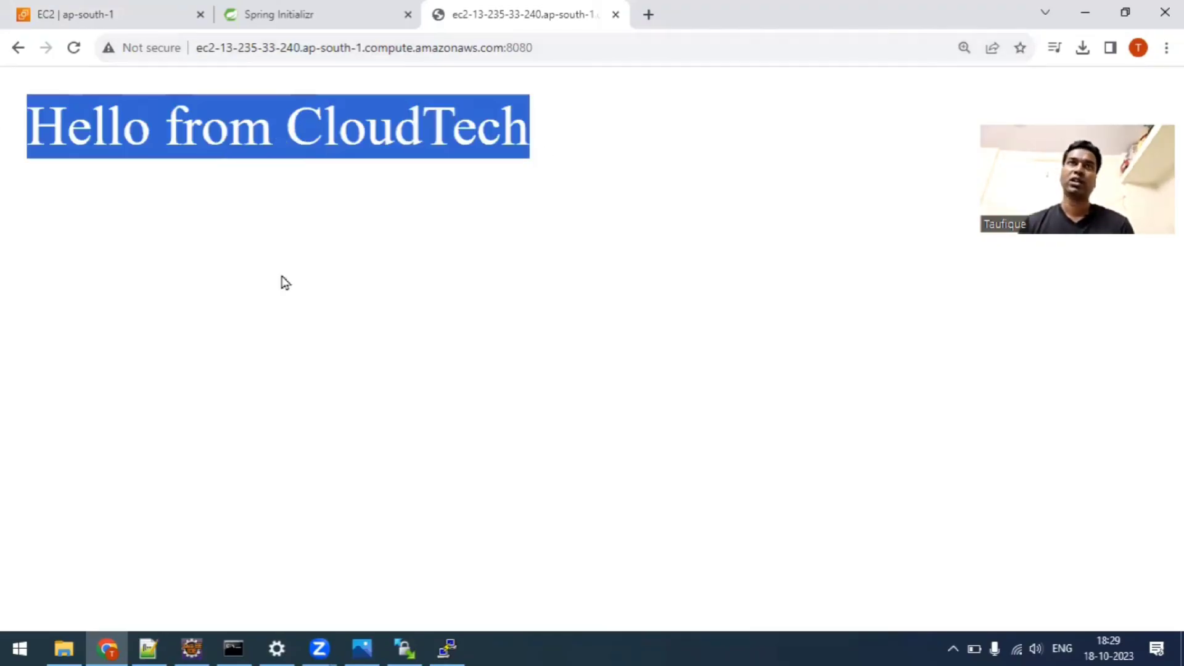